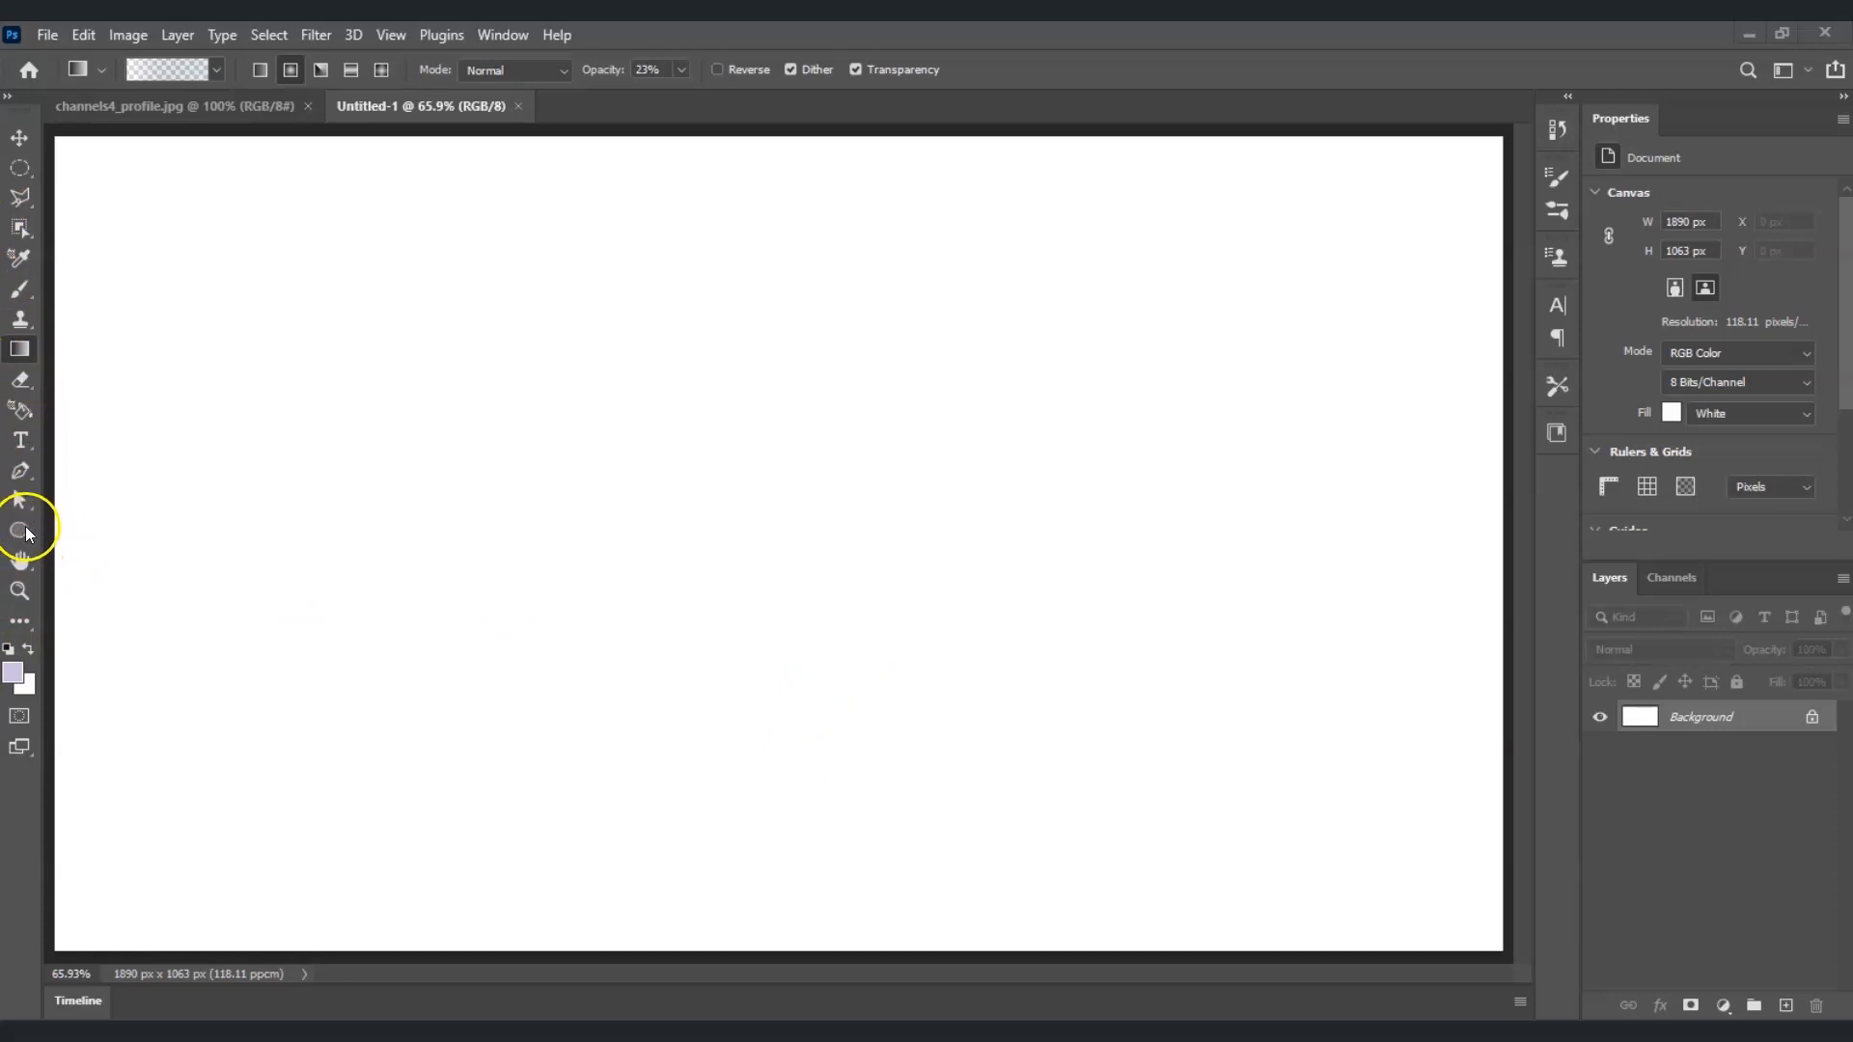
Step: Draw a circle of about 850 × 842 px near the middle of the canvas with the Ellipse Tool
left_click(21, 530)
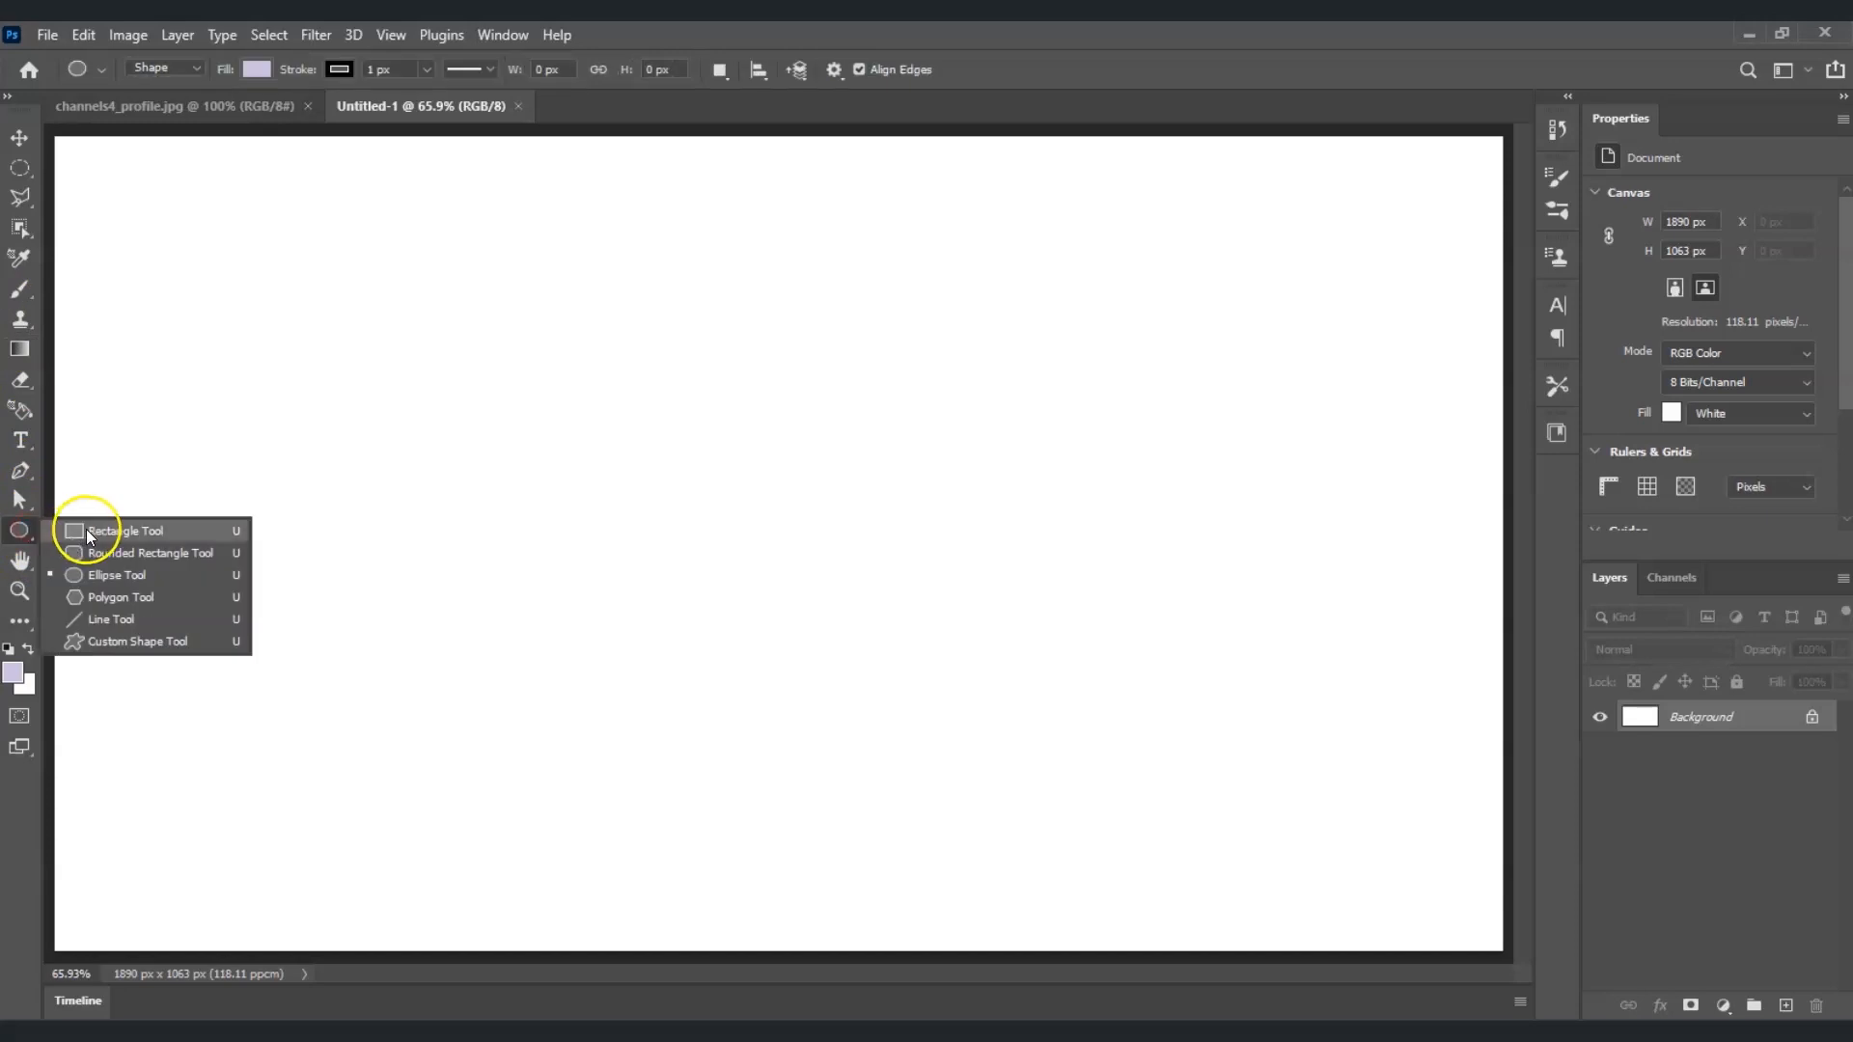
left_click(148, 576)
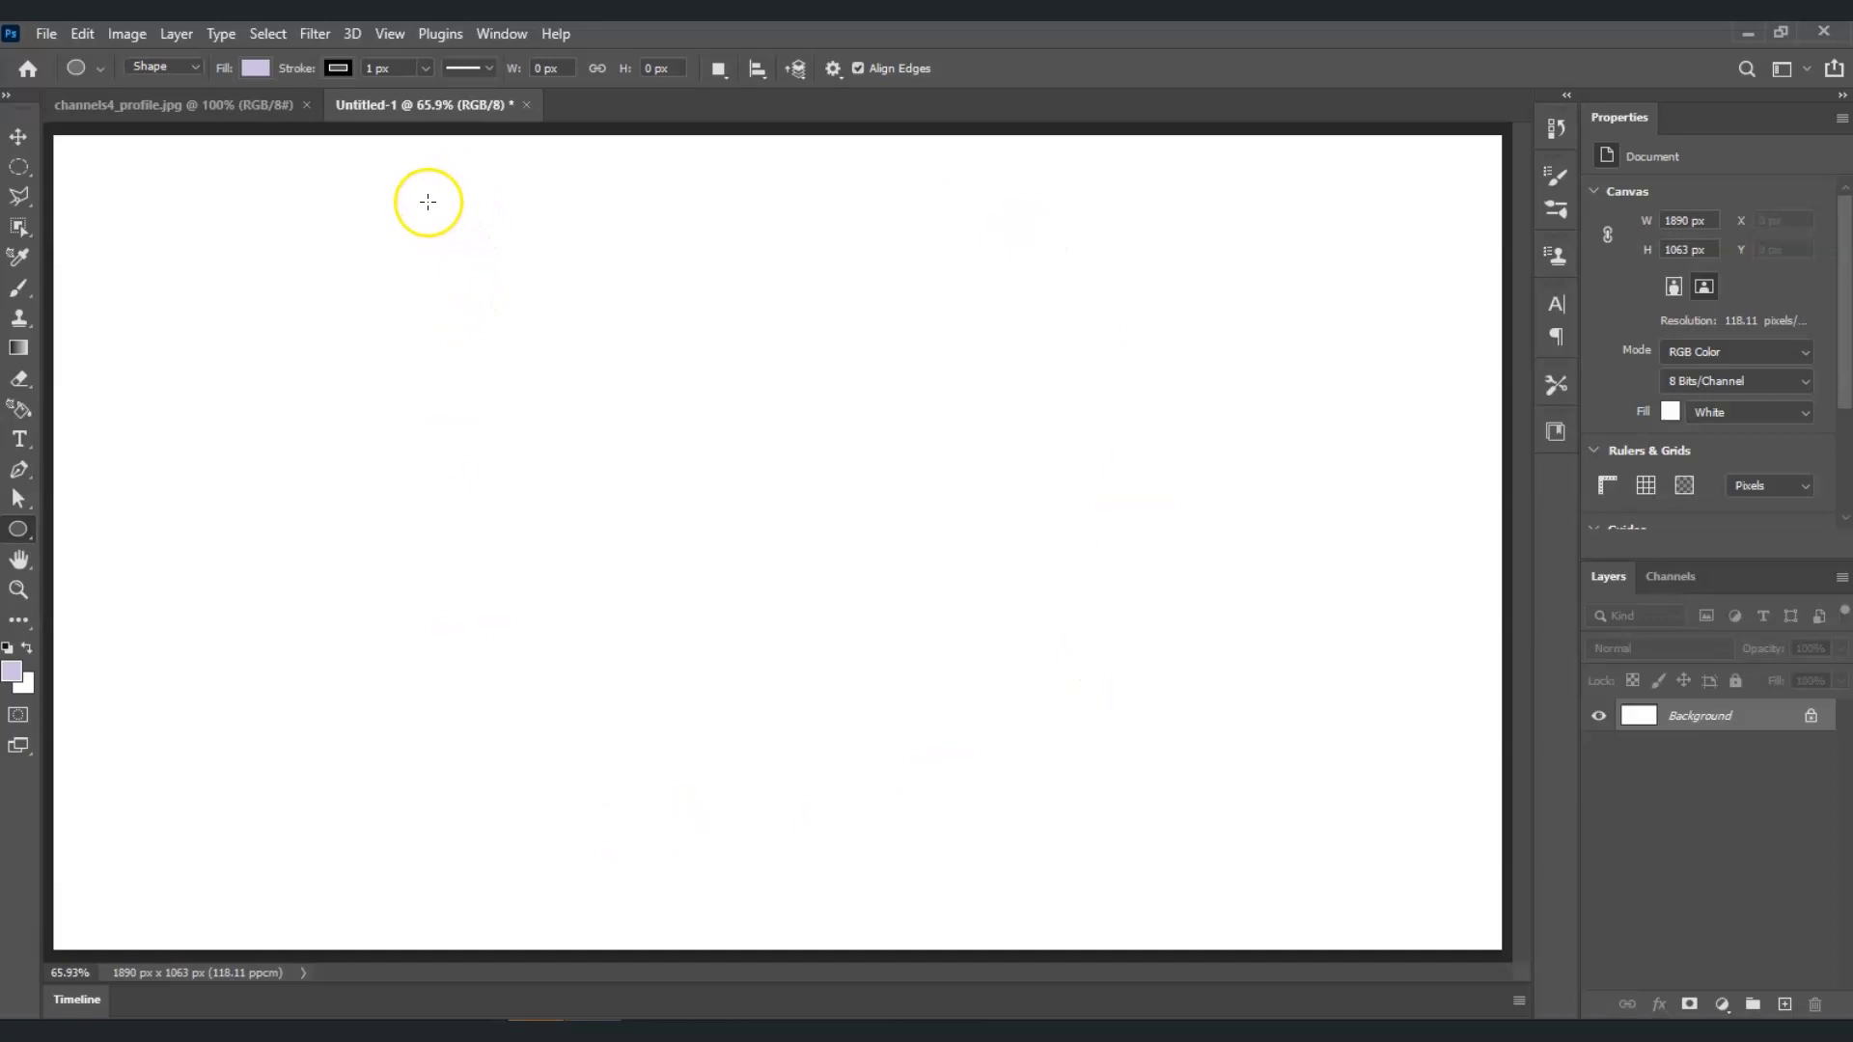
left_click_drag(430, 200, 1080, 844)
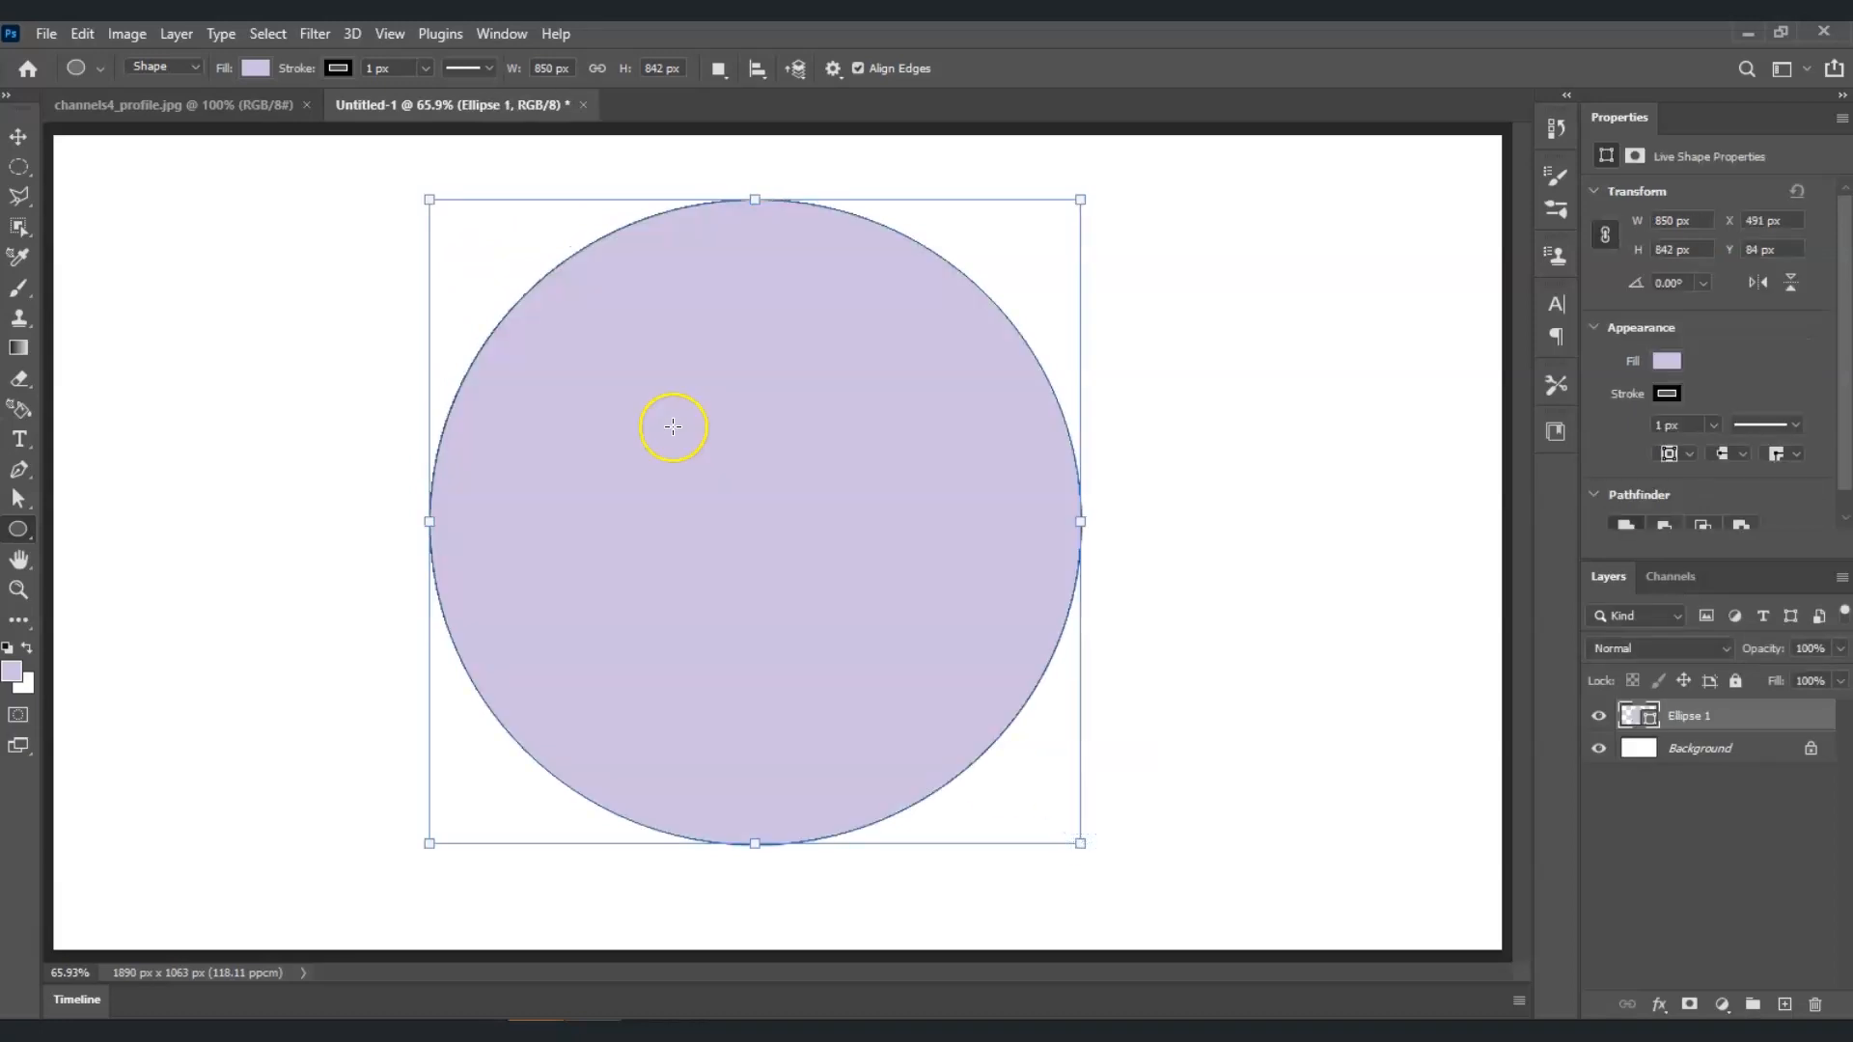
Step: Rename the large circle's layer to "Circle 1" and deselect it
left_click(1704, 720)
type("Circle 1")
key("Return")
left_click(1731, 786)
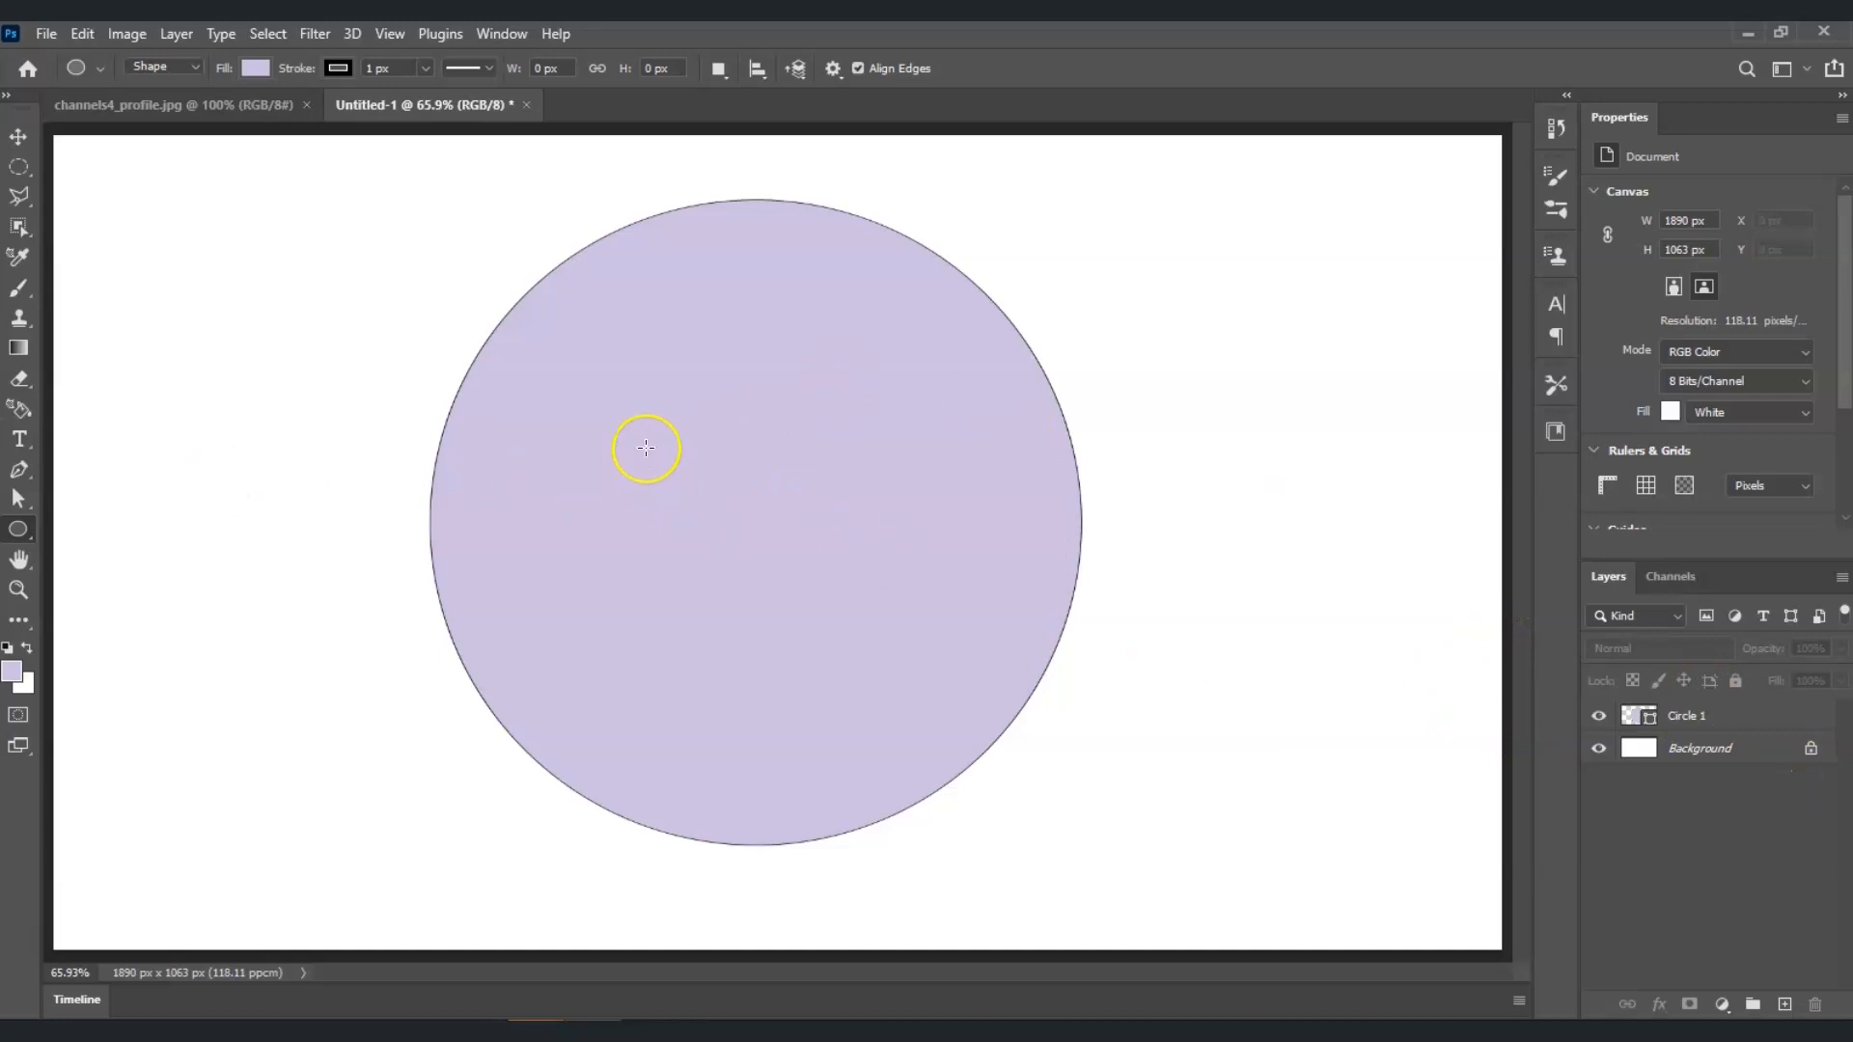
Step: Draw a smaller circle of about 476 × 482 px inside the large one and move it to the shared centre
left_click_drag(594, 334, 959, 704)
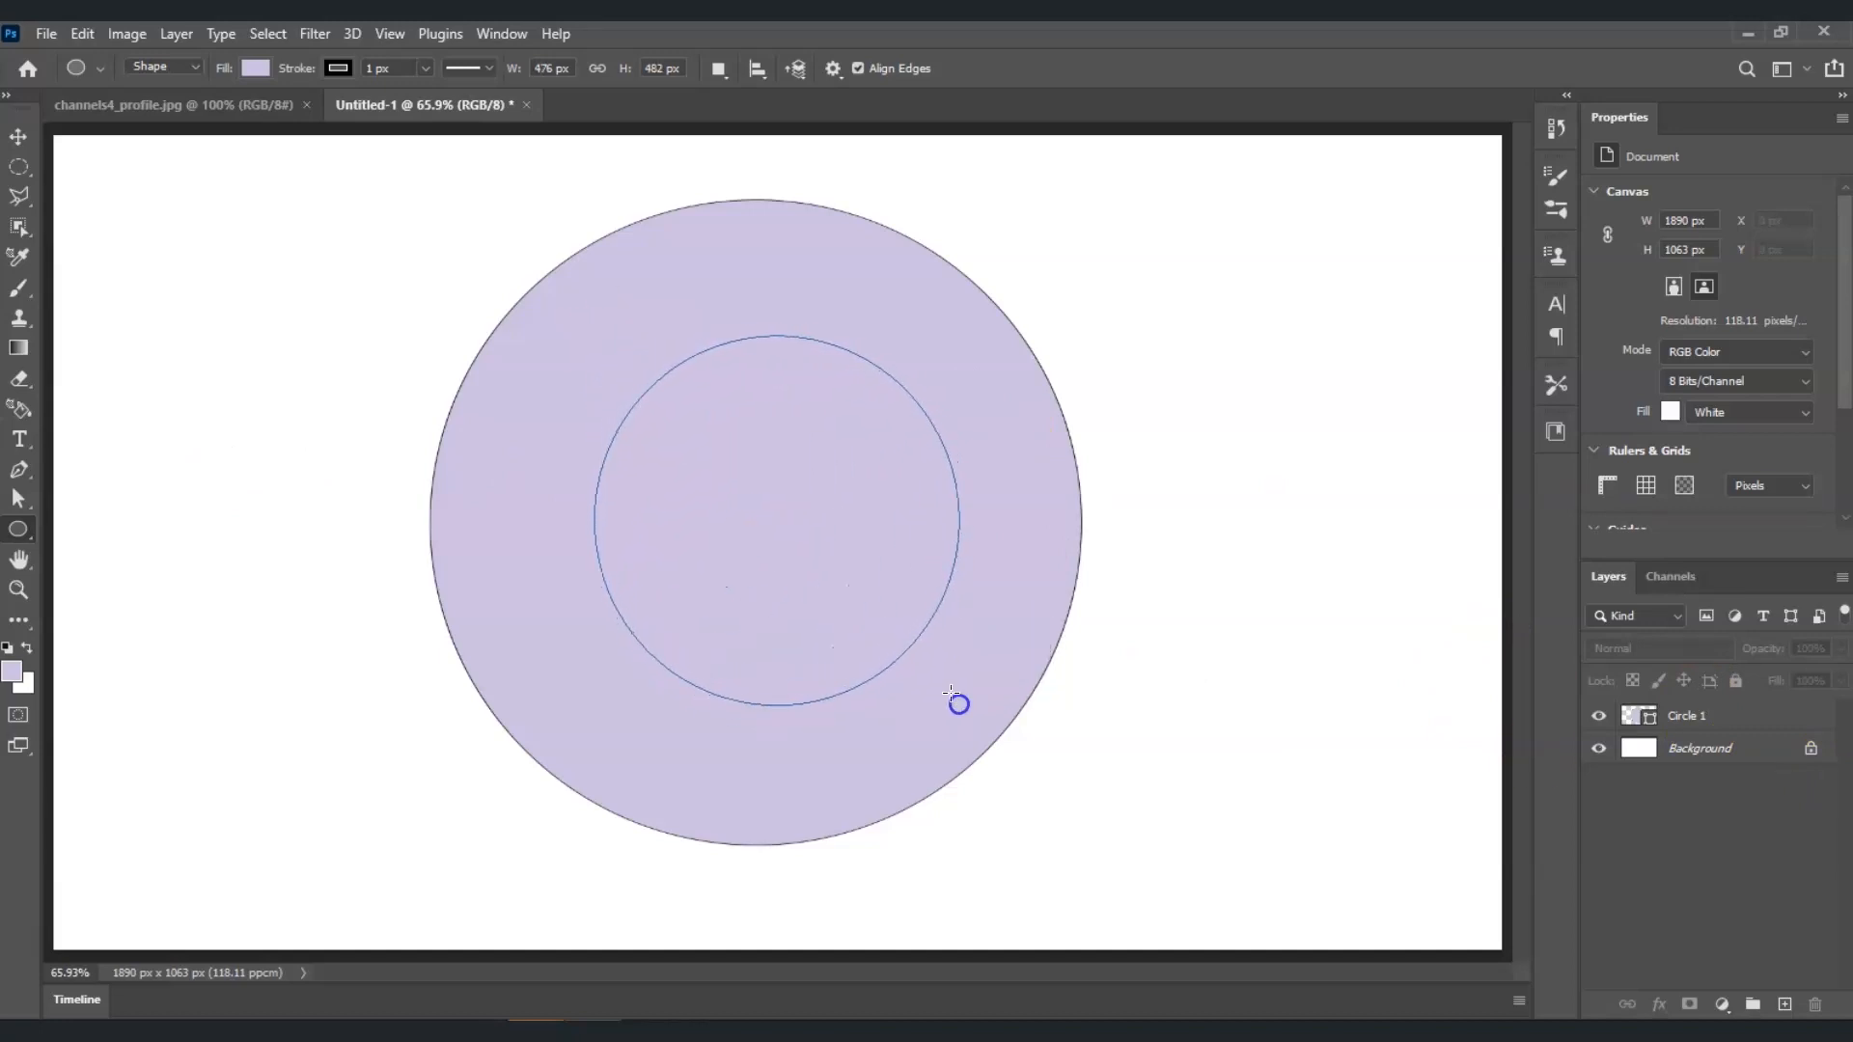
key("v")
mouse_move(716, 496)
left_mouse_down()
mouse_move(729, 477)
mouse_move(717, 493)
left_mouse_up()
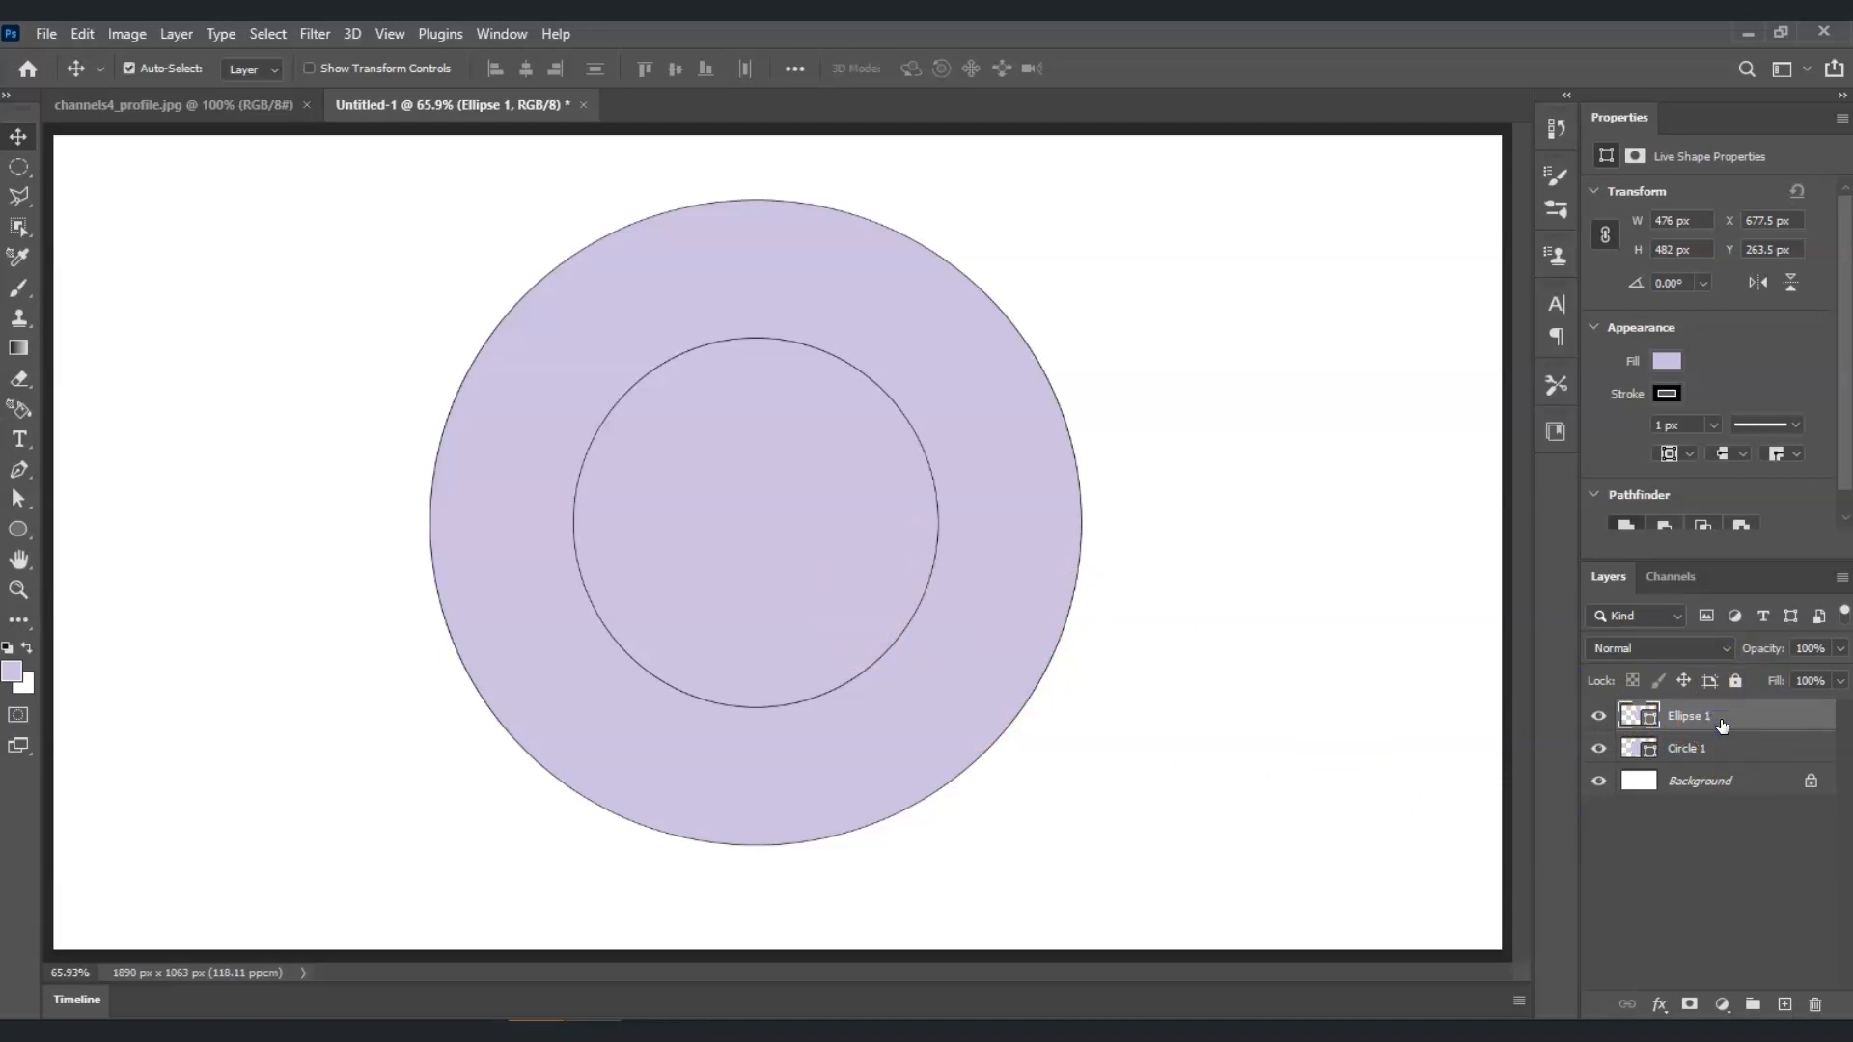
Step: Scale the inner circle up to about 528 × 535 px, keeping it centred in the large circle
key("ctrl+t")
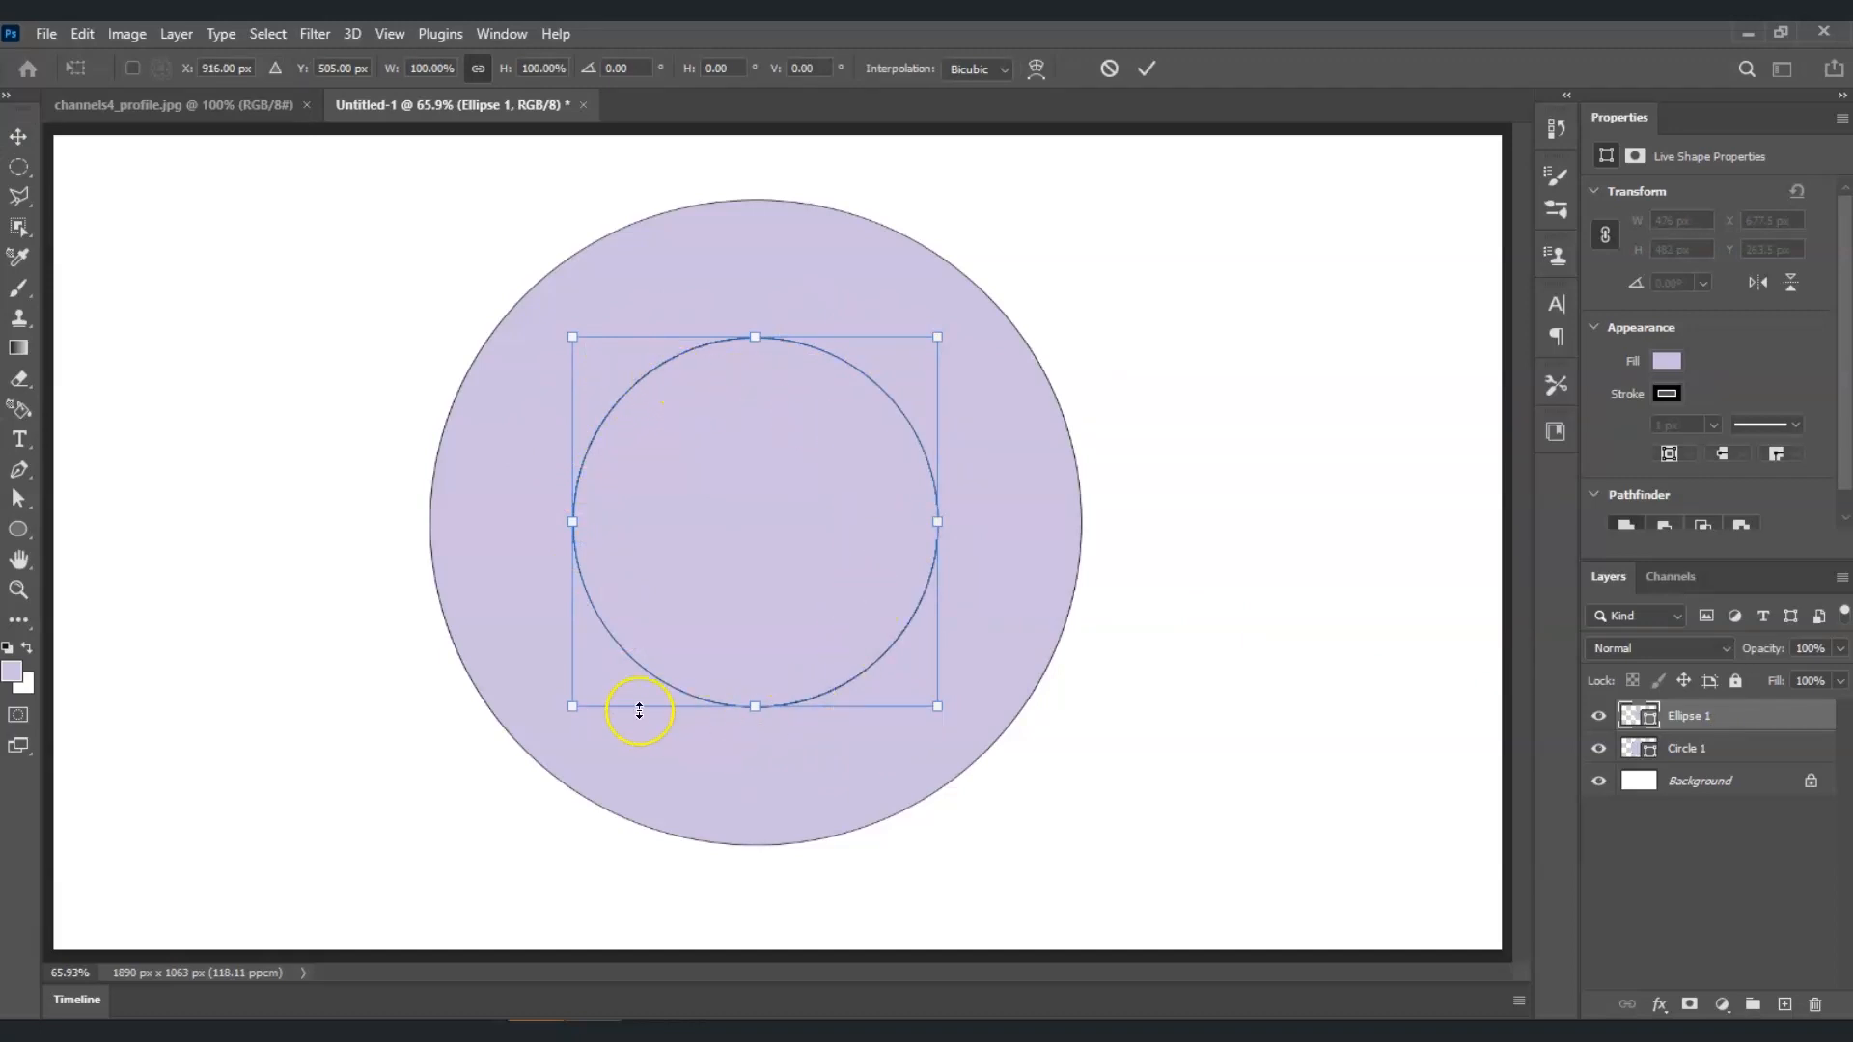
left_click_drag(754, 337, 774, 296)
left_click_drag(745, 441, 786, 517)
key("Return")
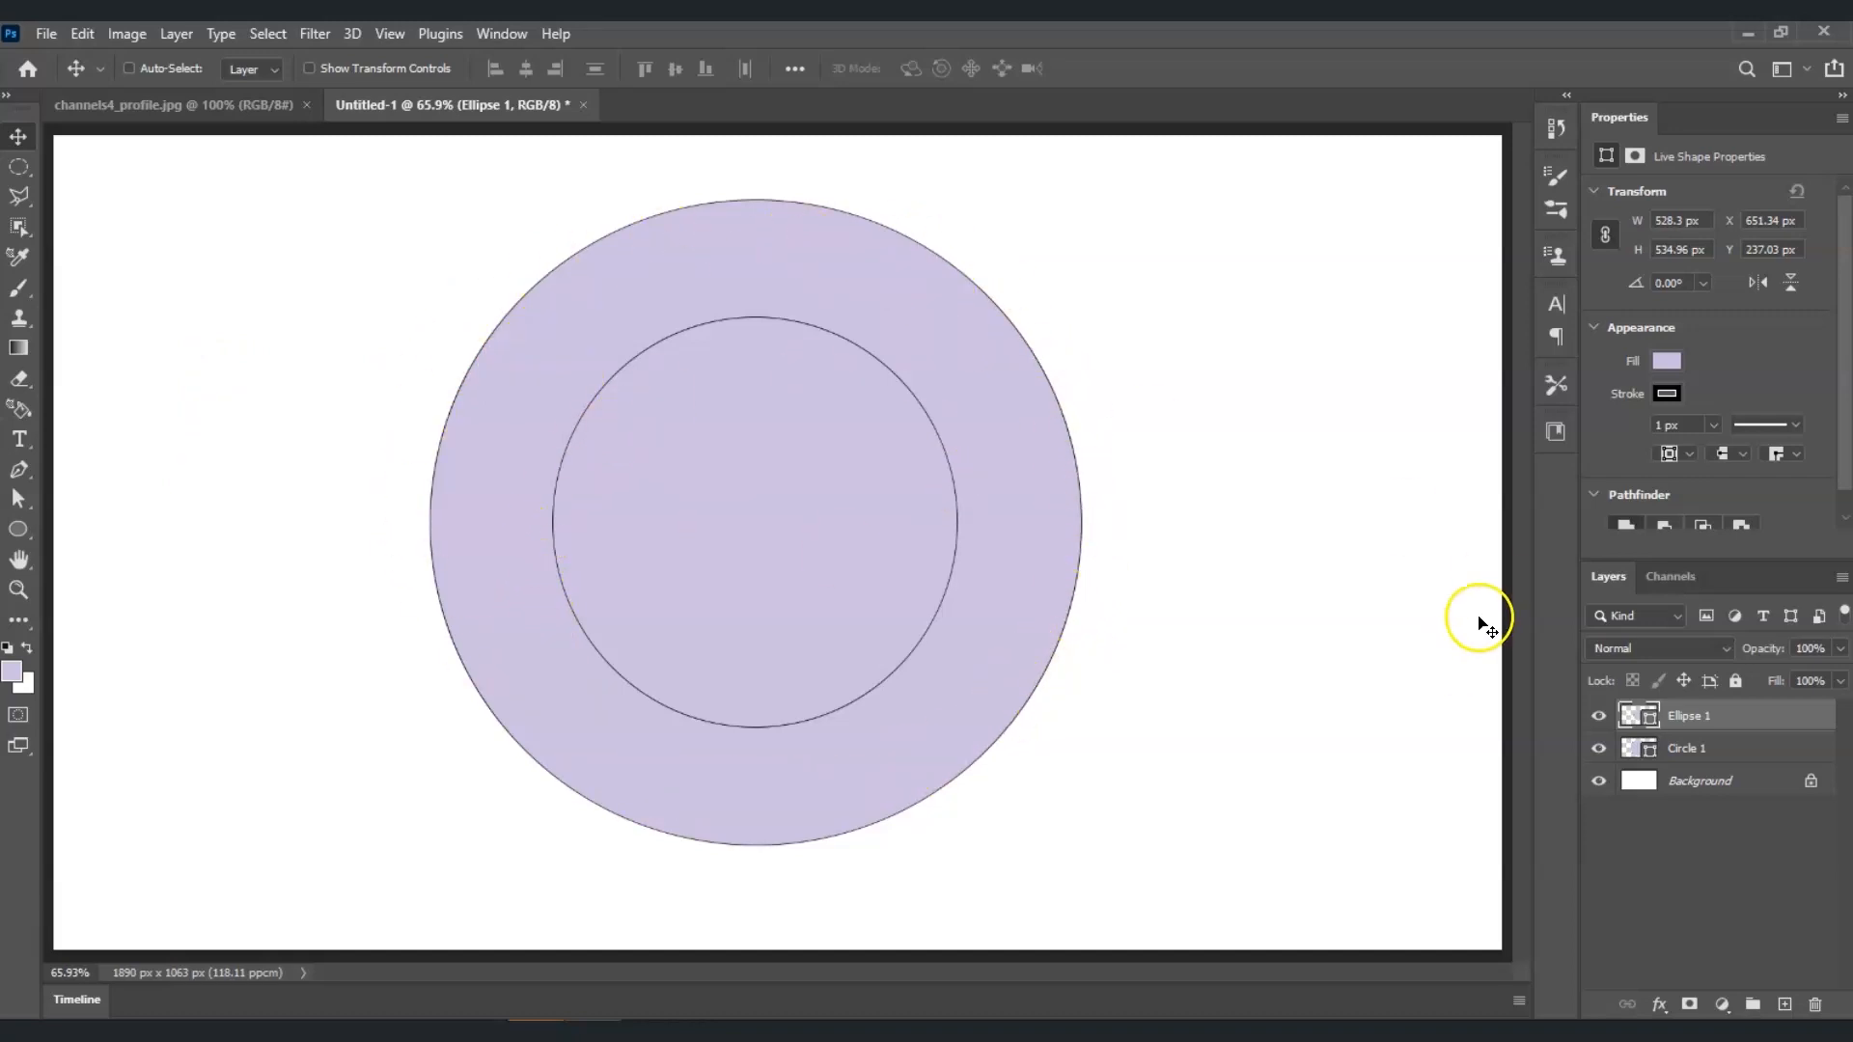
Step: Thicken the outline of Circle 1 to about 12.87 px
left_click(1717, 752, "shift")
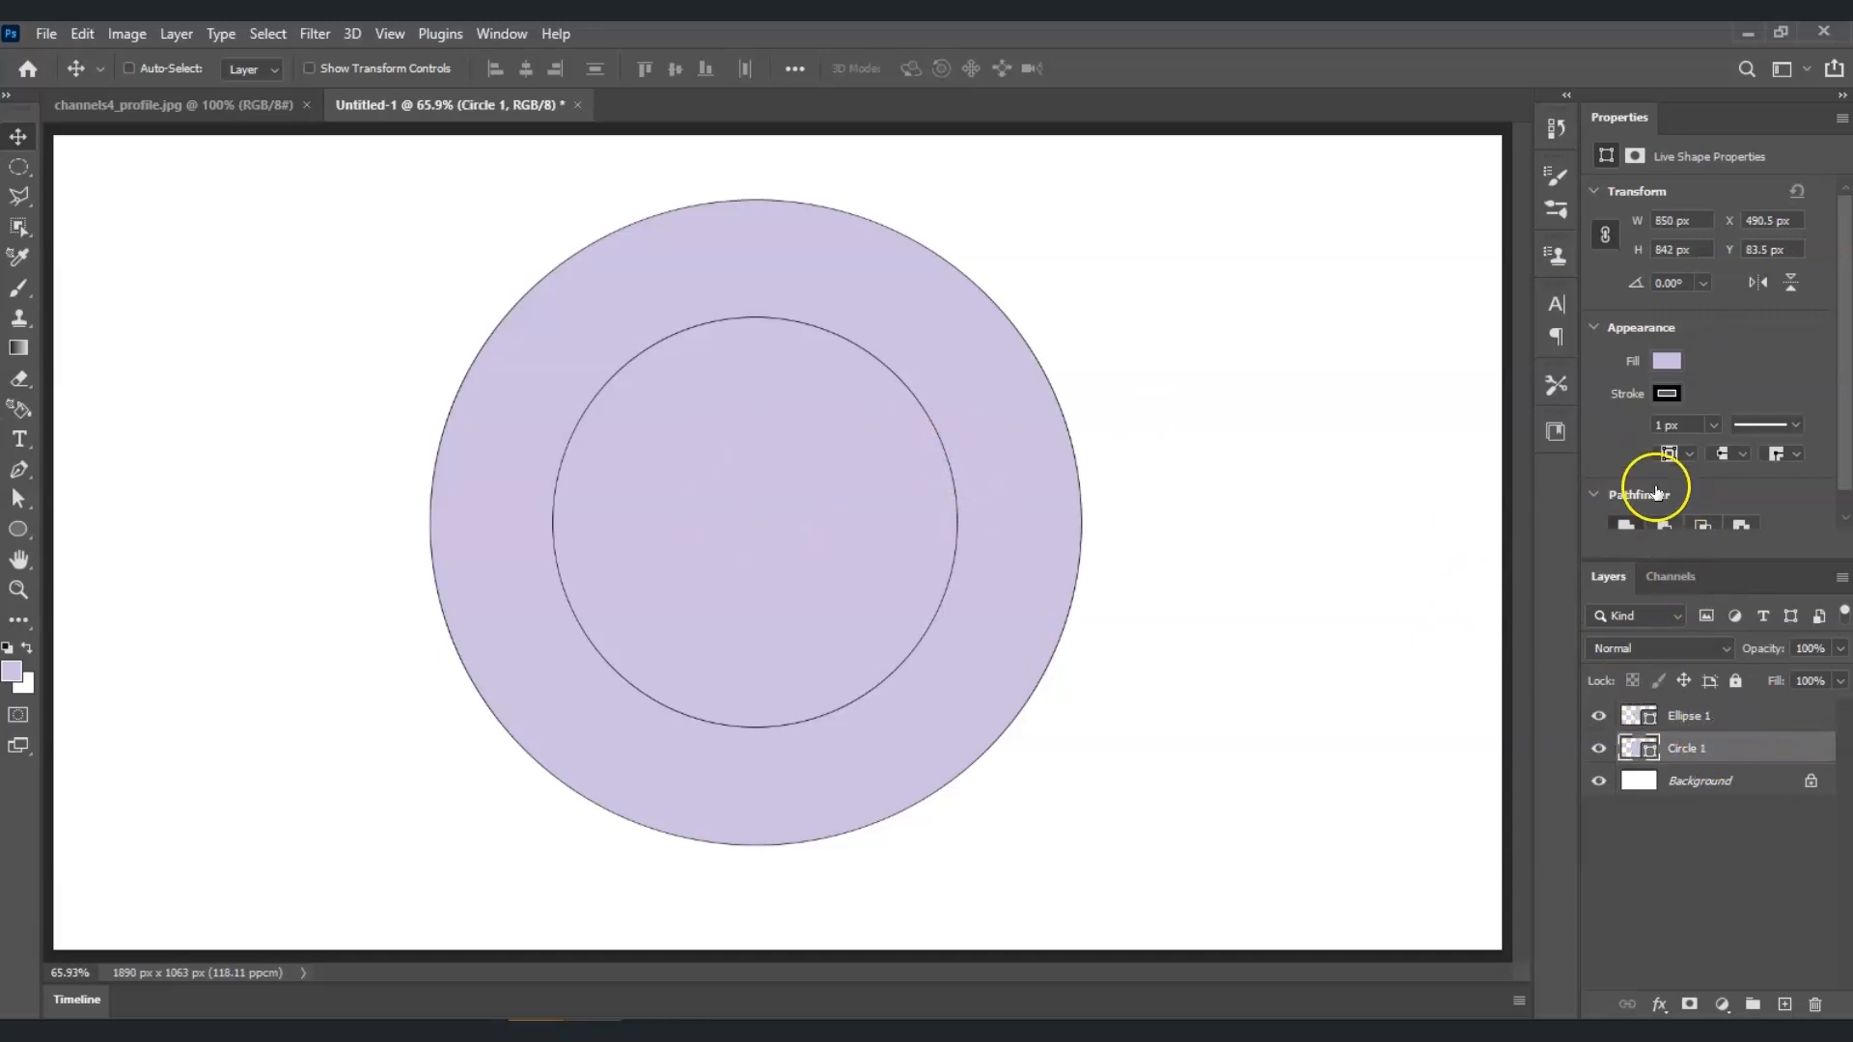
left_click(1713, 427)
left_click_drag(1716, 450, 1719, 449)
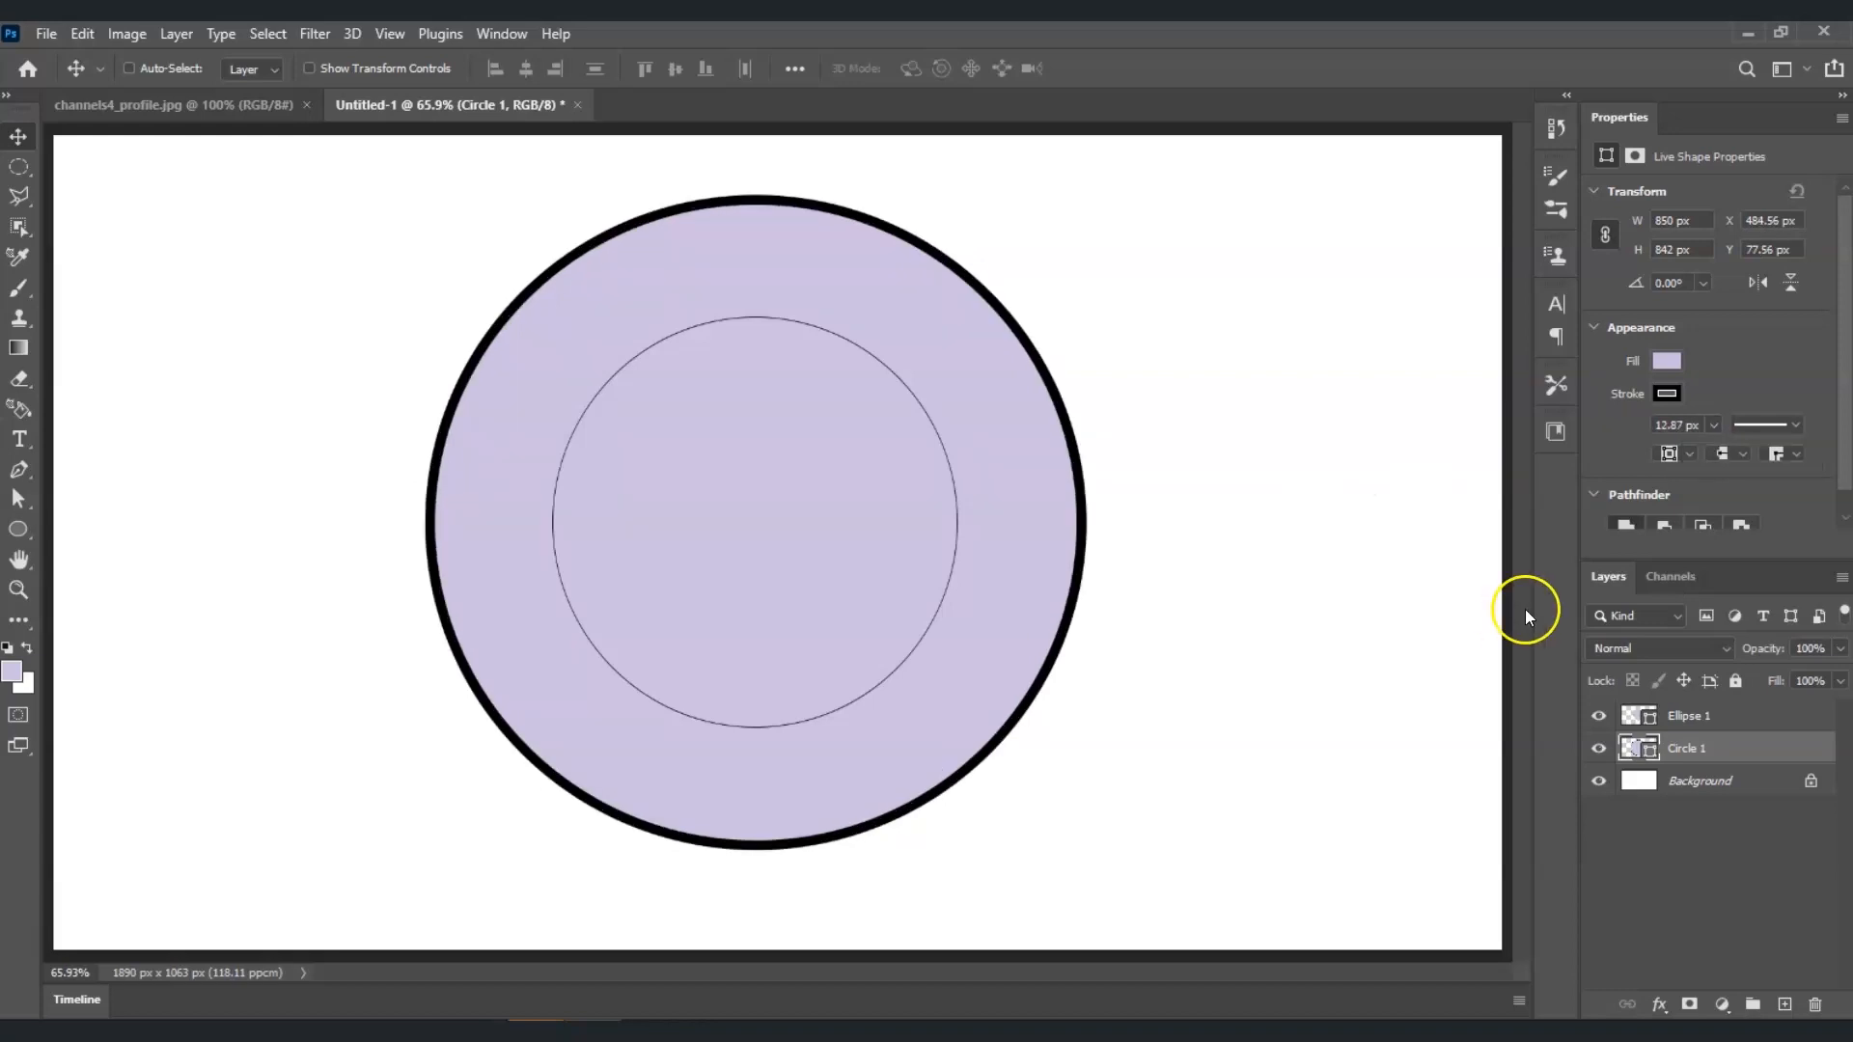
Step: Rename the inner circle's layer to "circle 2"
left_click(1708, 722)
double_click(1706, 715)
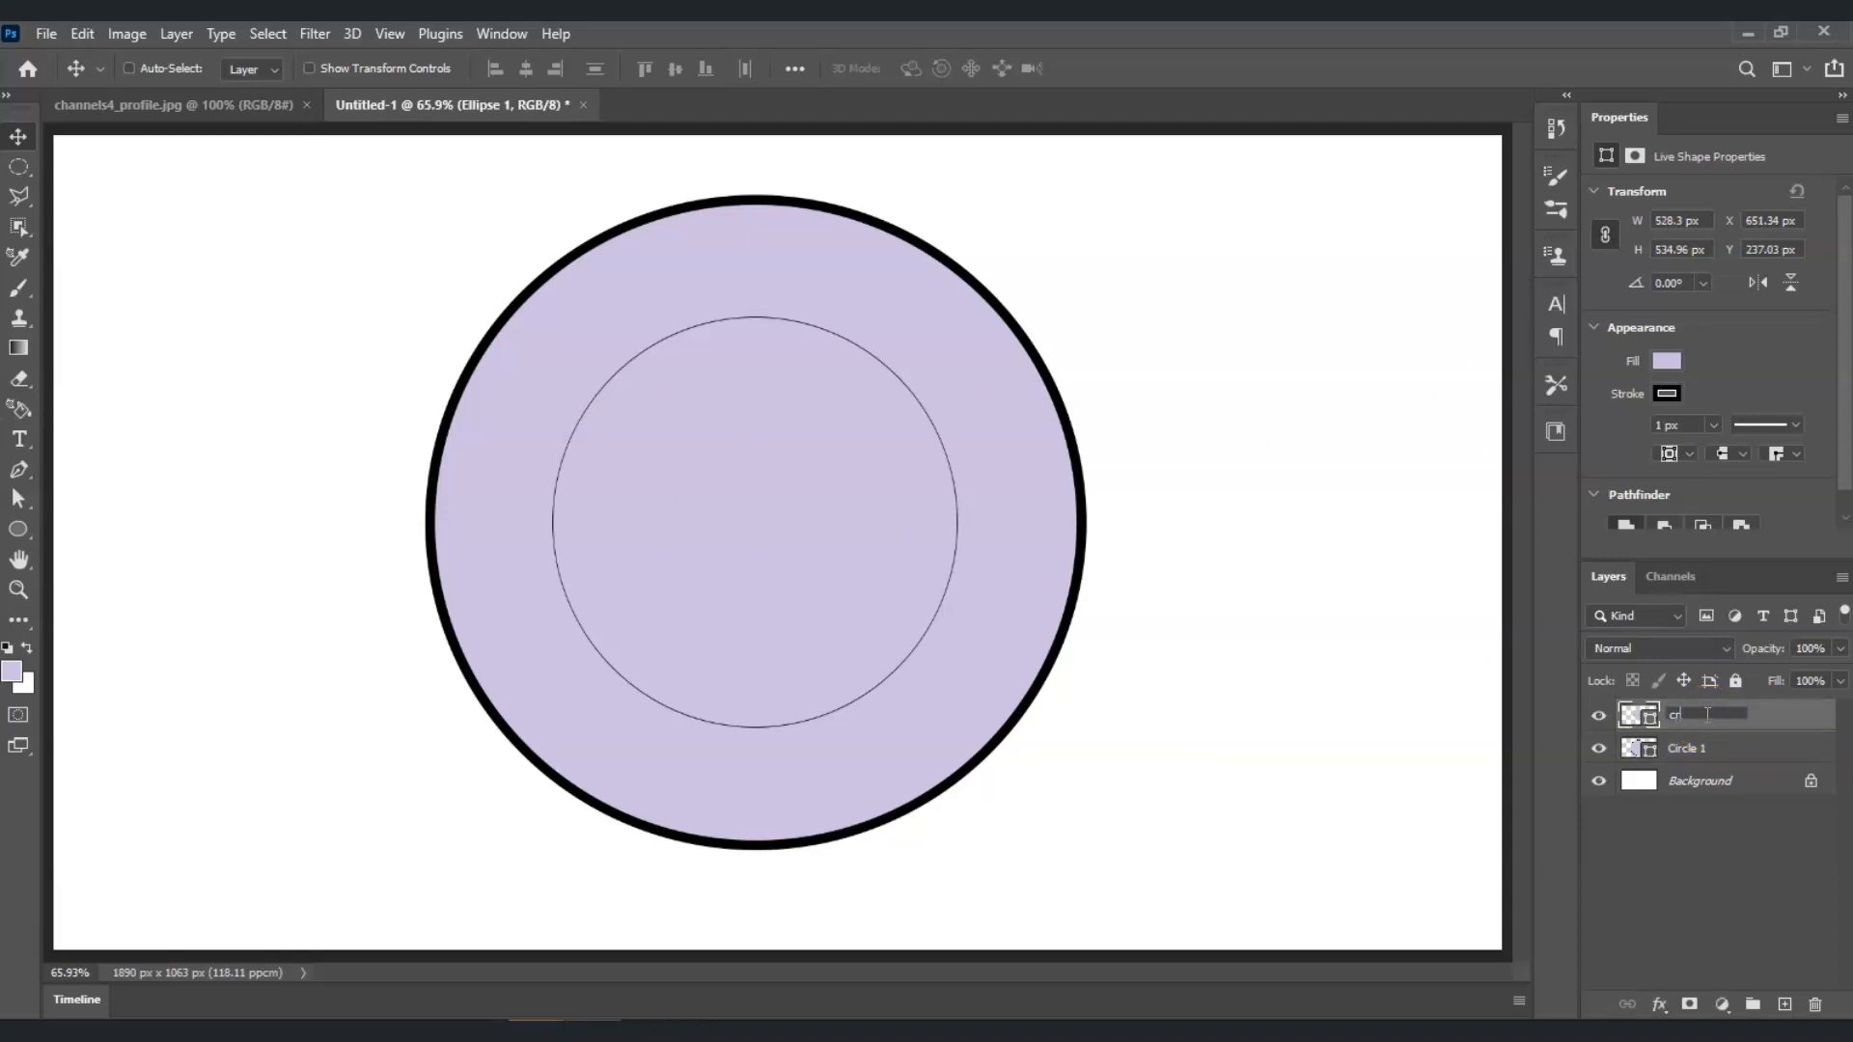
left_click(1757, 744)
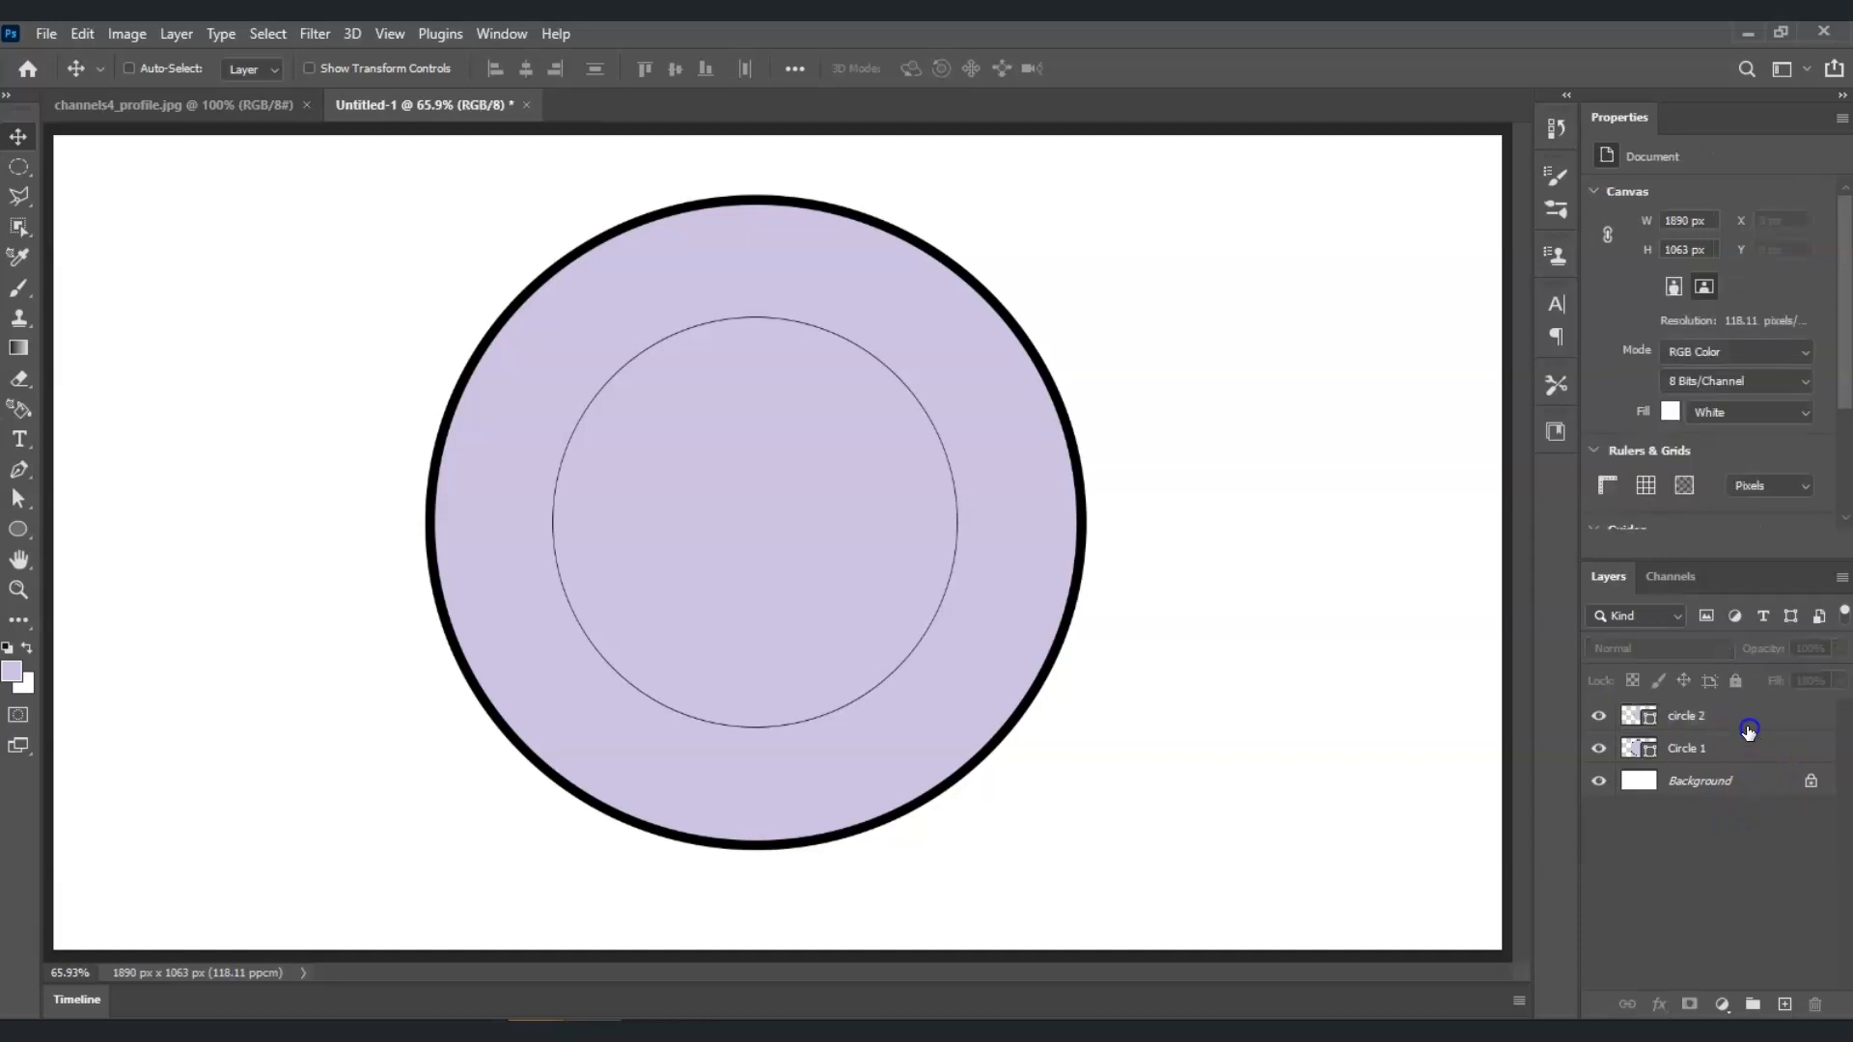
Step: Set the stroke width of circle 2 to 30 px
left_click(1758, 739)
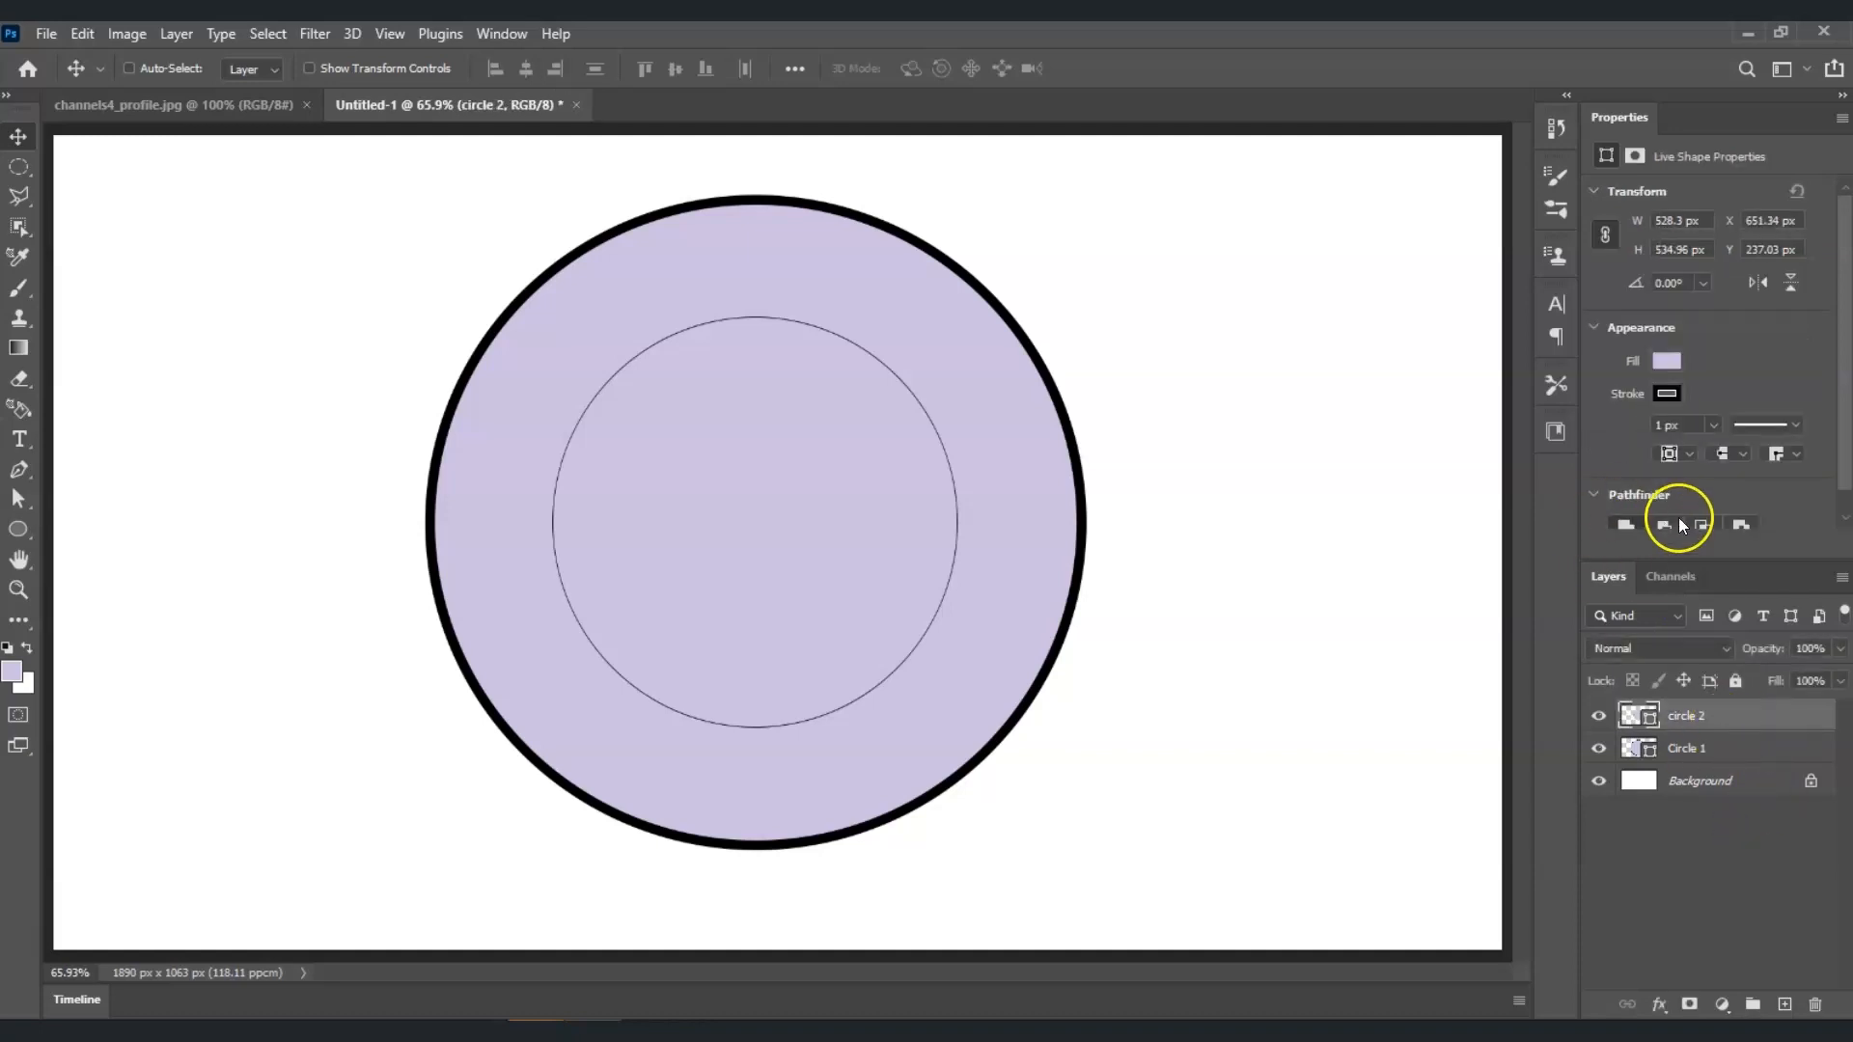
left_click(1713, 425)
mouse_move(1715, 449)
left_mouse_down()
mouse_move(1785, 450)
mouse_move(1724, 448)
mouse_move(1743, 449)
left_mouse_up()
left_click(1673, 426)
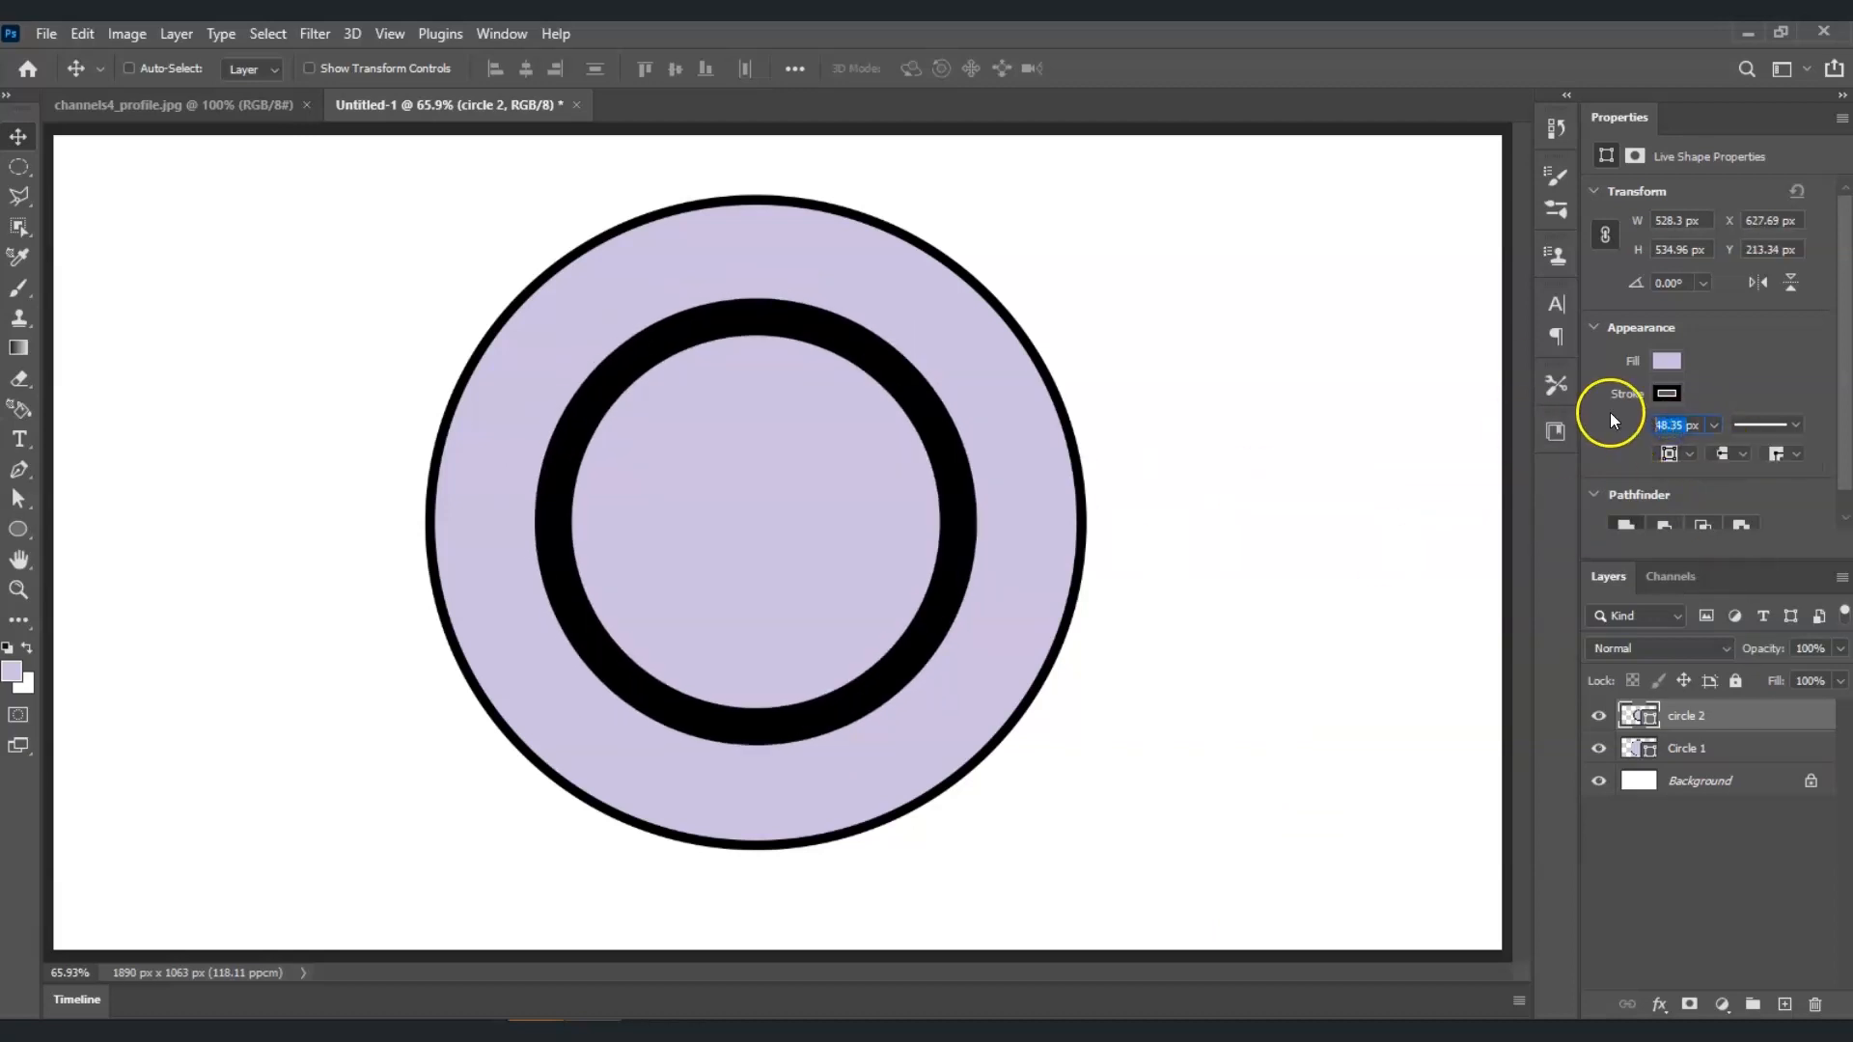
type("30")
key("Return")
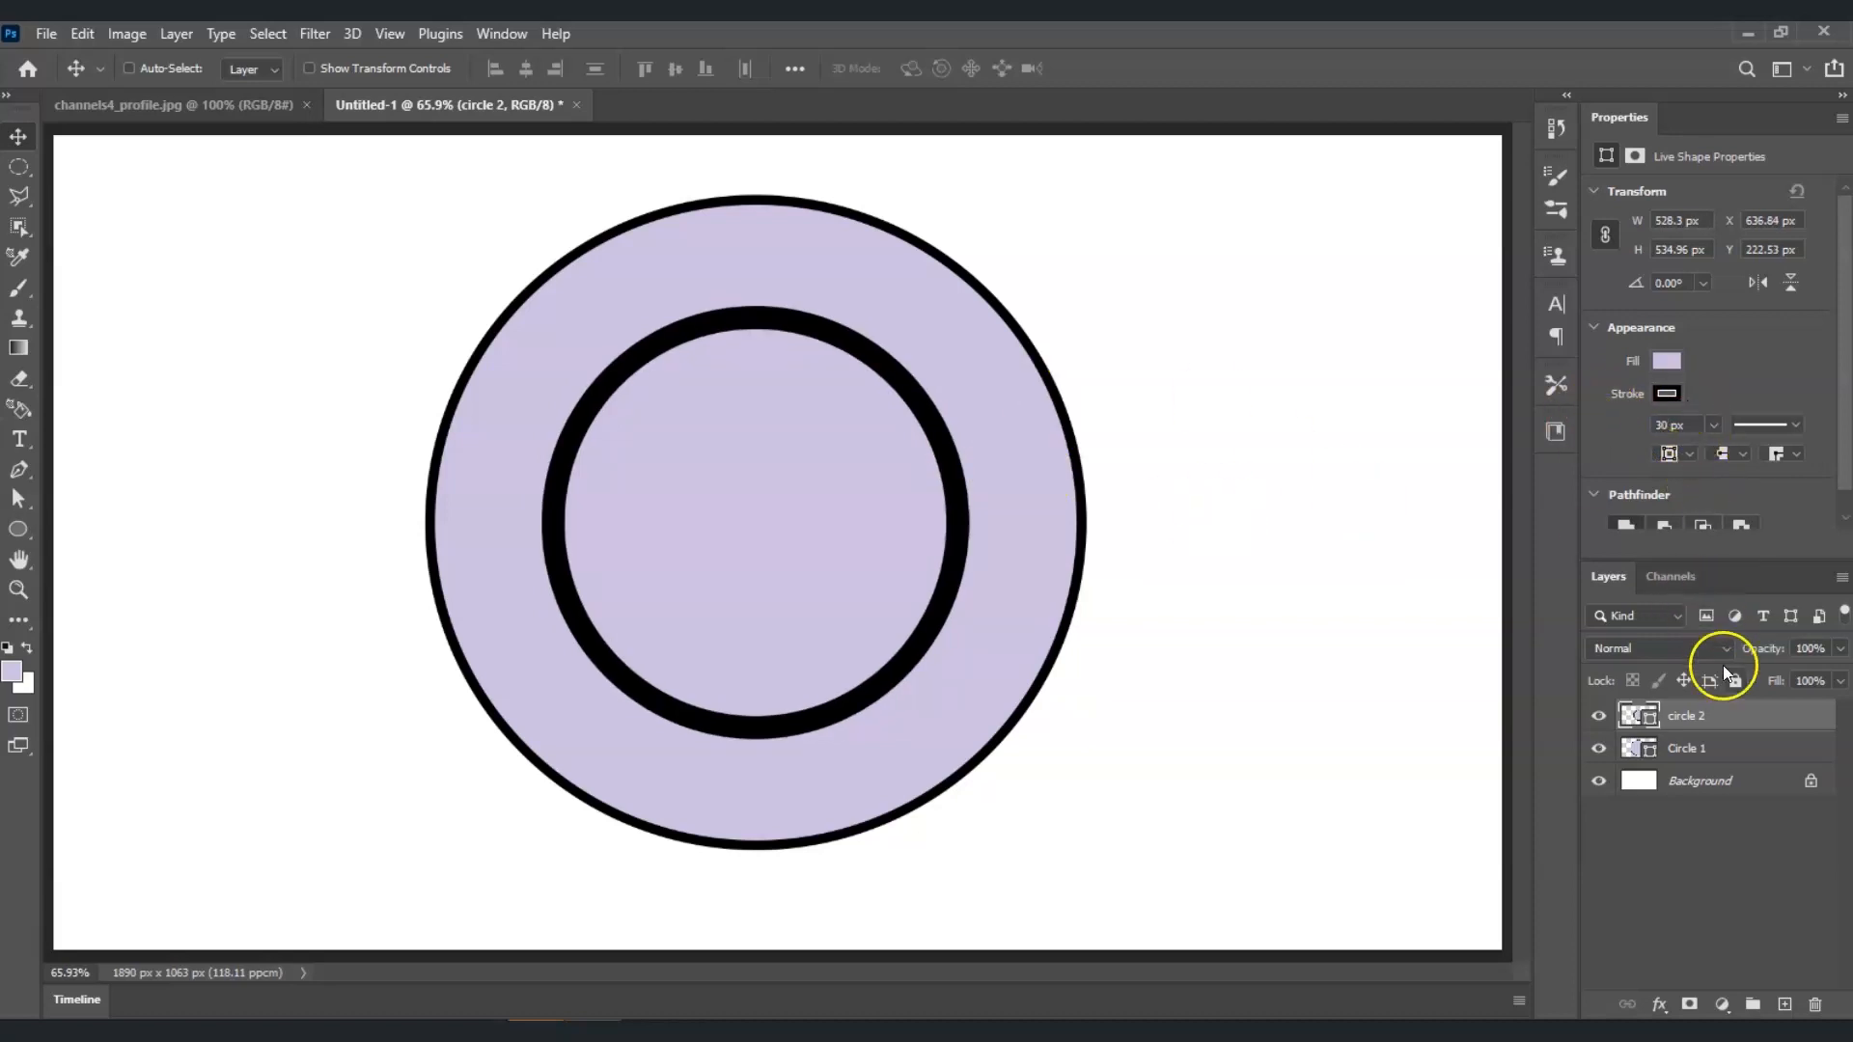
Step: Set the stroke width of Circle 1 to 30.87 px
left_click(1701, 749)
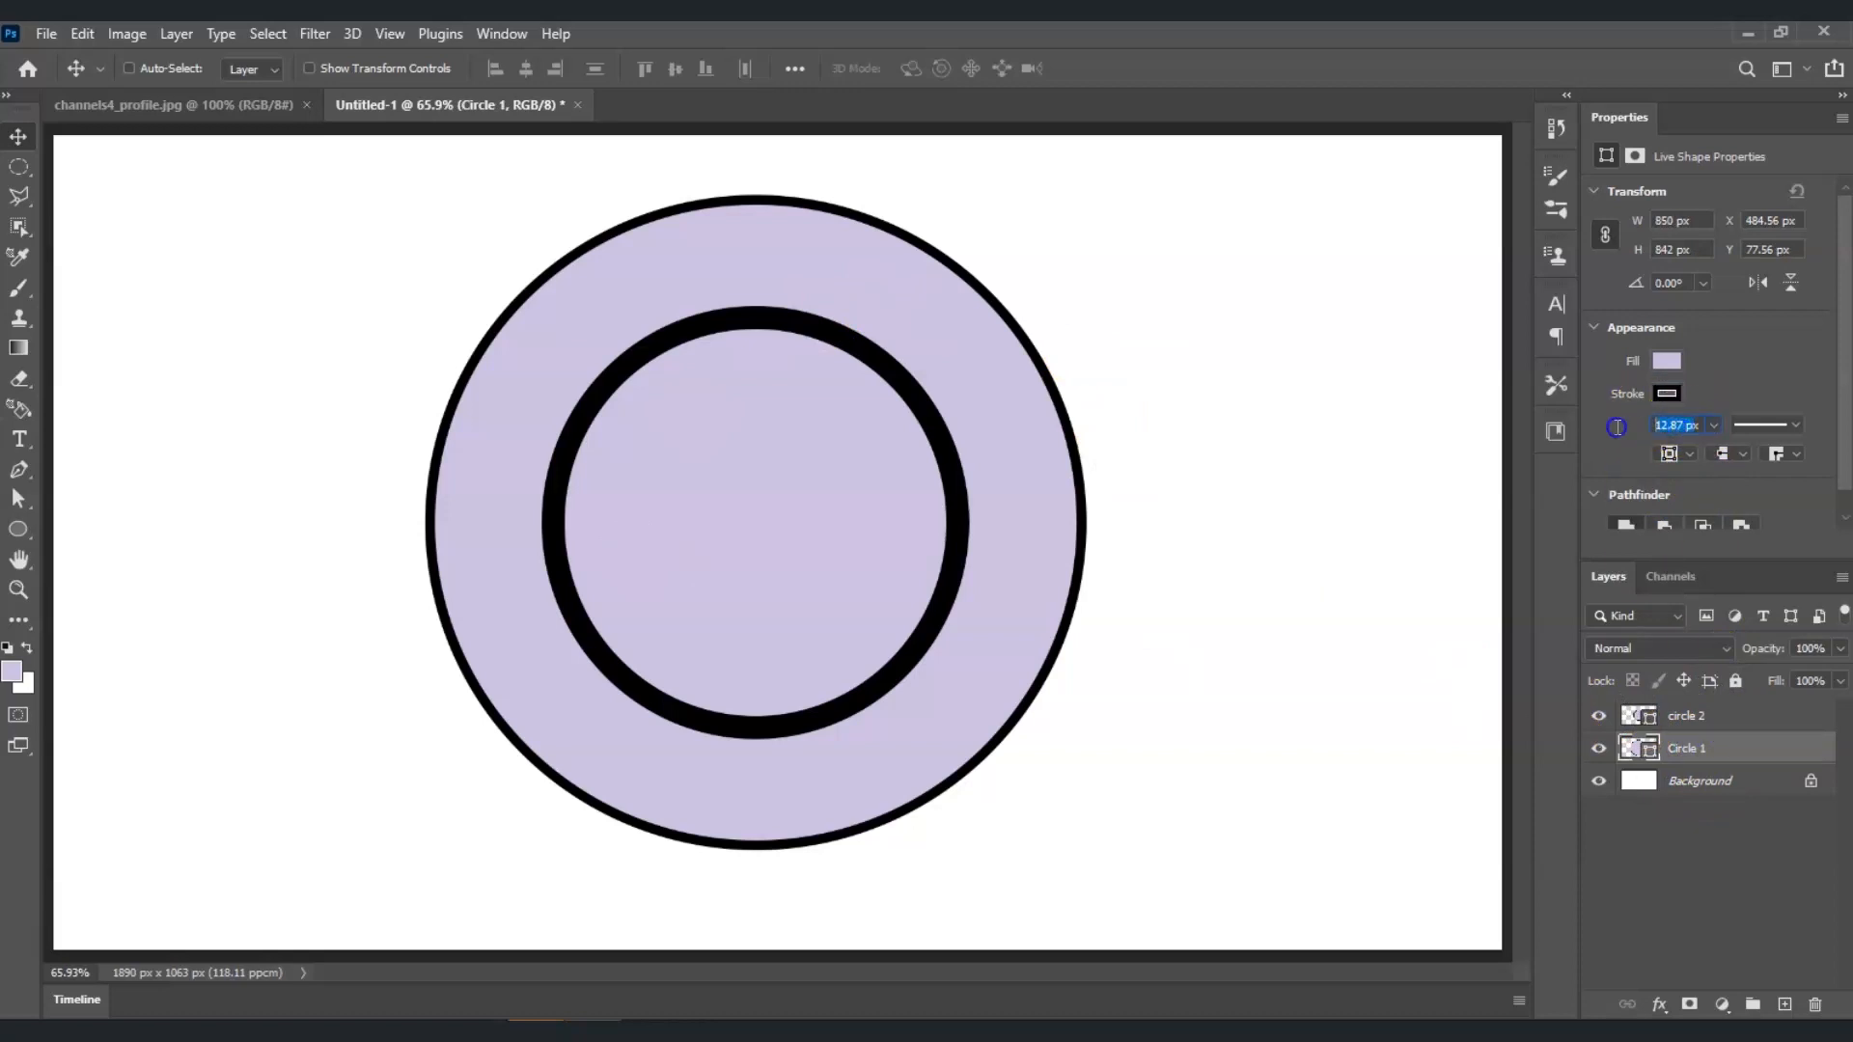
type("30.87")
key("Return")
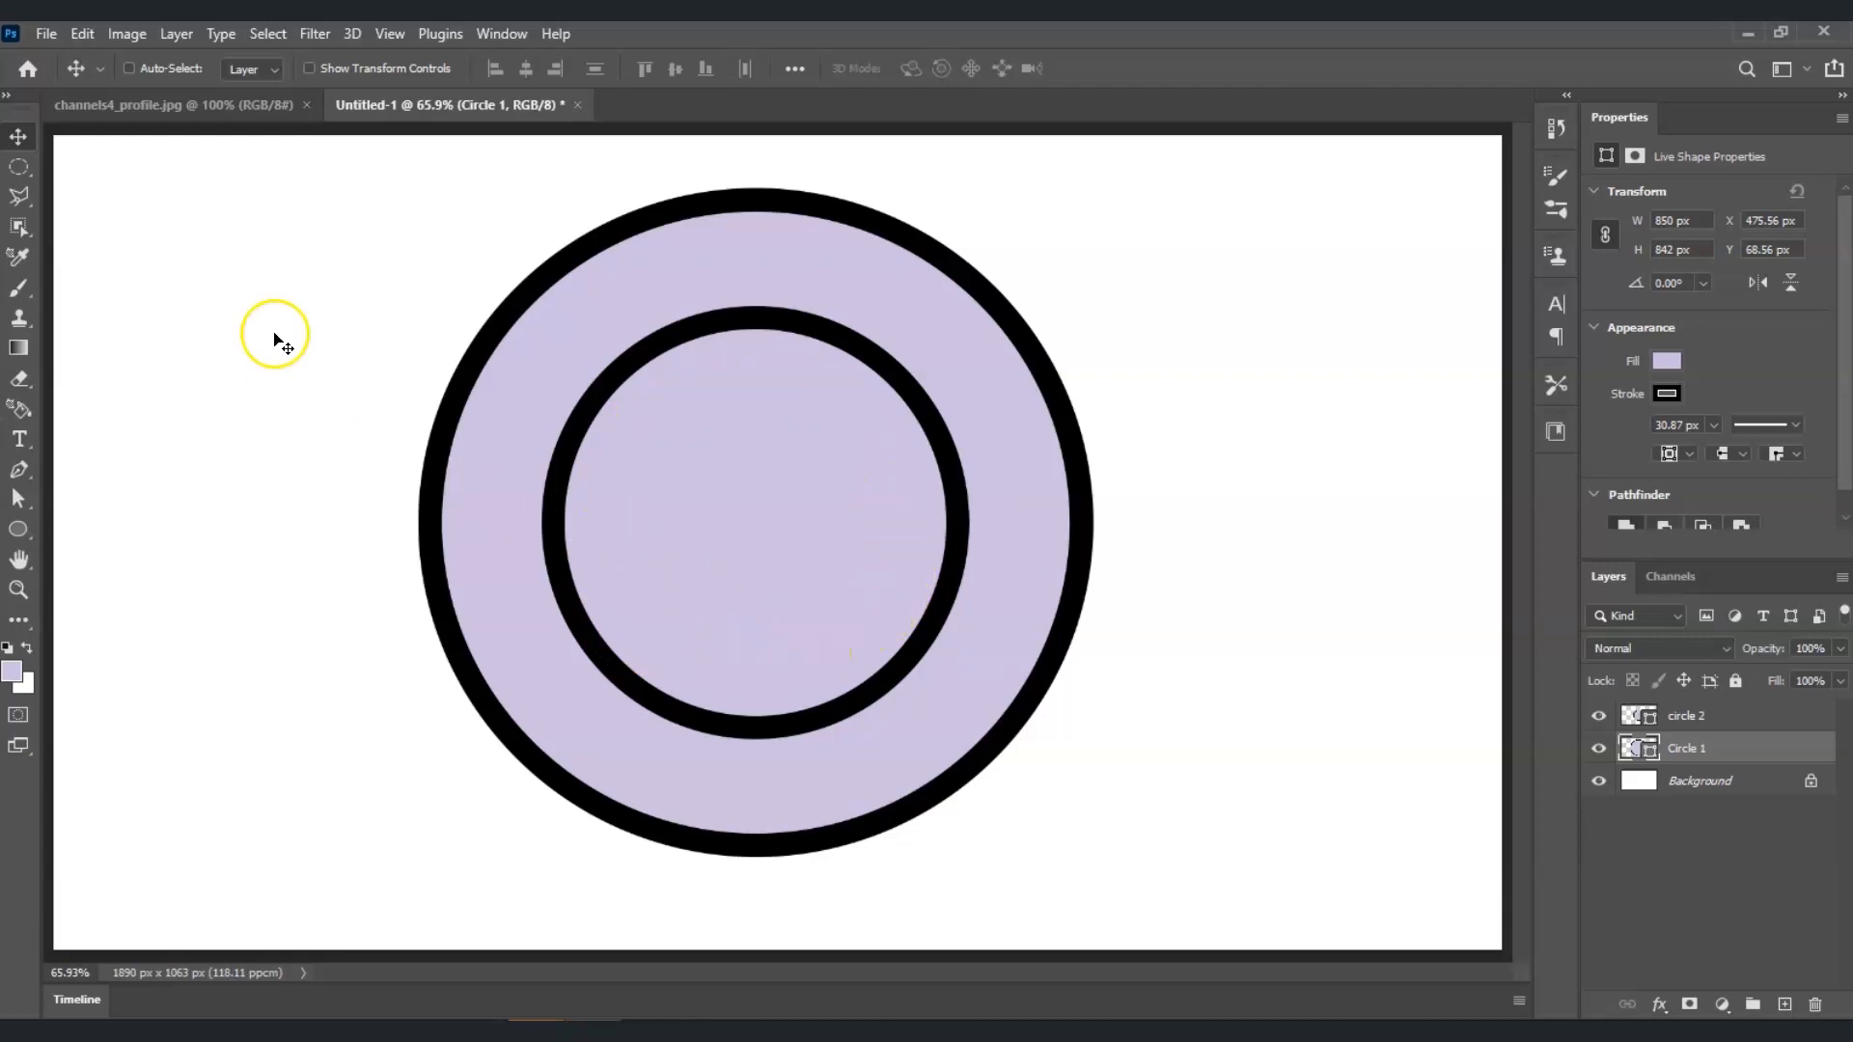
Step: Copy the picture from channels4_profile.jpg into the Untitled-1 document and place it over the large circle's right edge
left_click(154, 110)
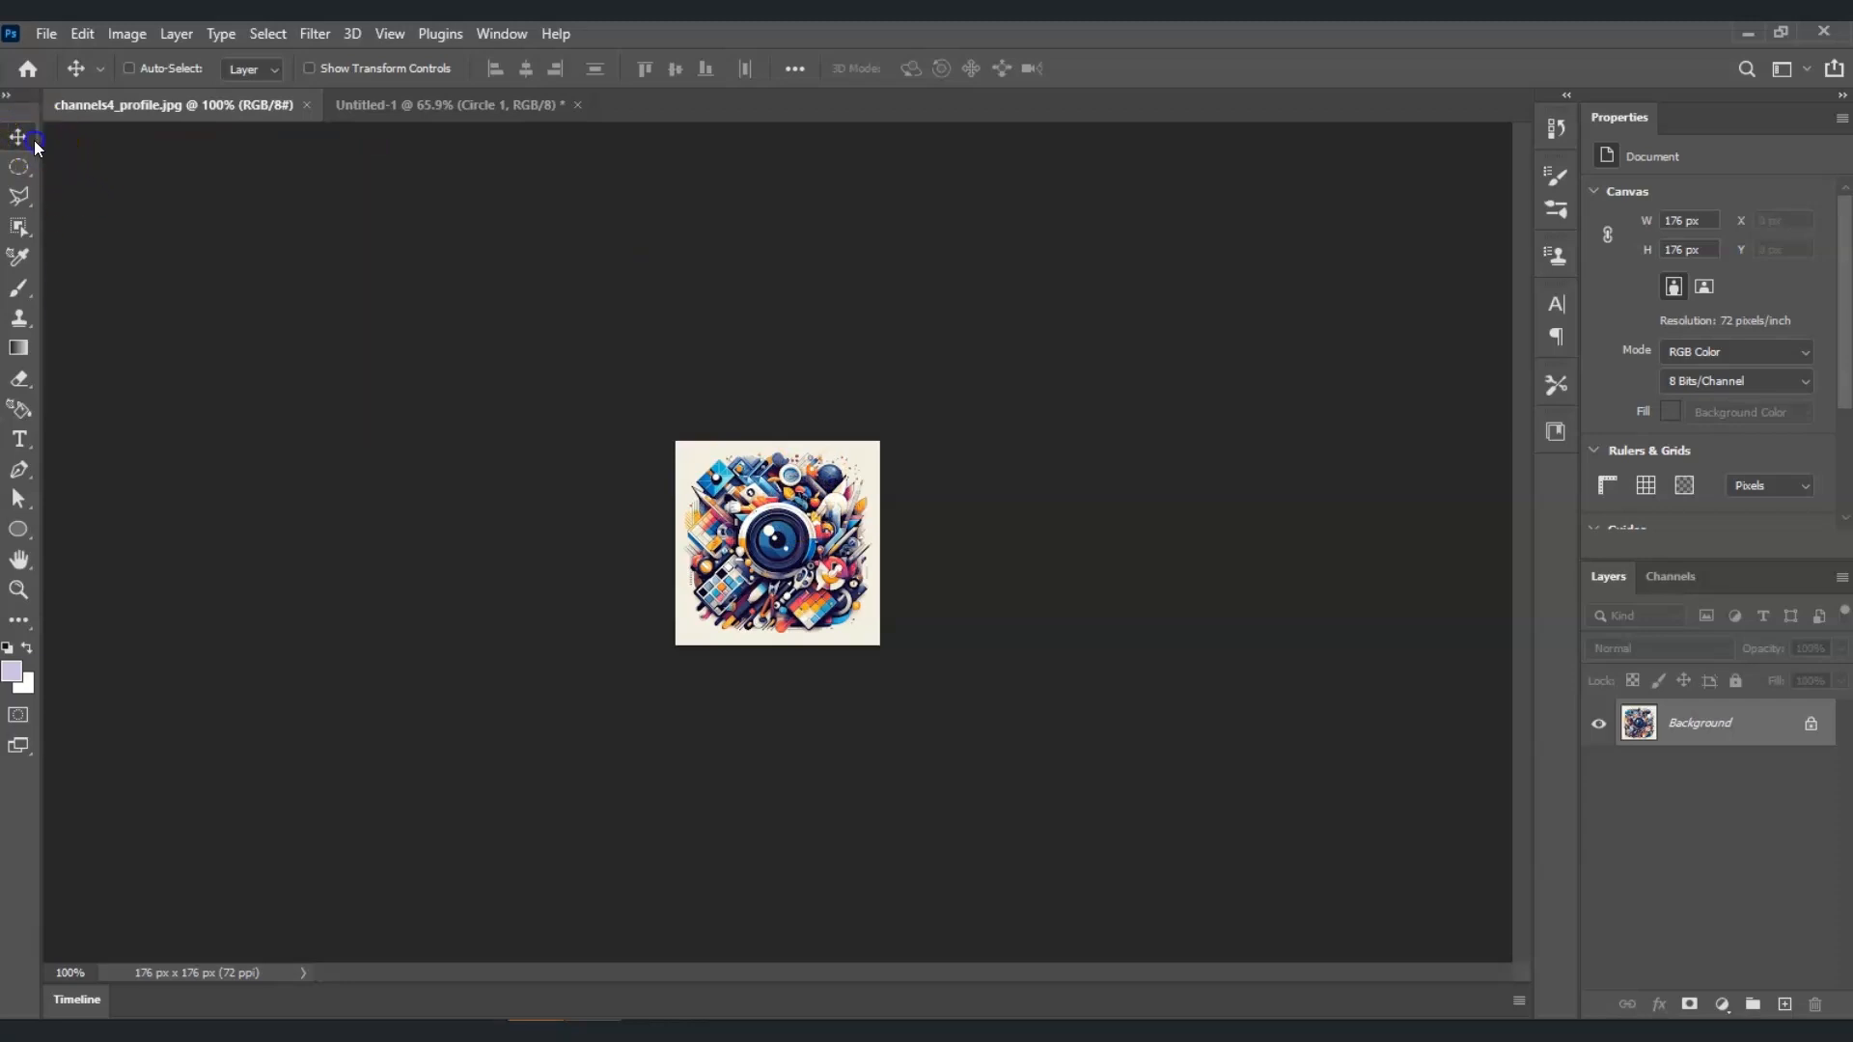
left_click(443, 106)
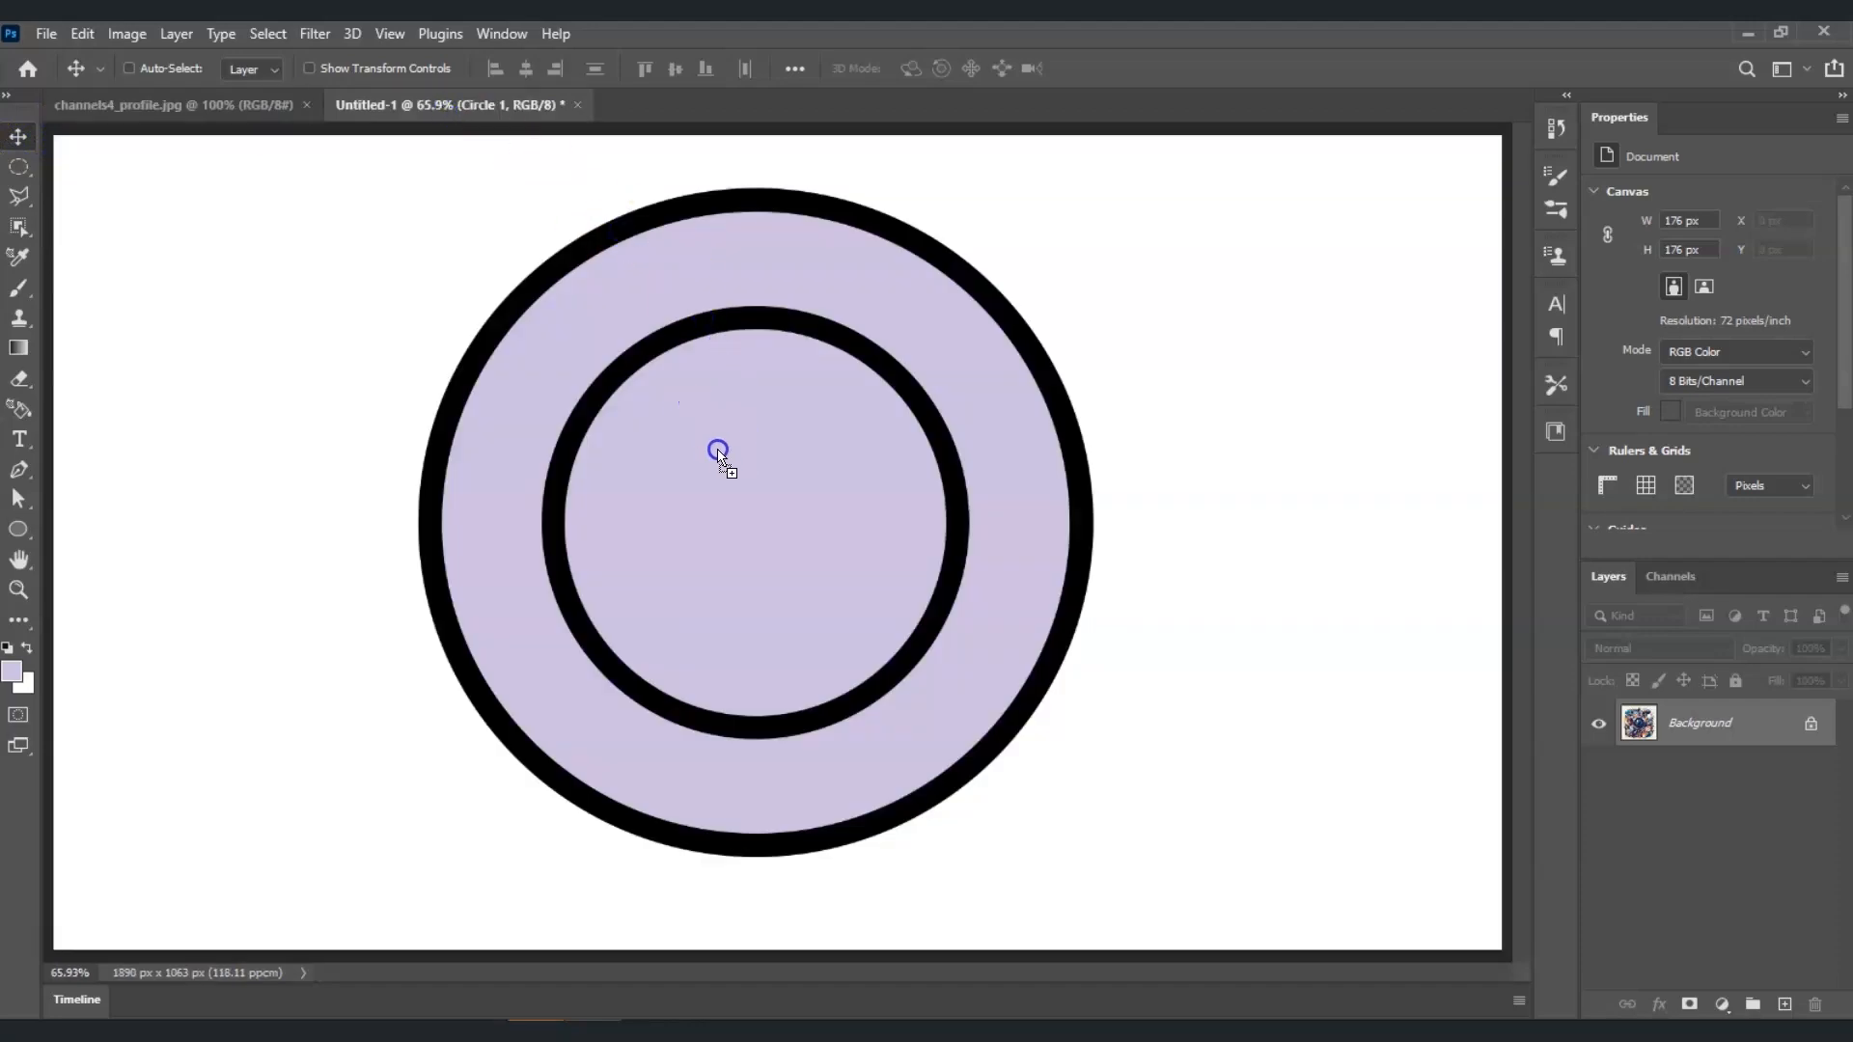
left_click_drag(746, 521, 1103, 565)
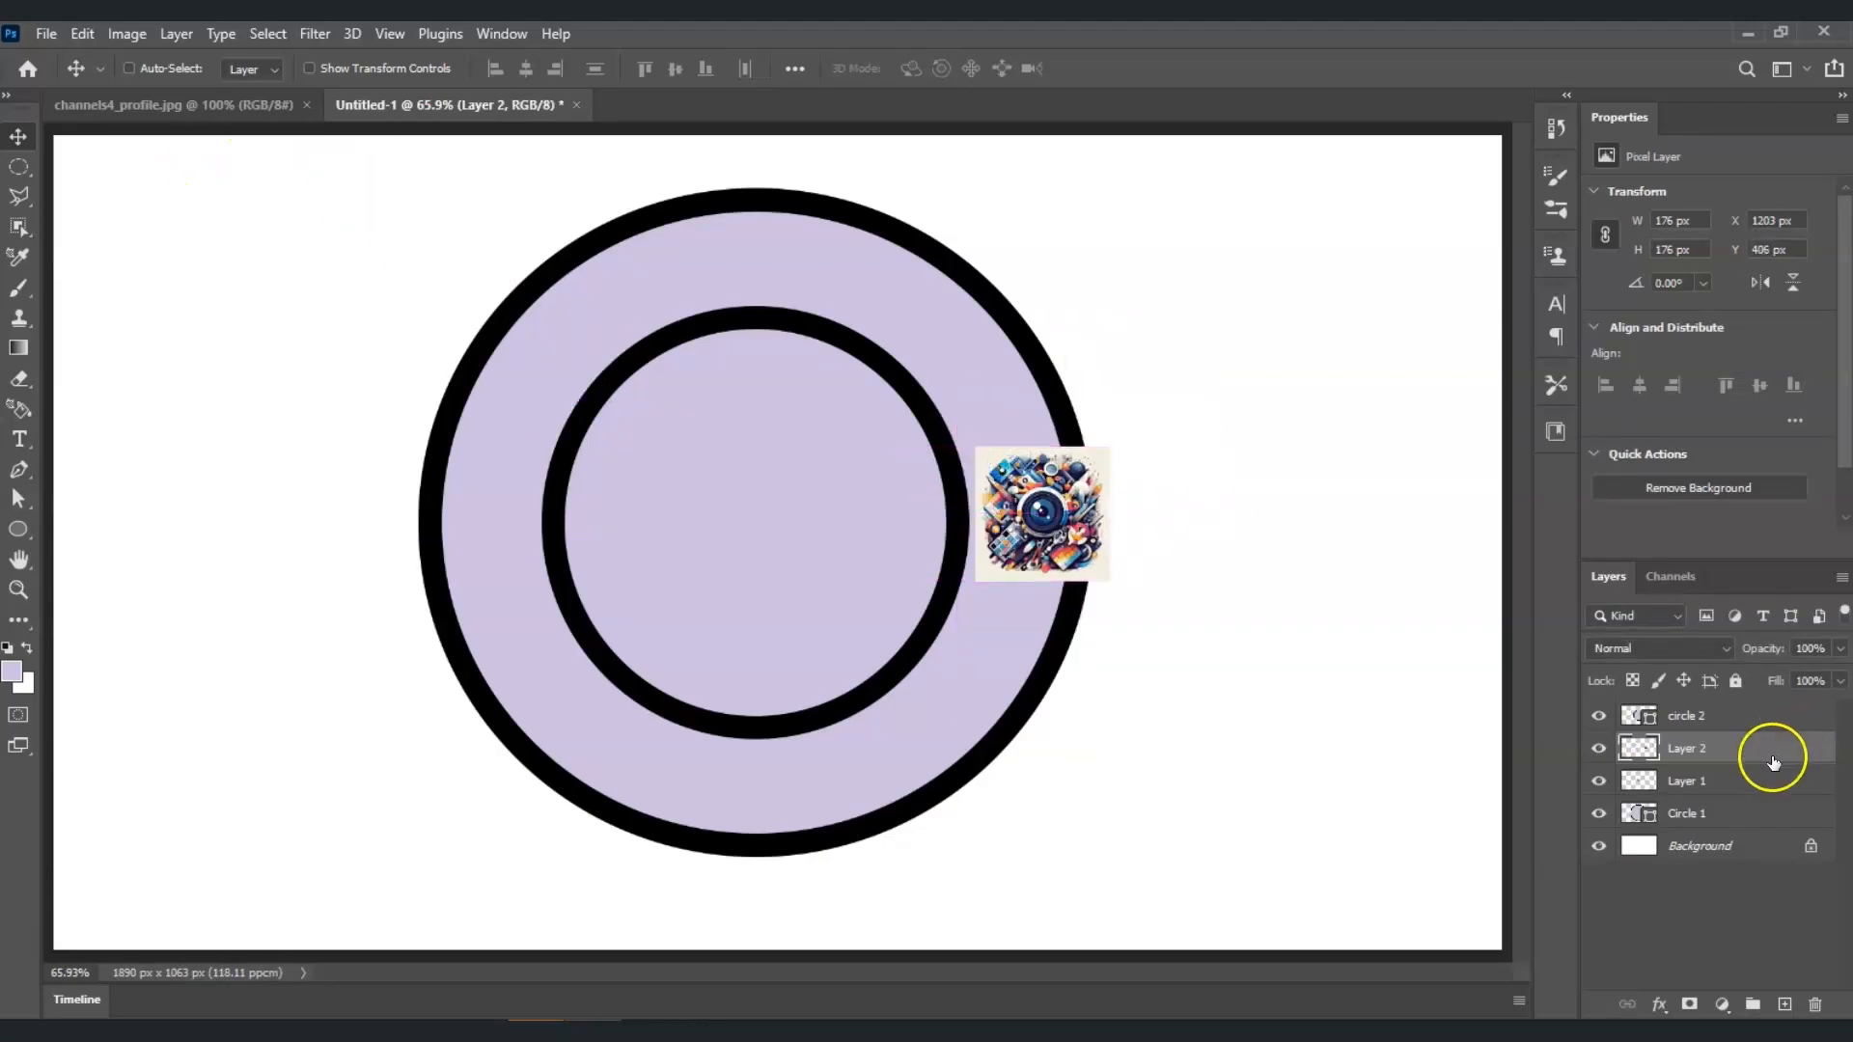
Step: Move the picture's layer above circle 2 and rename it "image"
left_click_drag(1764, 752, 1759, 715)
double_click(1699, 719)
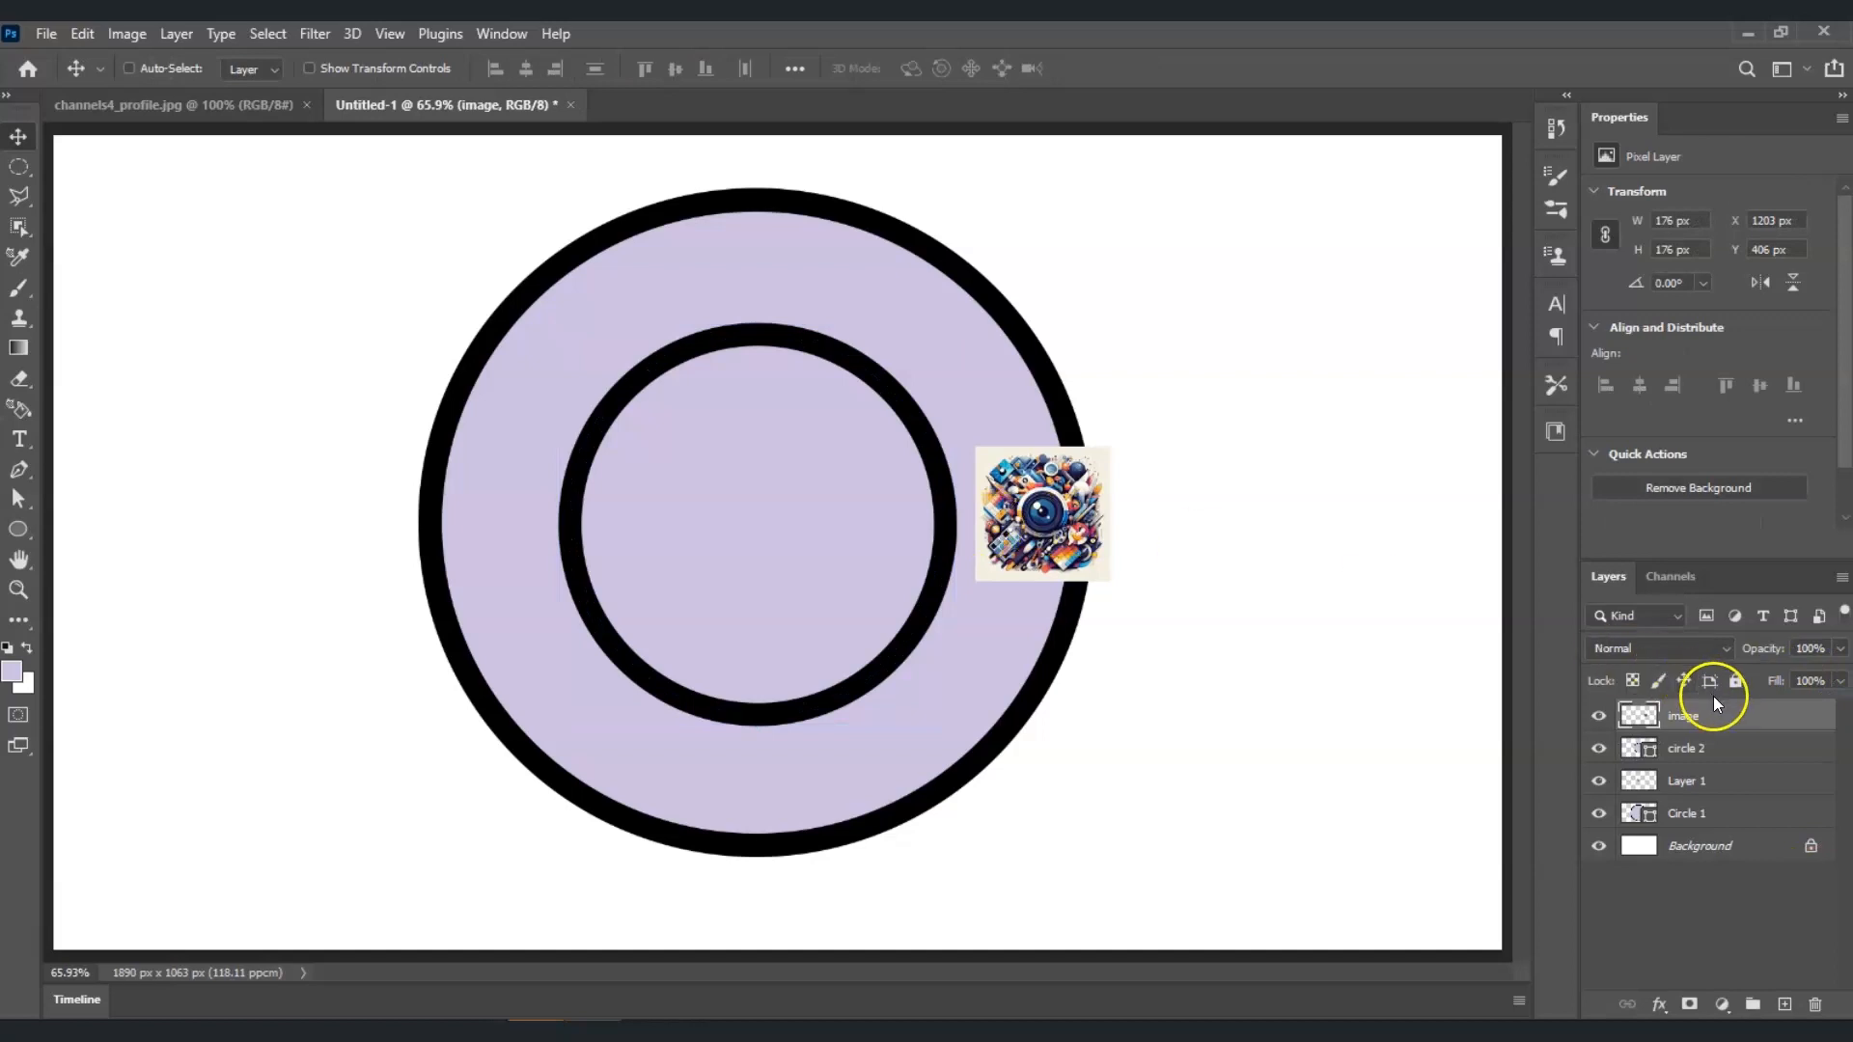
Step: Enlarge the picture to about 312%, roughly 549 × 549 px, and position it so it covers the inner circle
key("ctrl+t")
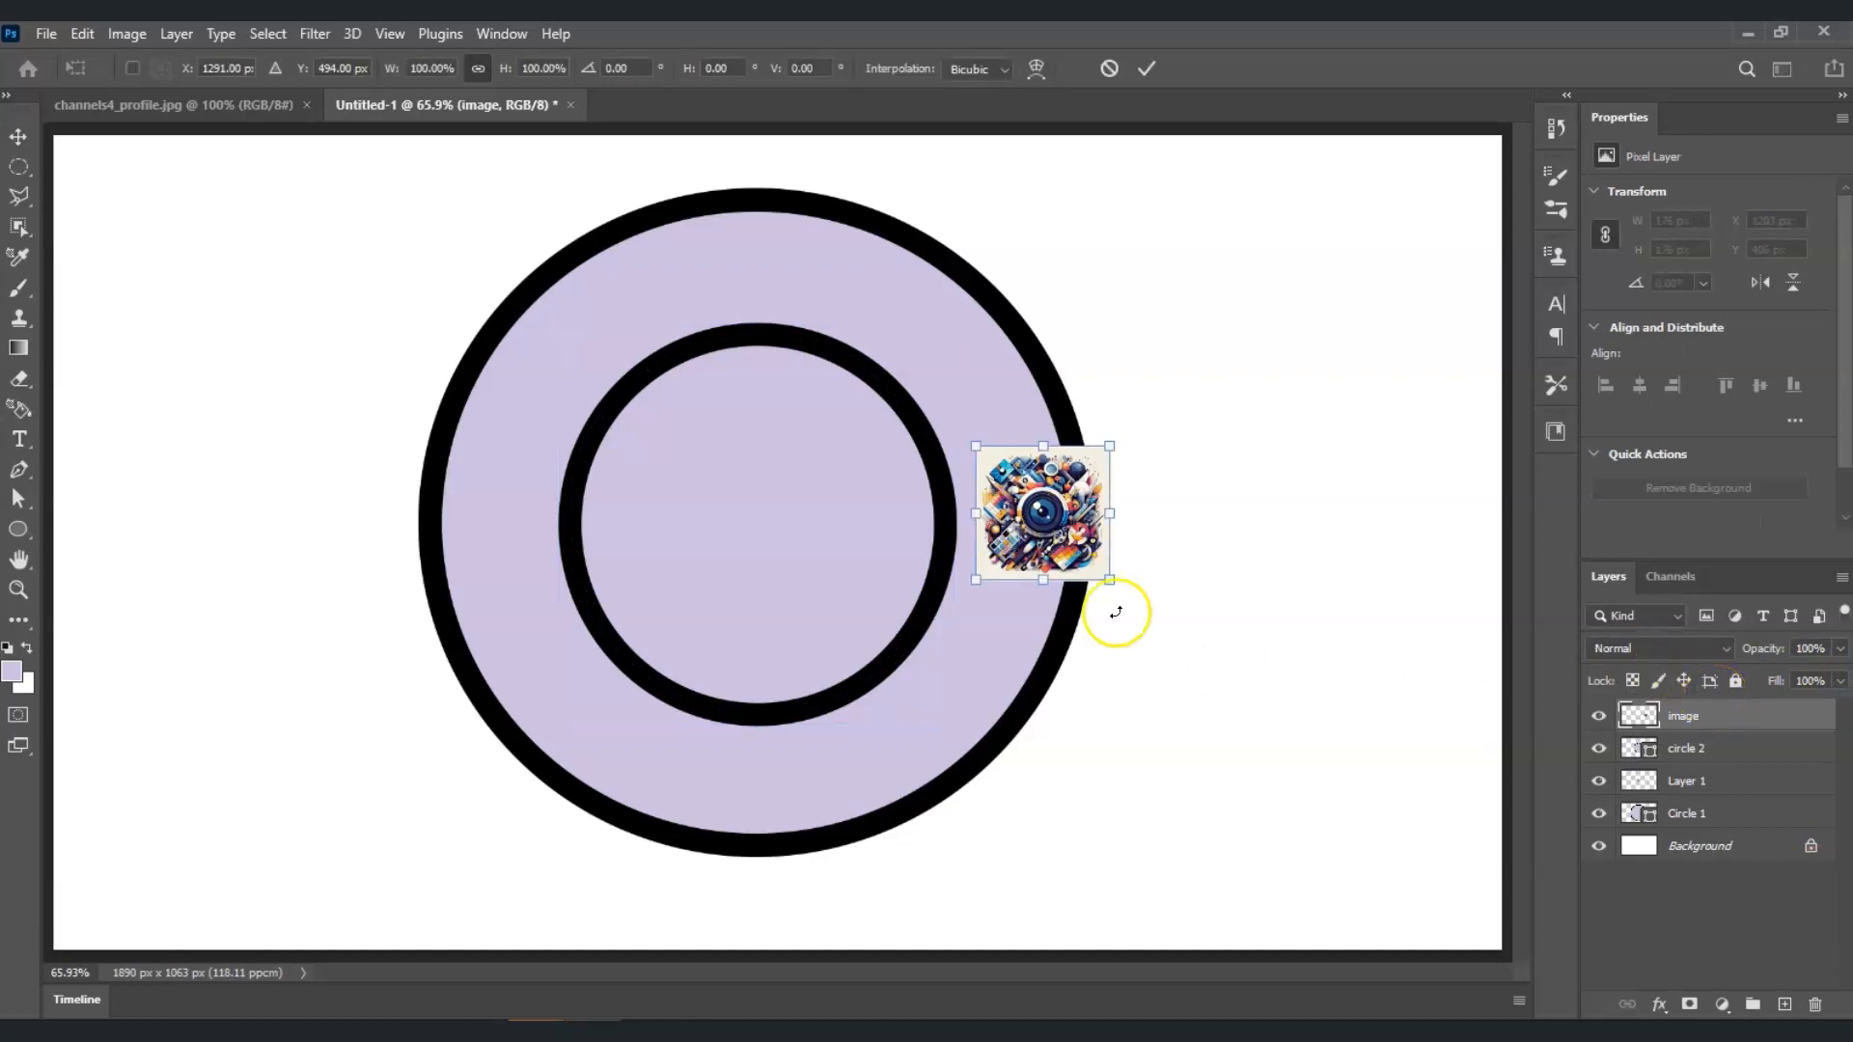
left_click_drag(976, 446, 833, 360)
left_click_drag(1010, 481, 779, 548)
left_click_drag(630, 396, 538, 338)
left_click_drag(883, 640, 961, 724)
left_click_drag(755, 722, 758, 738)
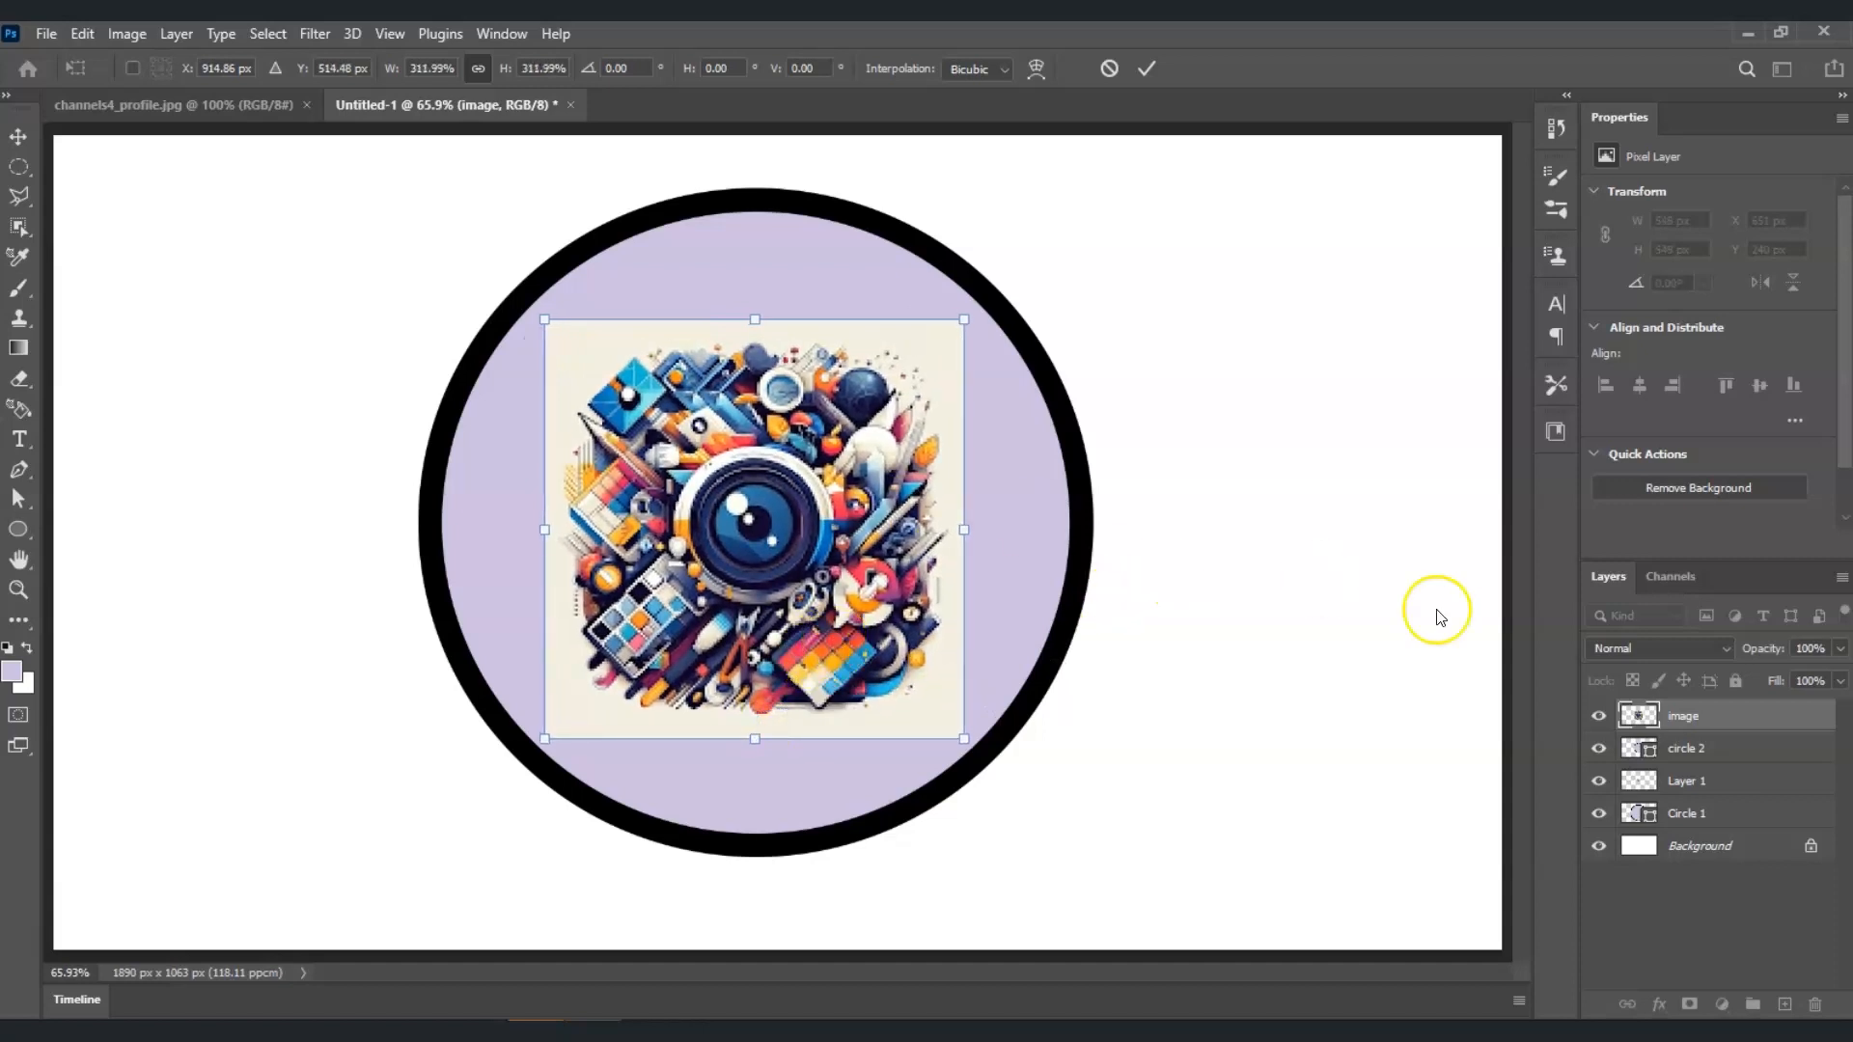
key("Return")
Step: Clip the image layer to circle 2 with a clipping mask and nudge the picture so its lens sits centred
right_click(1698, 719)
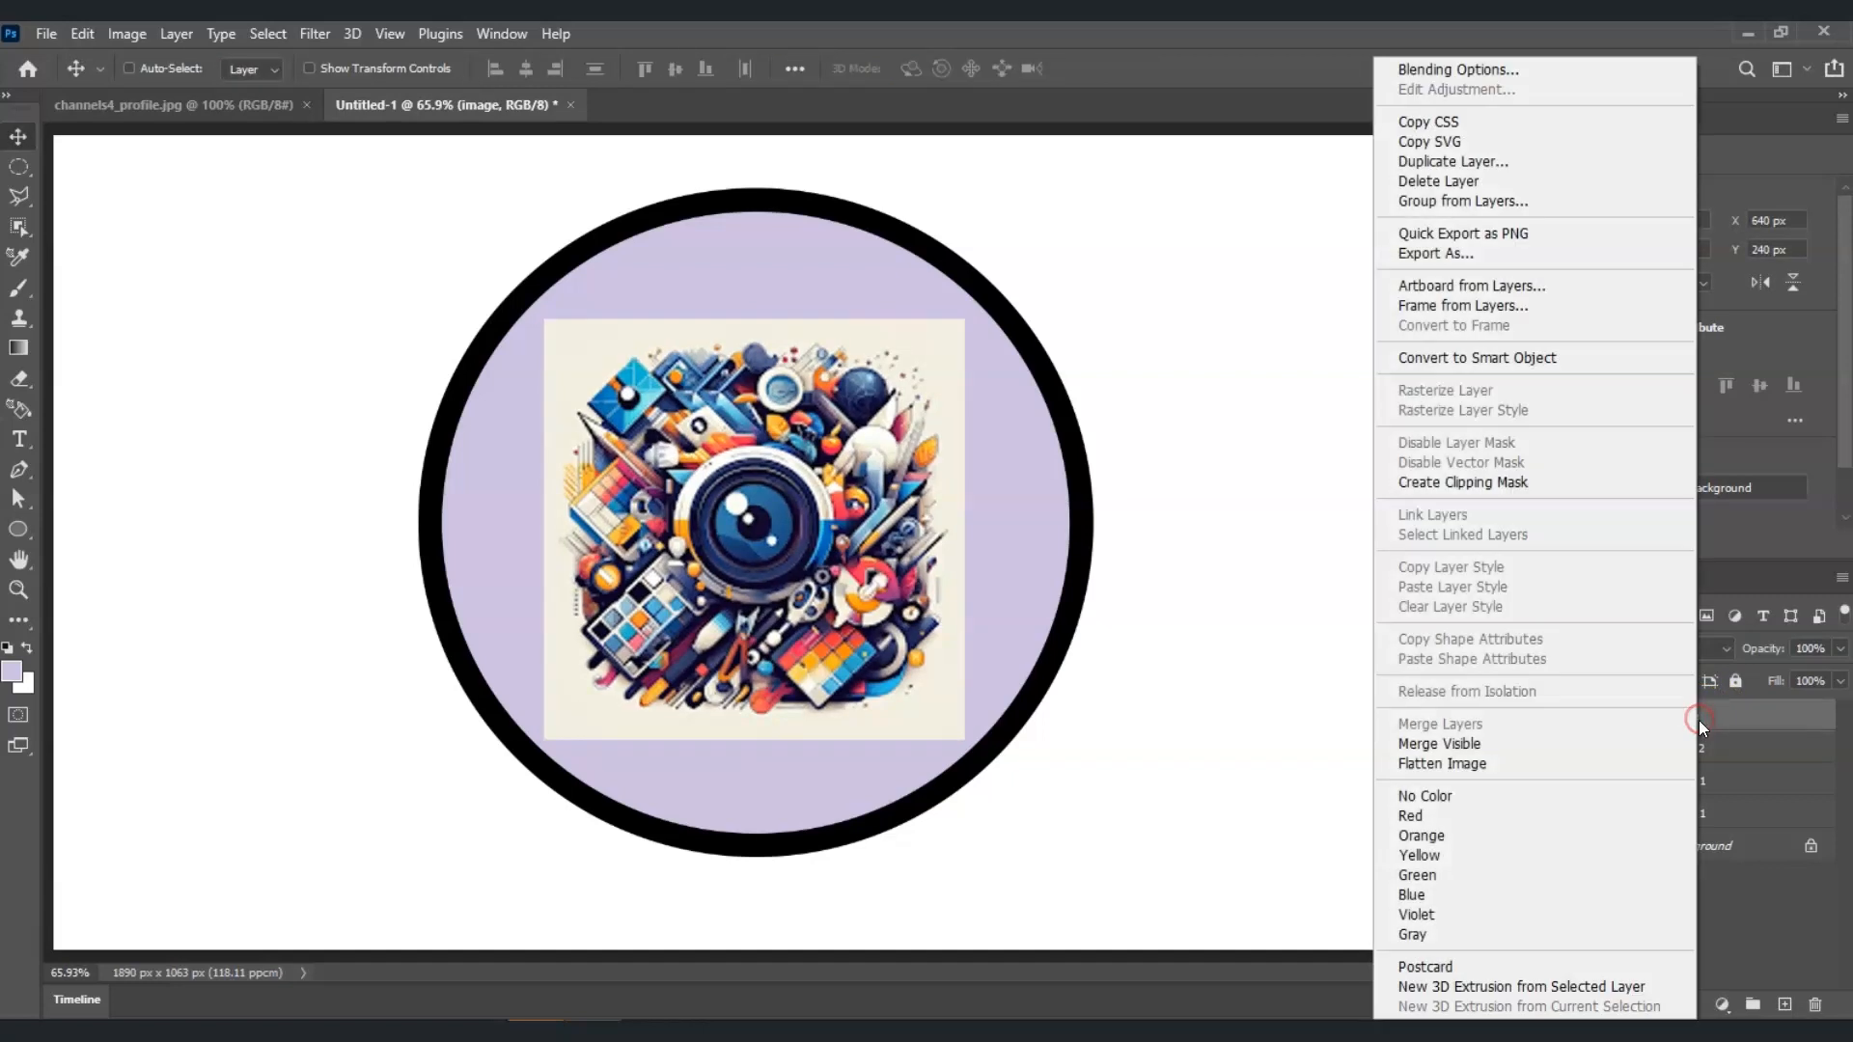
left_click(1463, 483)
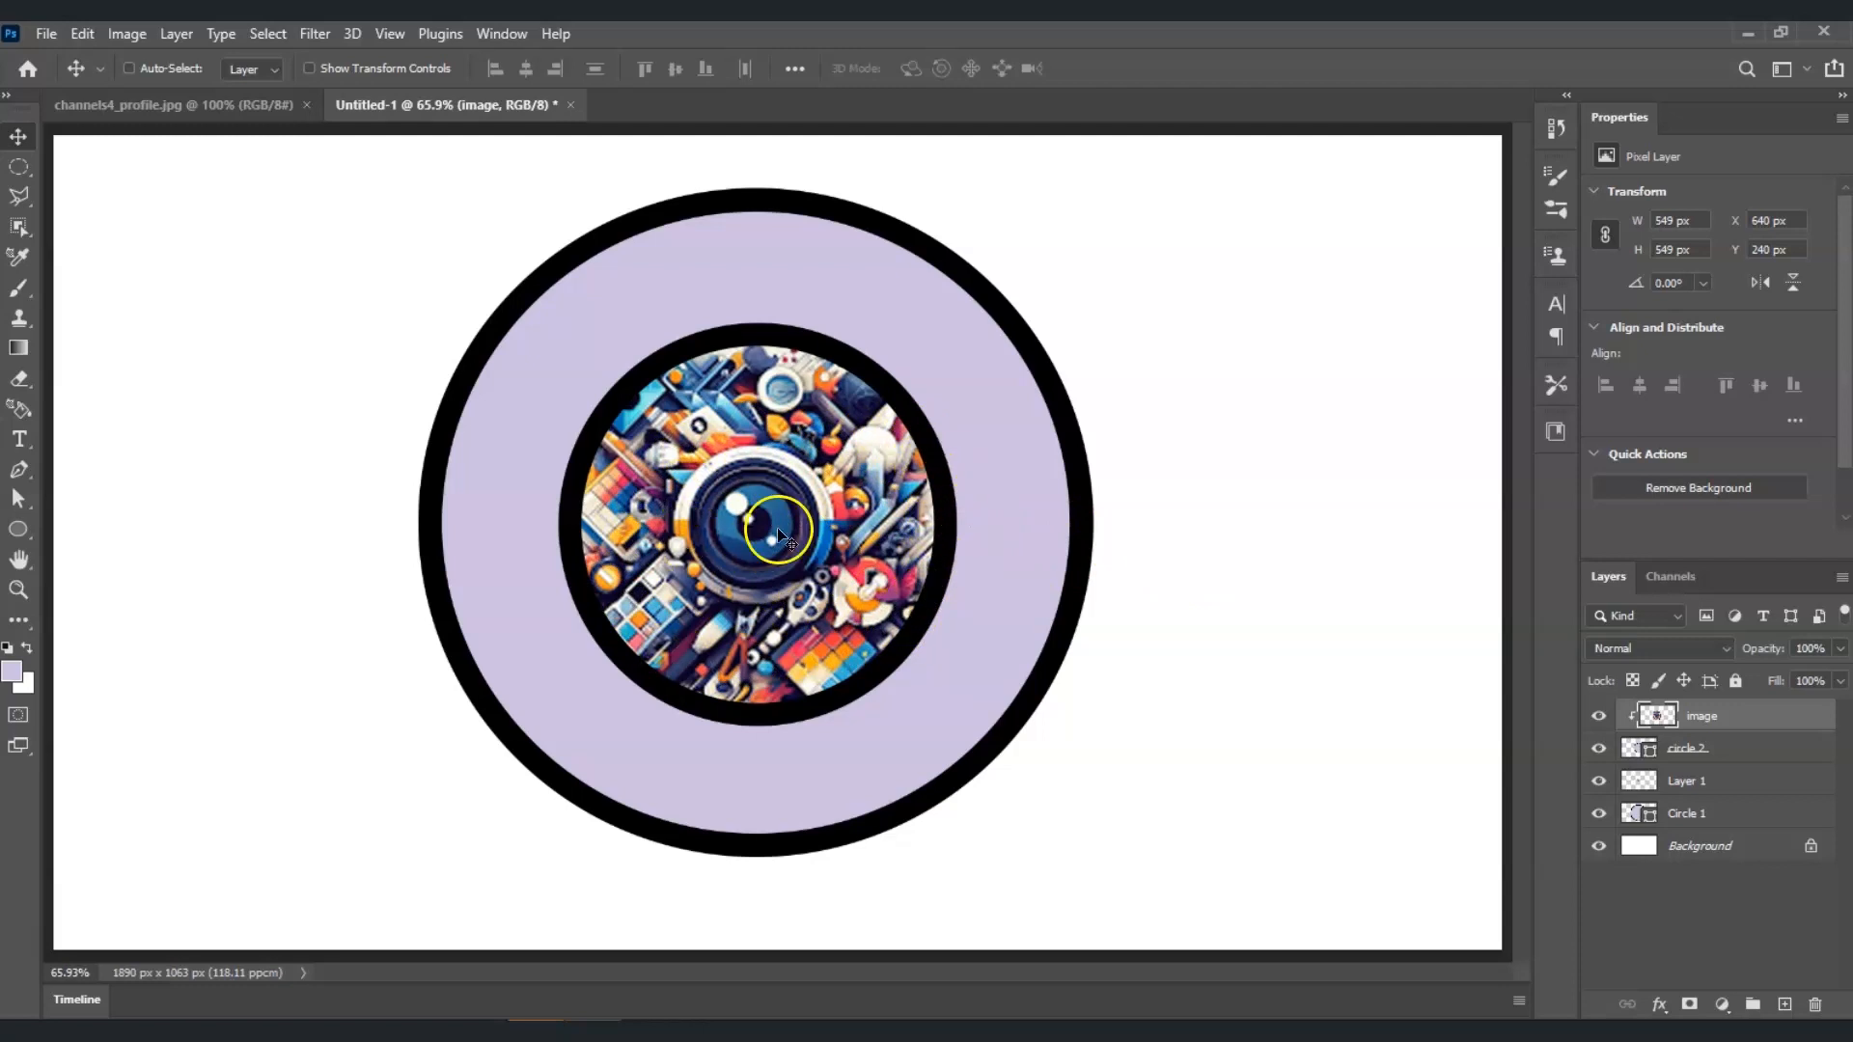
left_click_drag(784, 543, 787, 539)
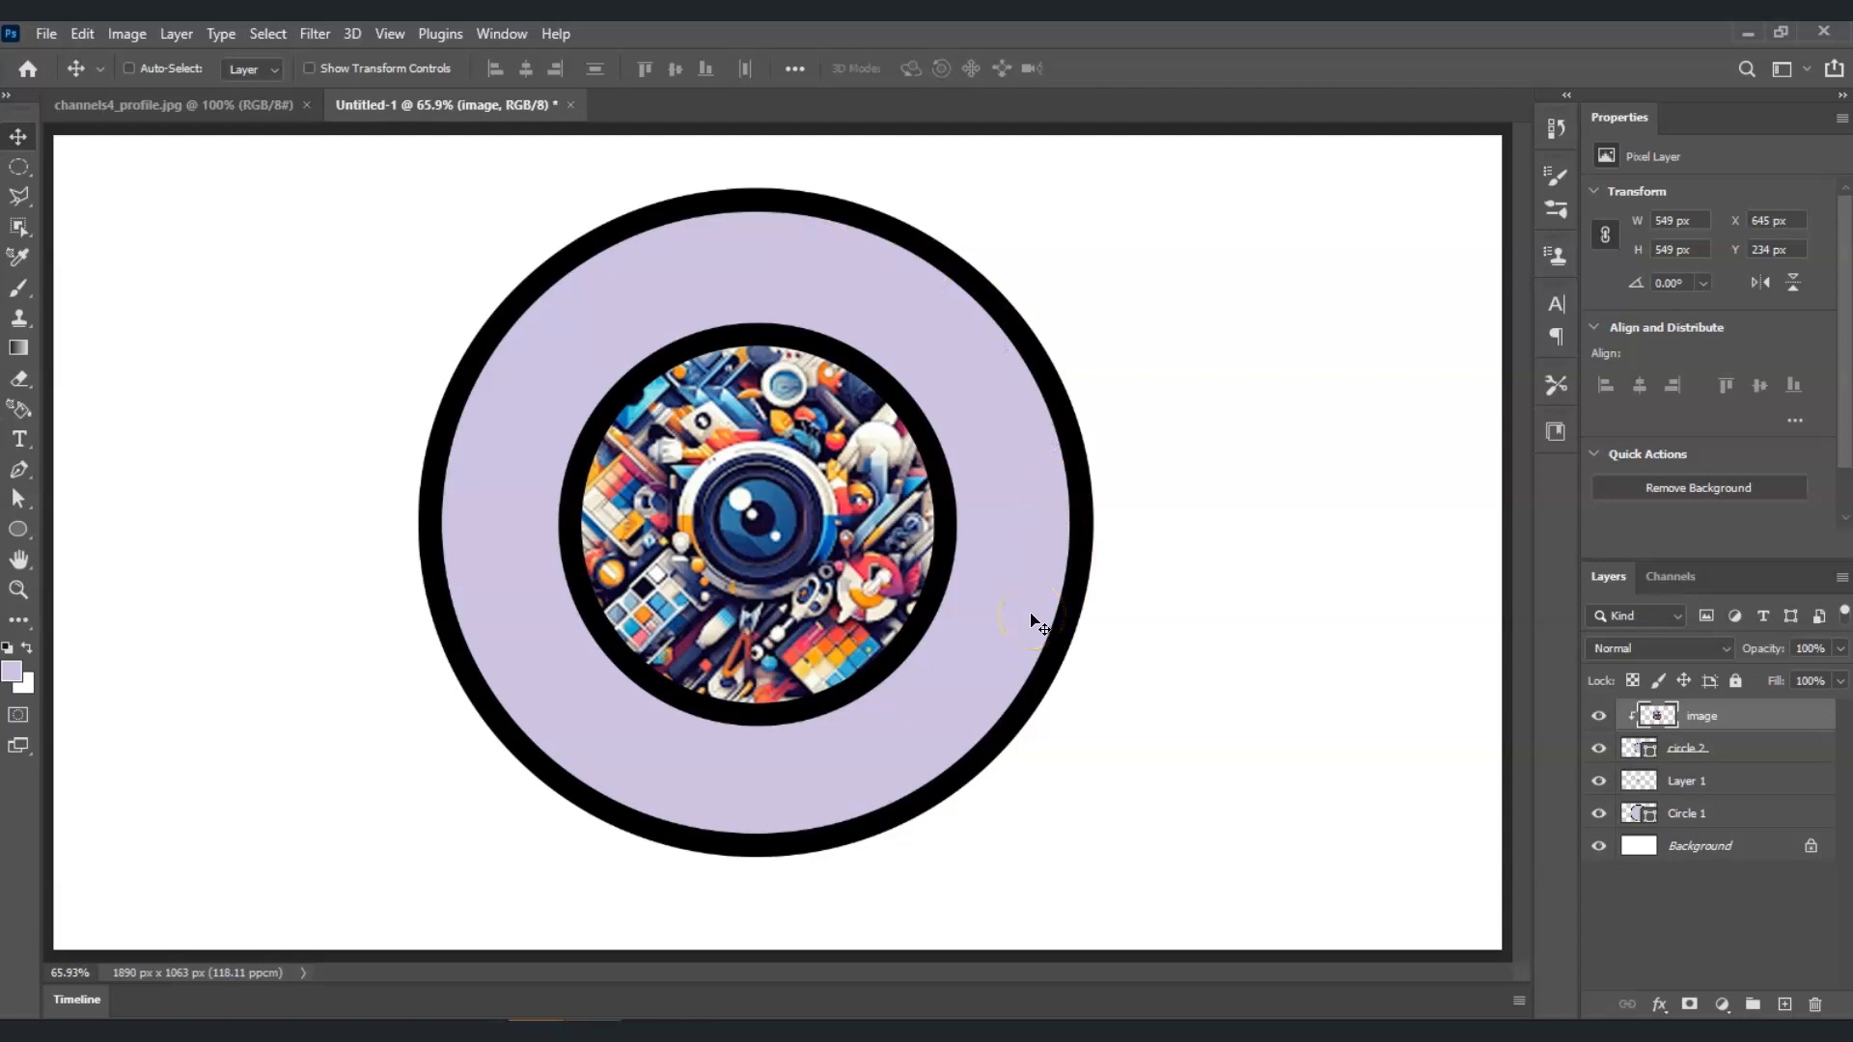
Step: Add a new layer directly above Circle 1 and name it "Gradient"
left_click(1711, 822)
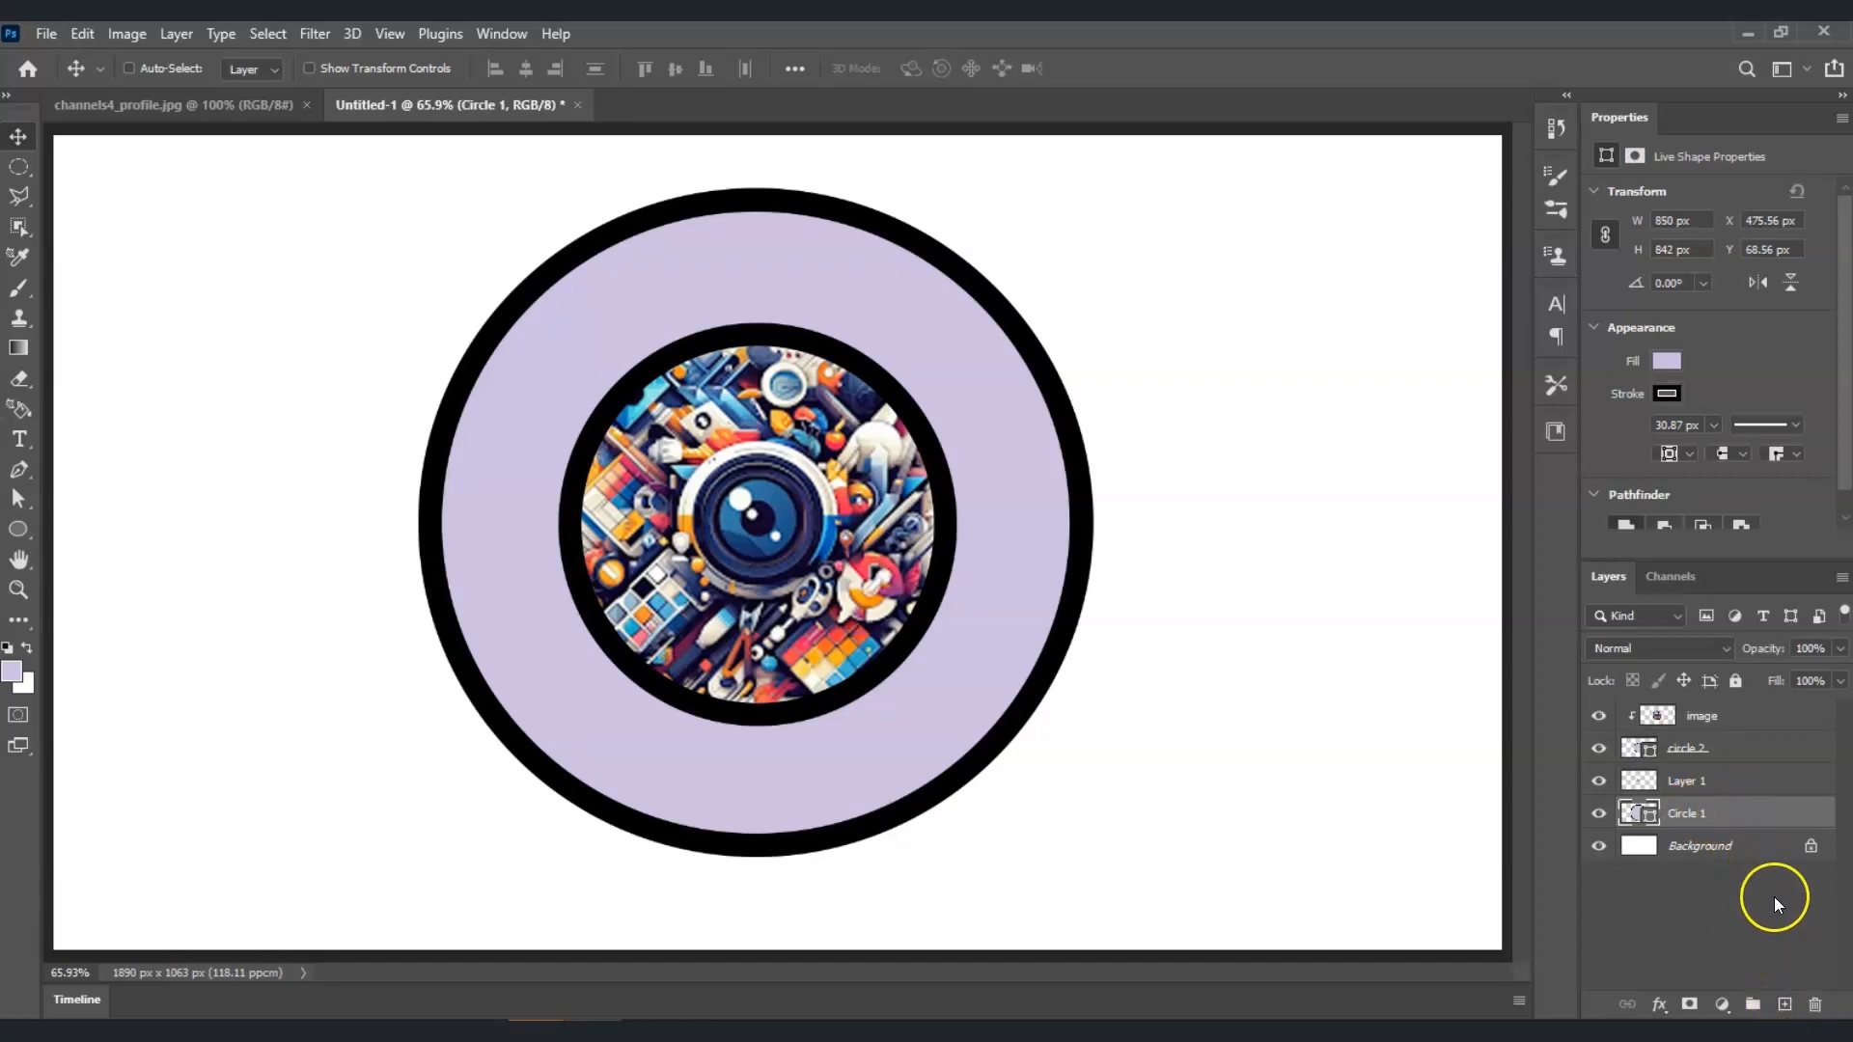
left_click(1784, 1005)
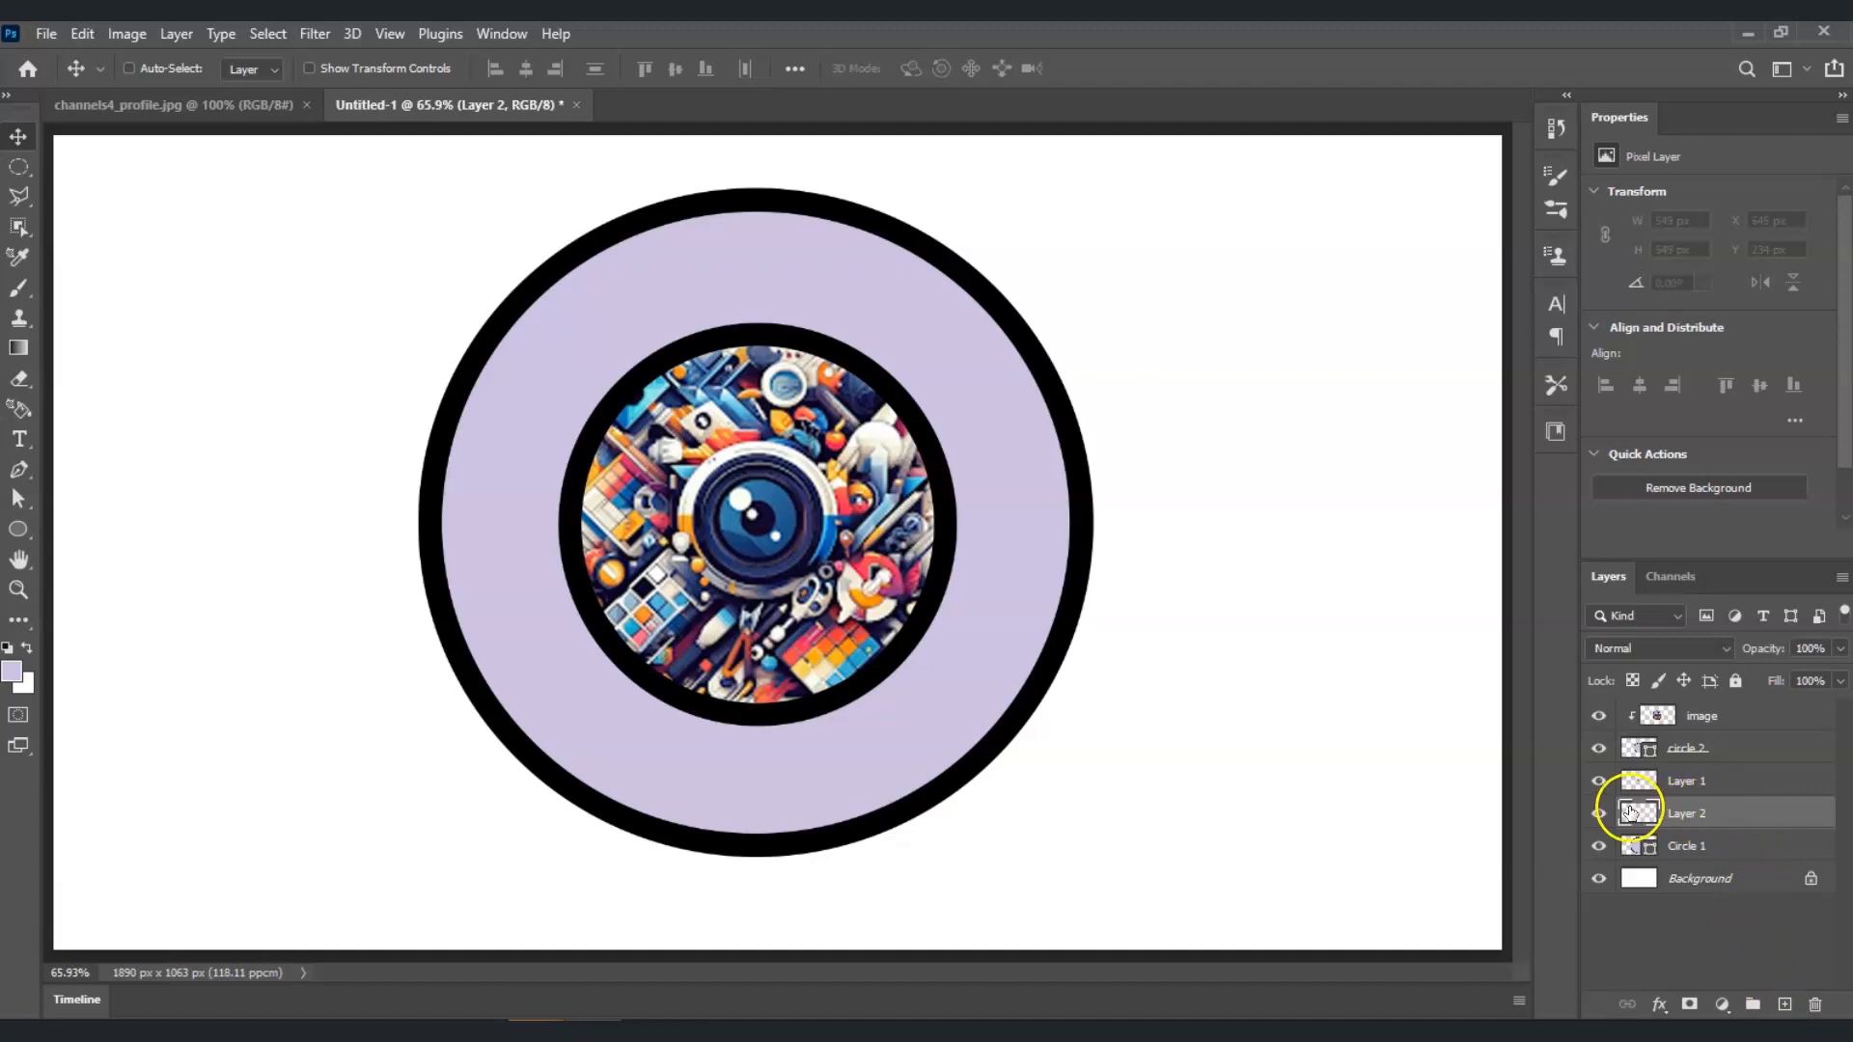
right_click(1710, 813)
left_click(1745, 933)
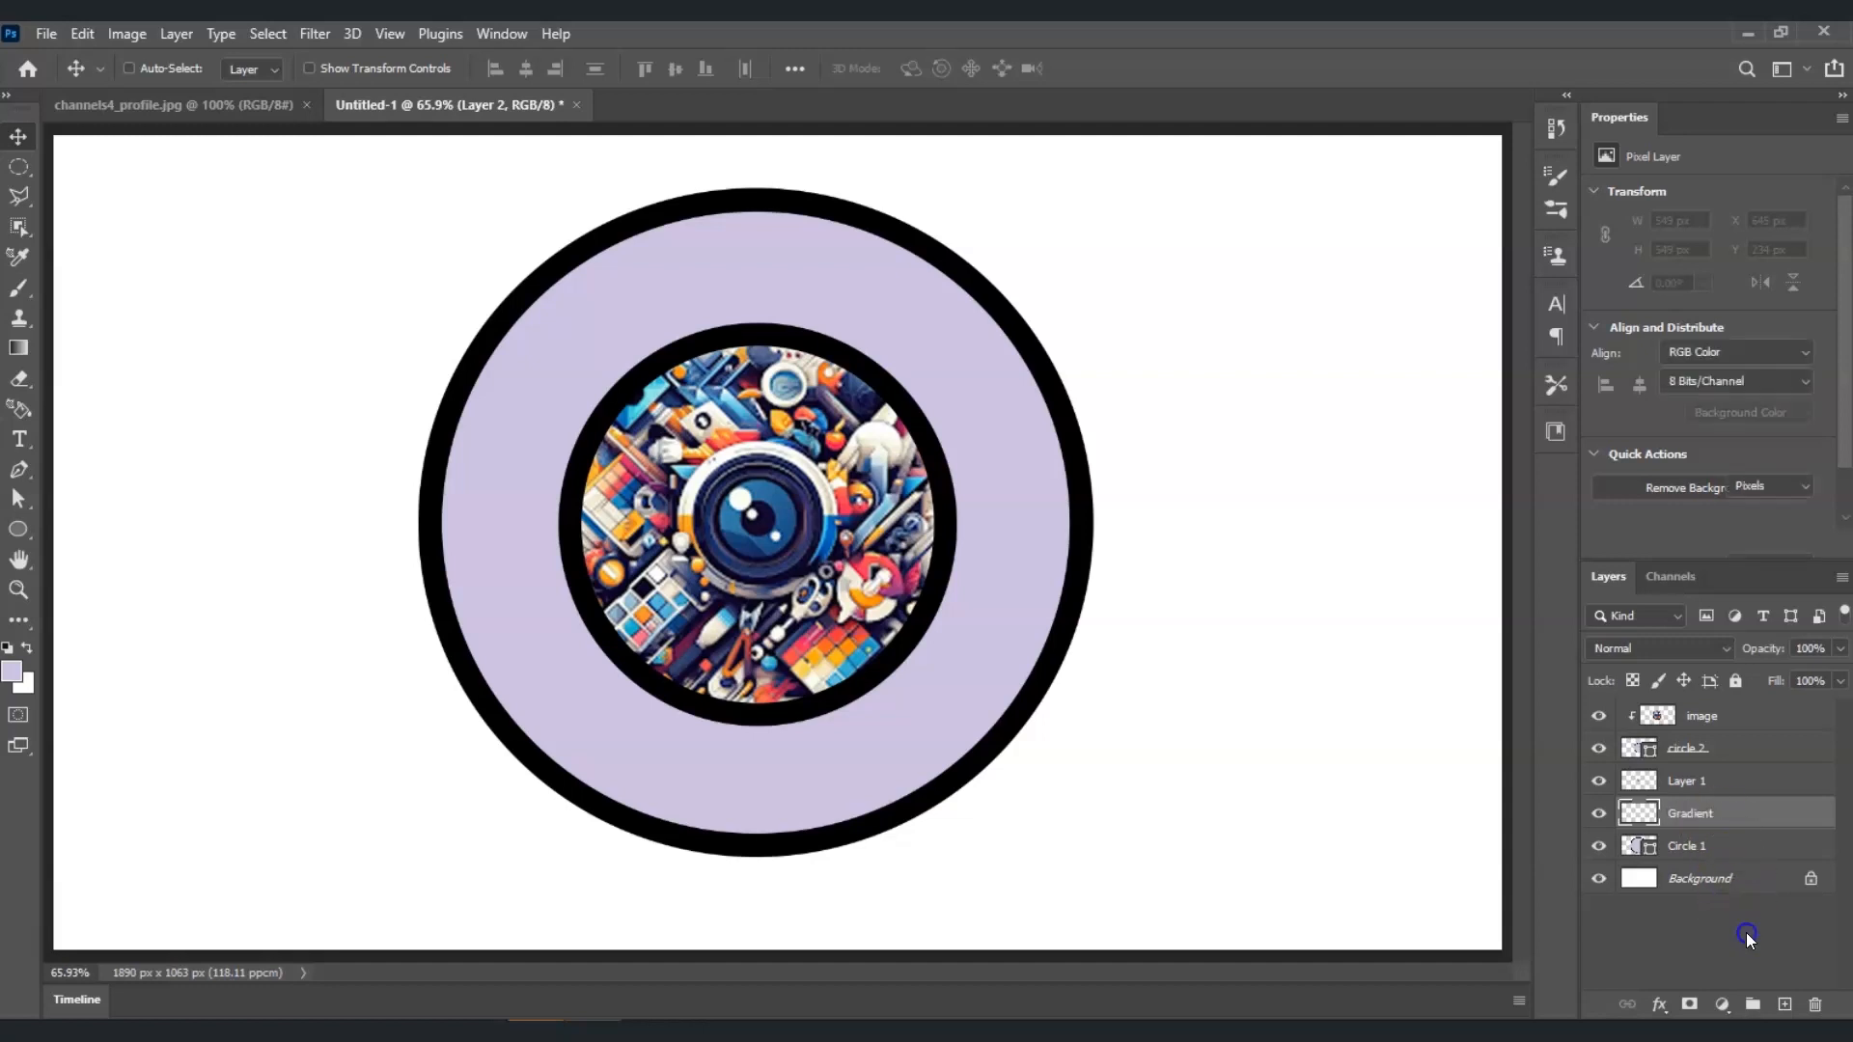
Step: Select the Gradient layer, open the Gradient tool's colour settings and make the stop at location 0% light blue, 78bde0
left_click(1735, 816)
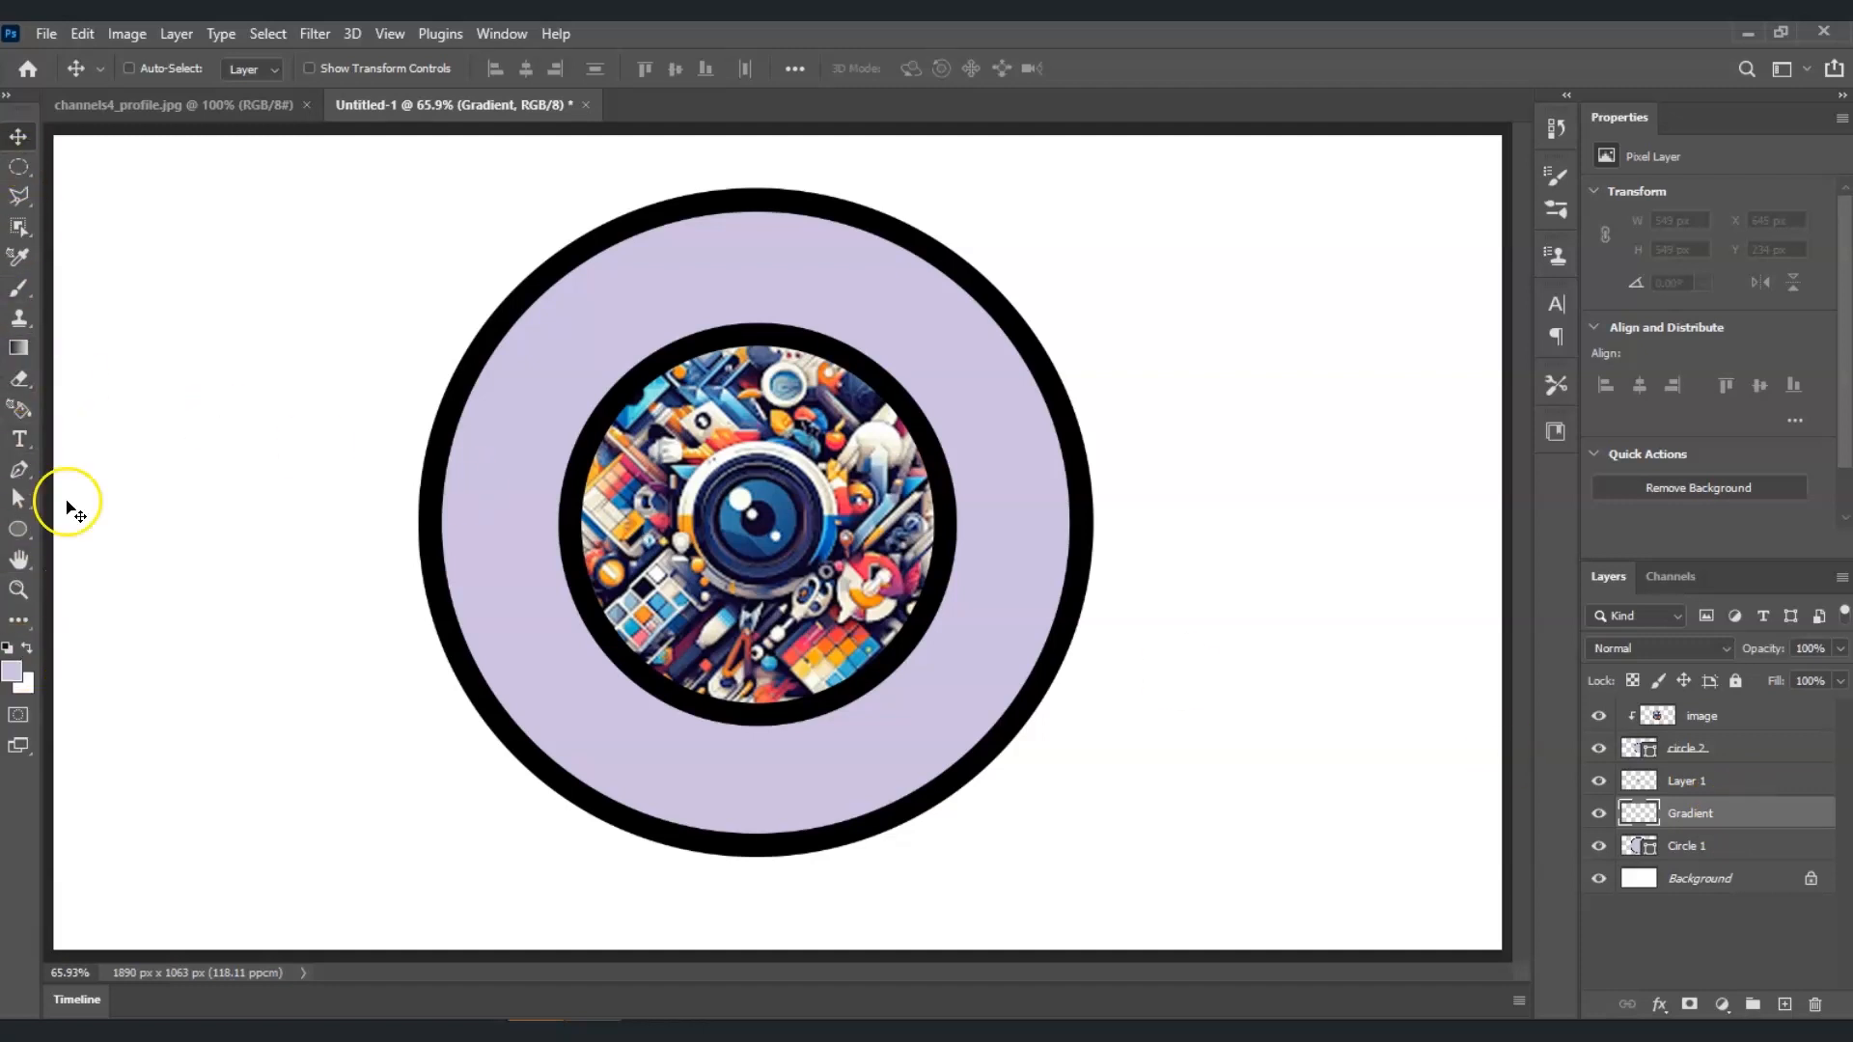
left_click(20, 353)
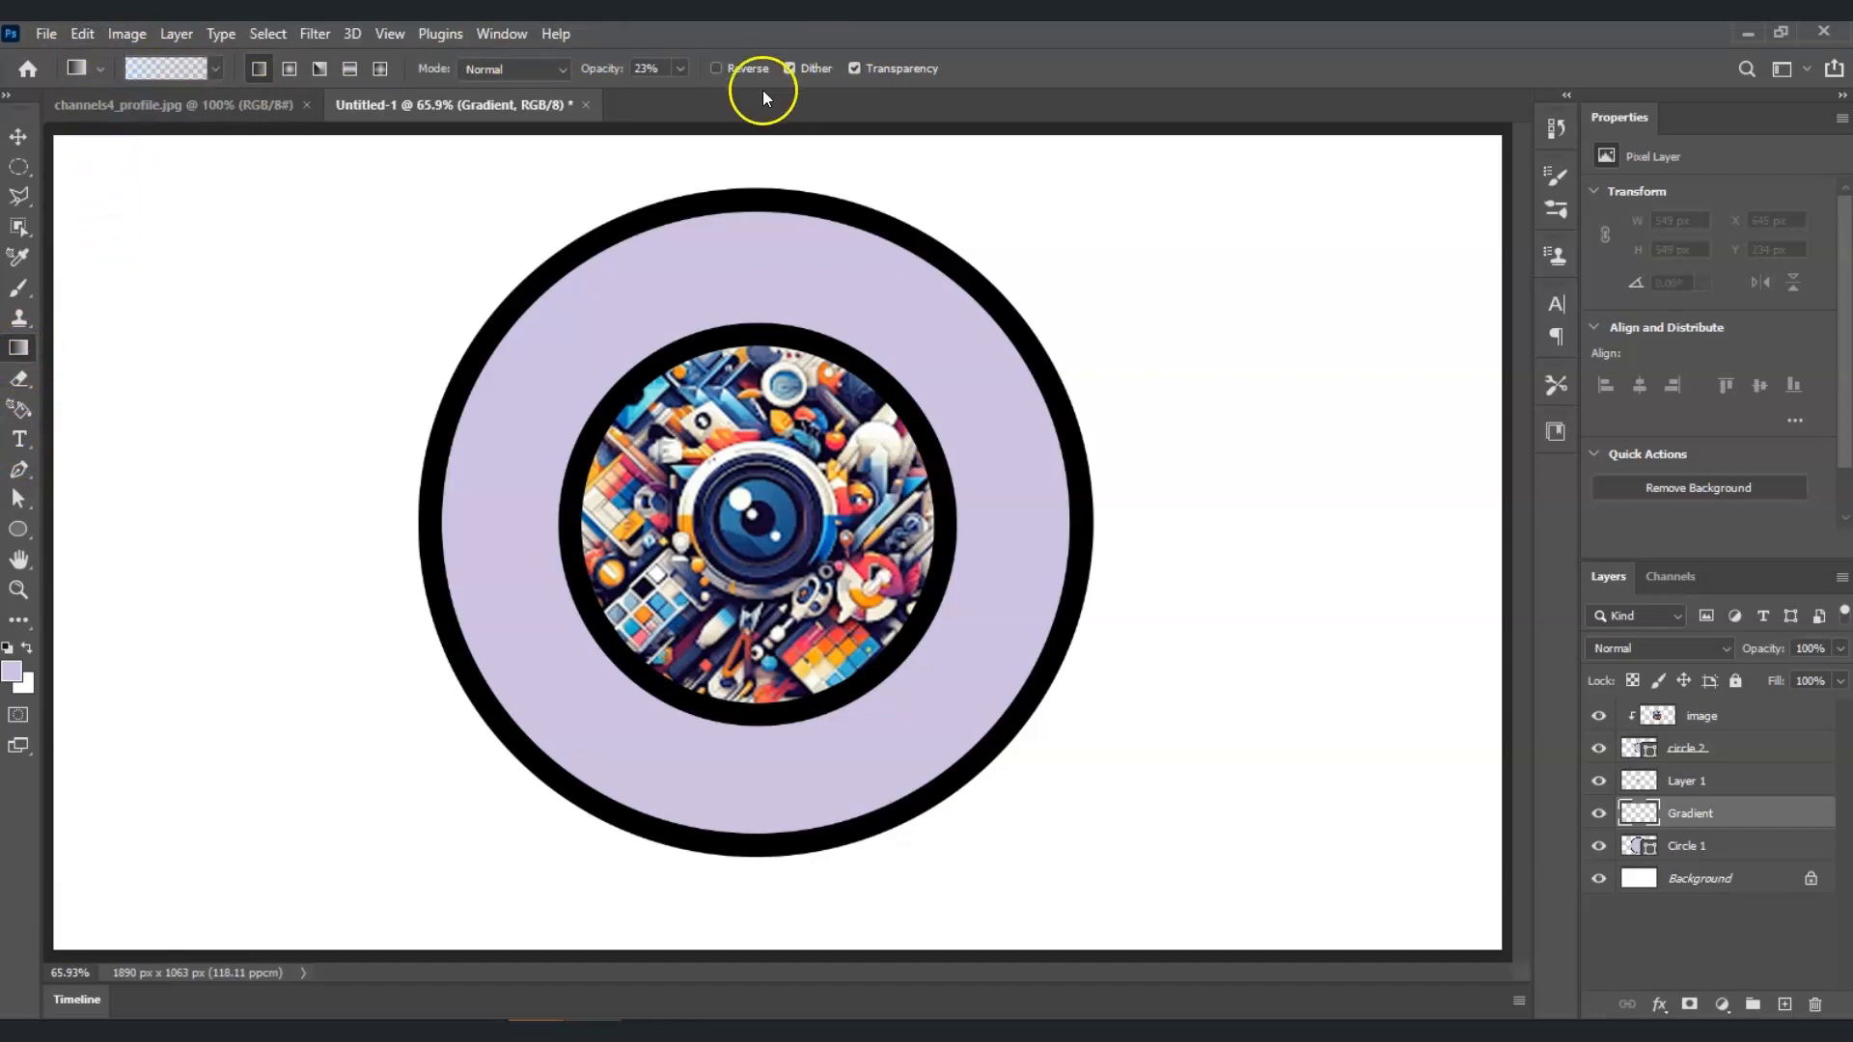
left_click(170, 66)
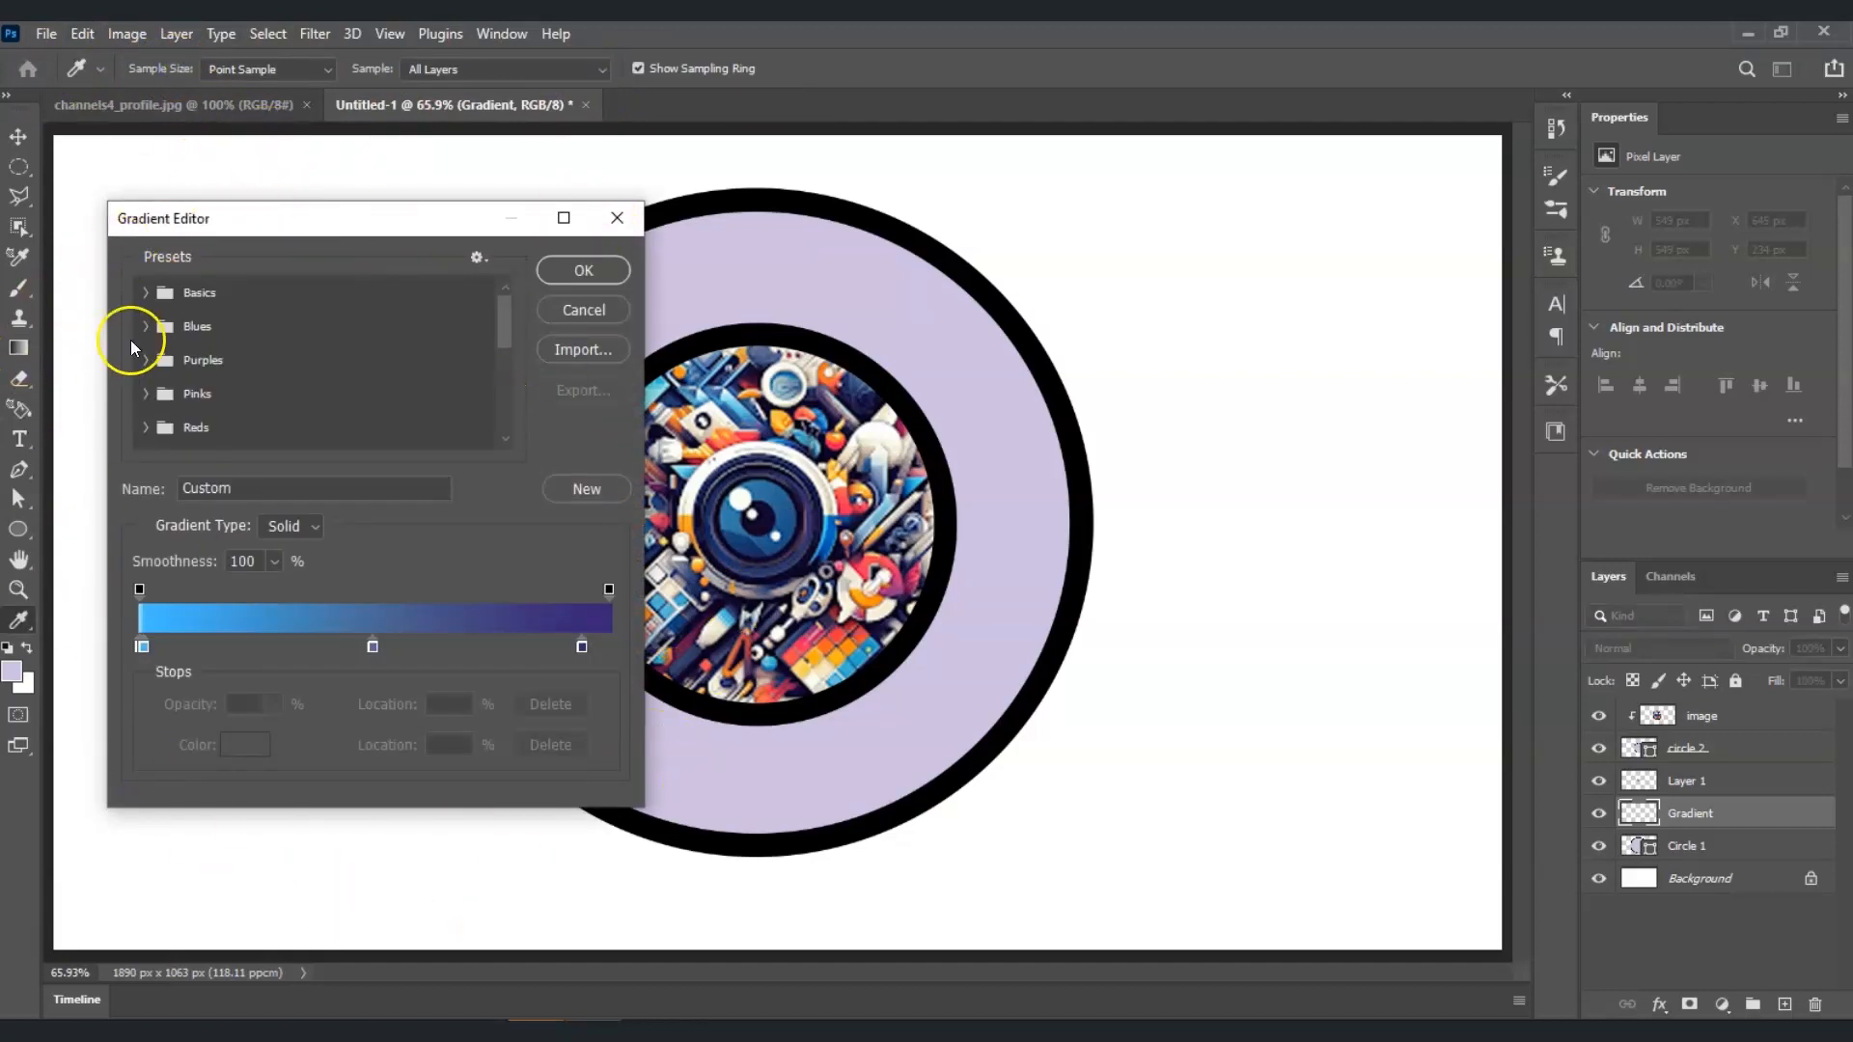
left_click(170, 647)
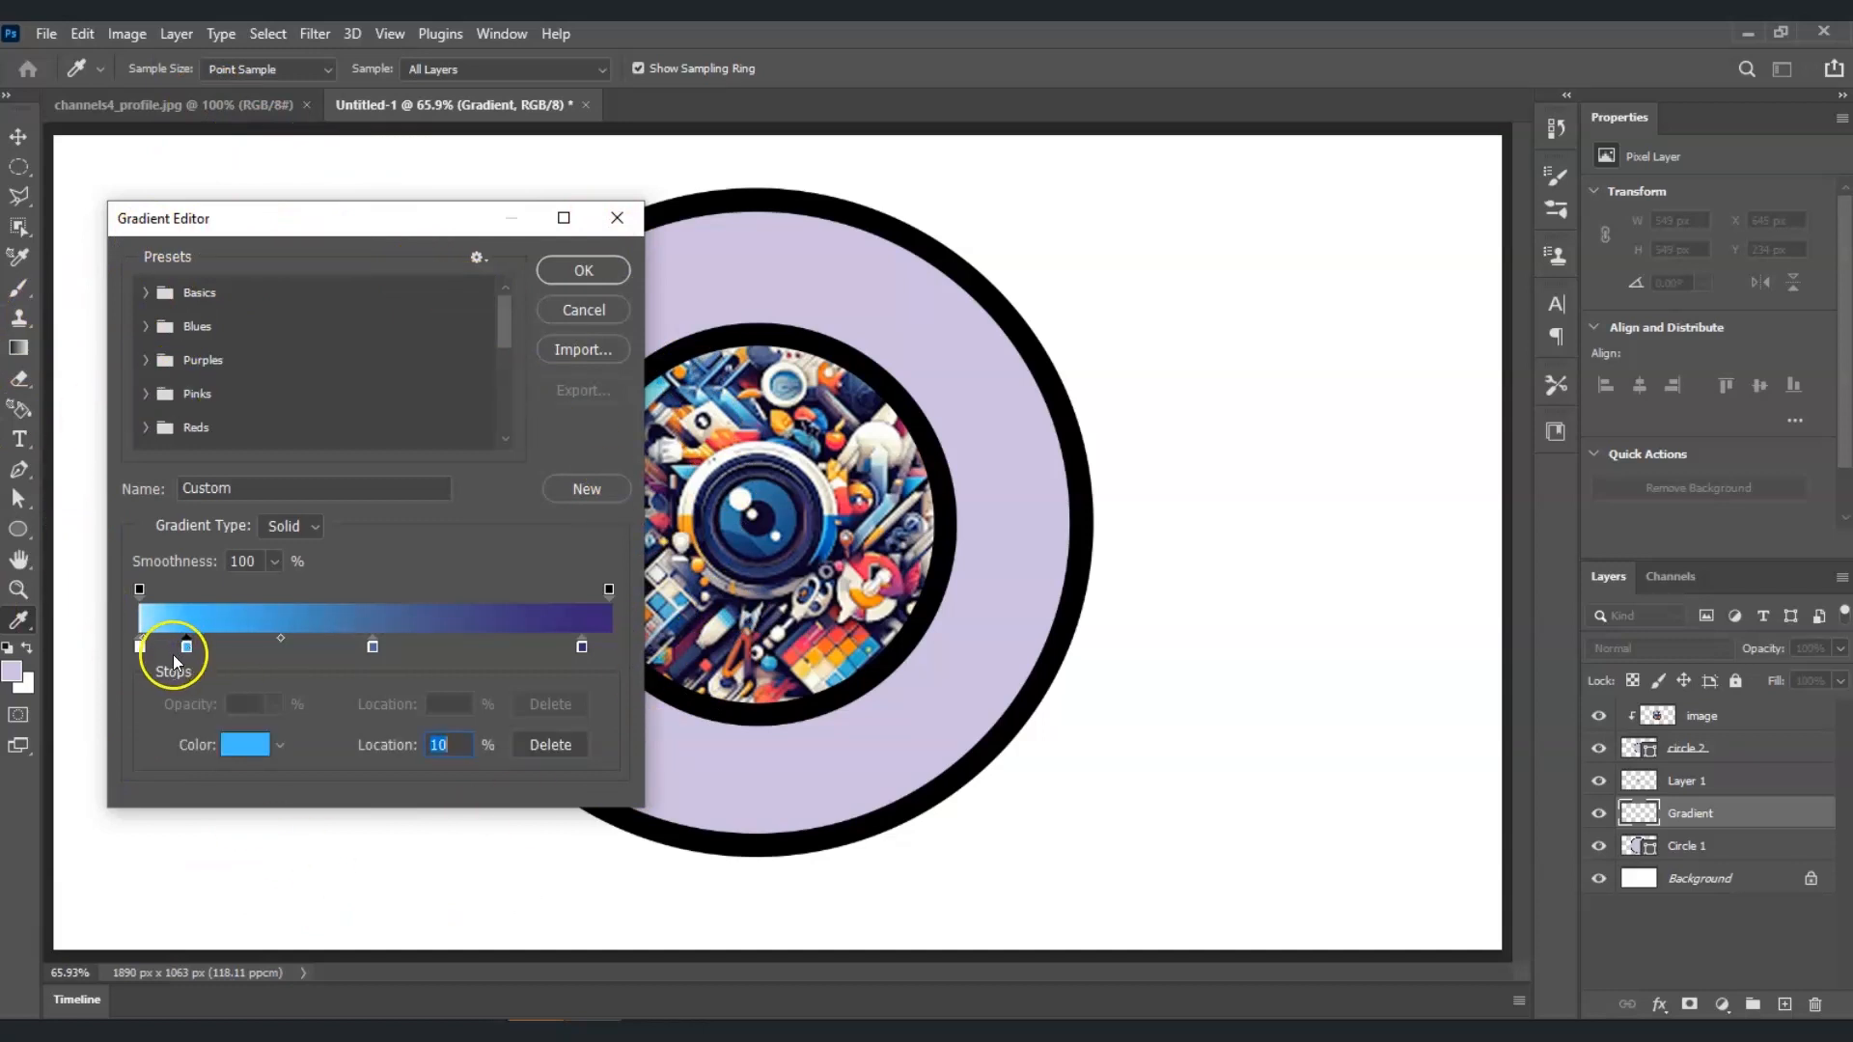
left_click(146, 651)
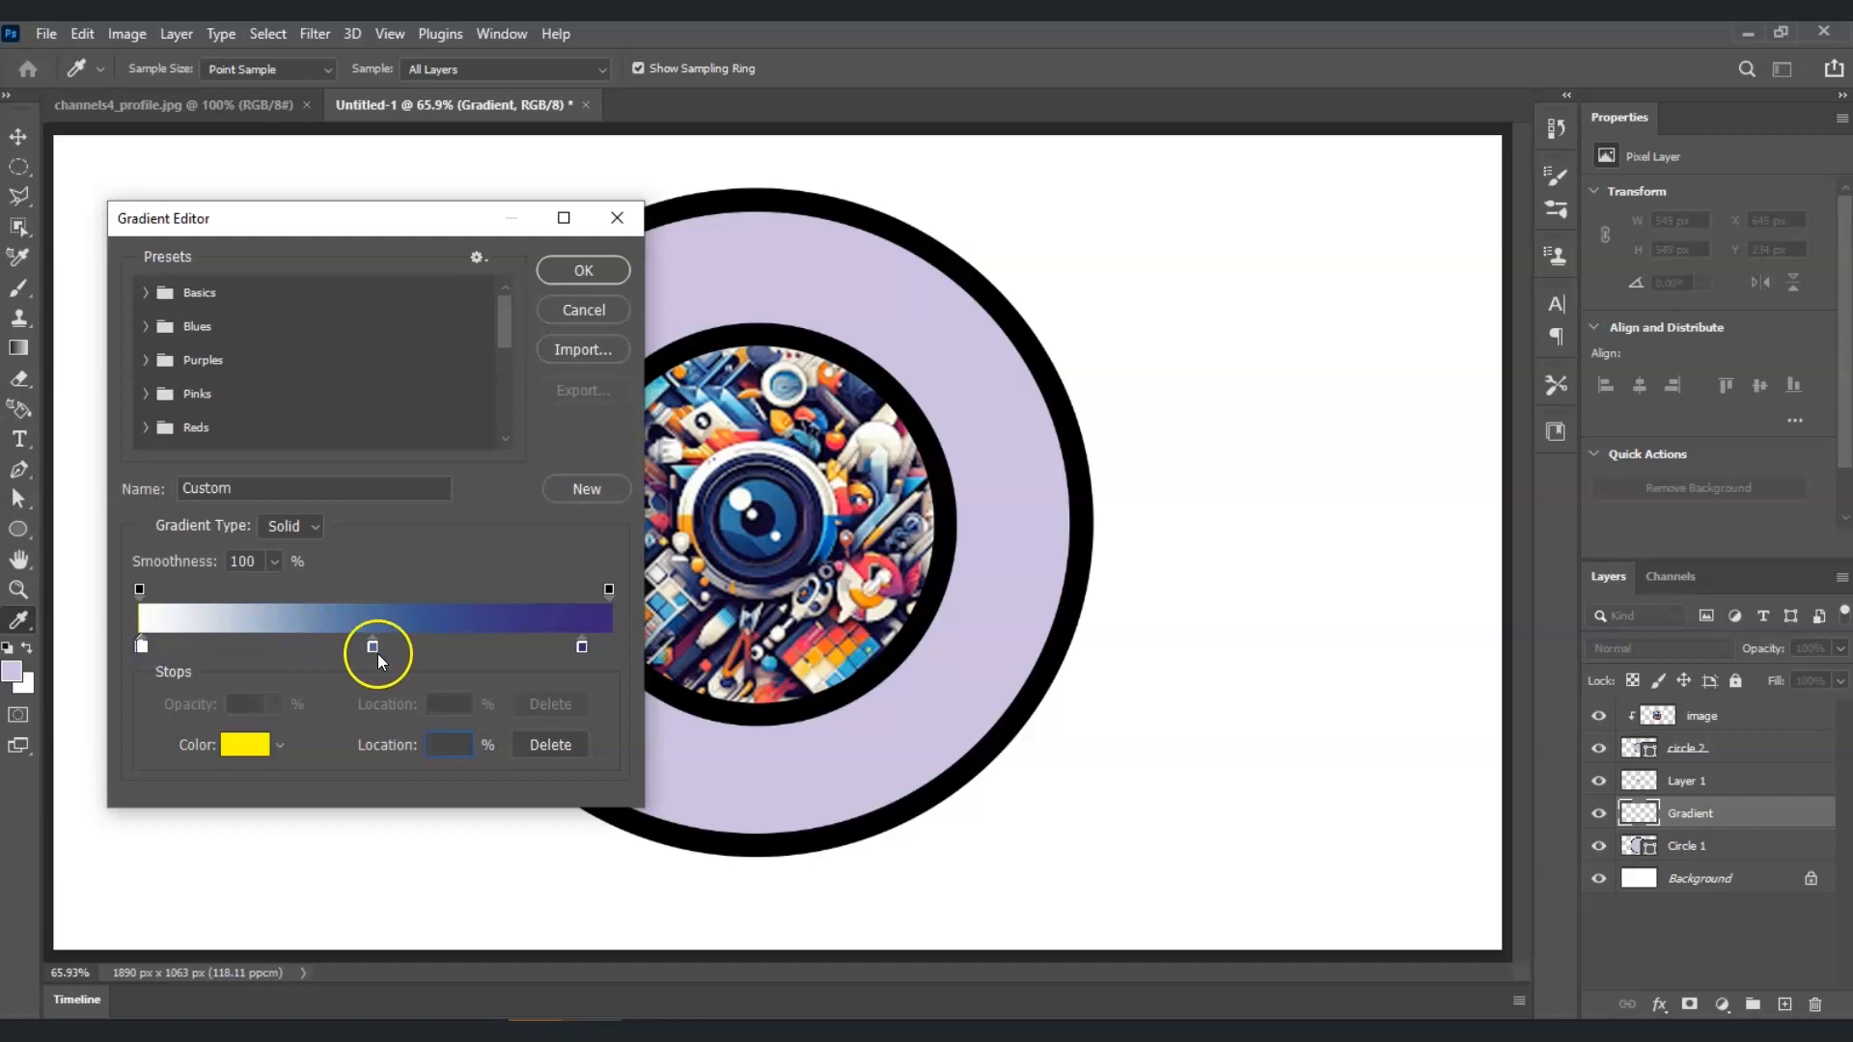
left_click(149, 648)
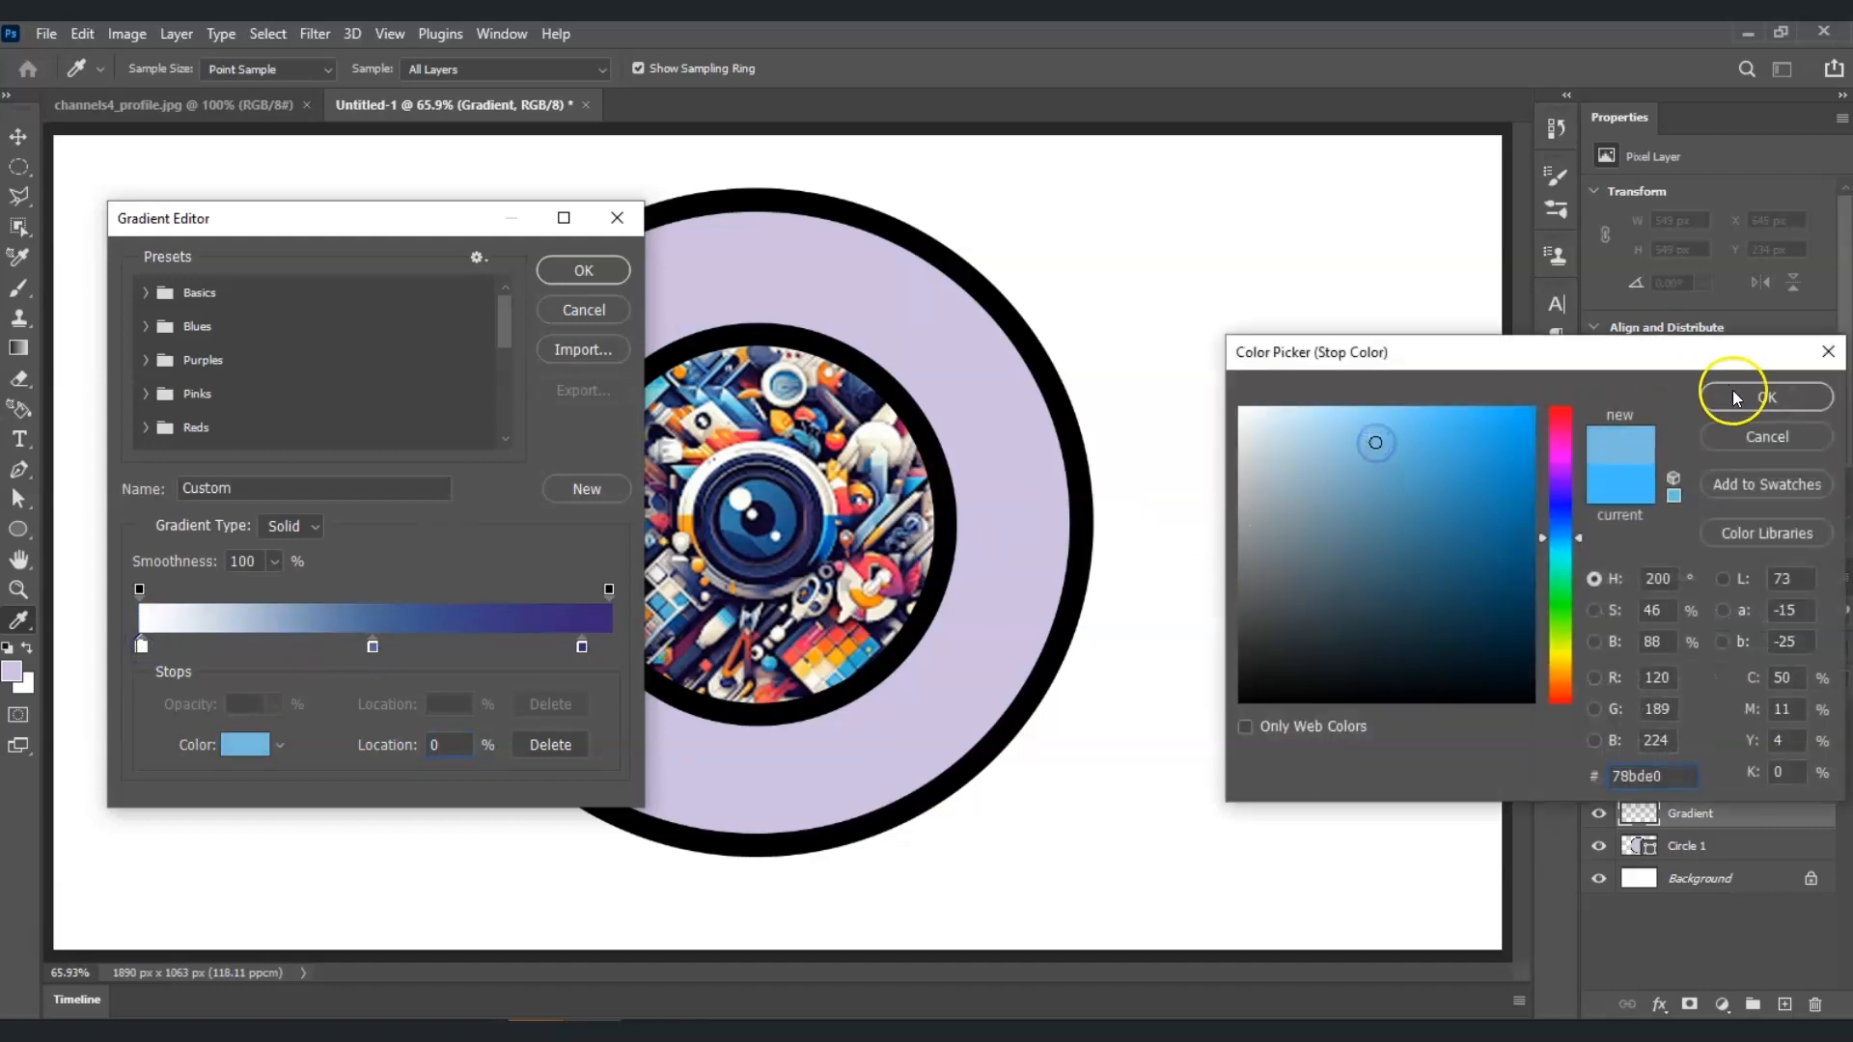
left_click(1700, 391)
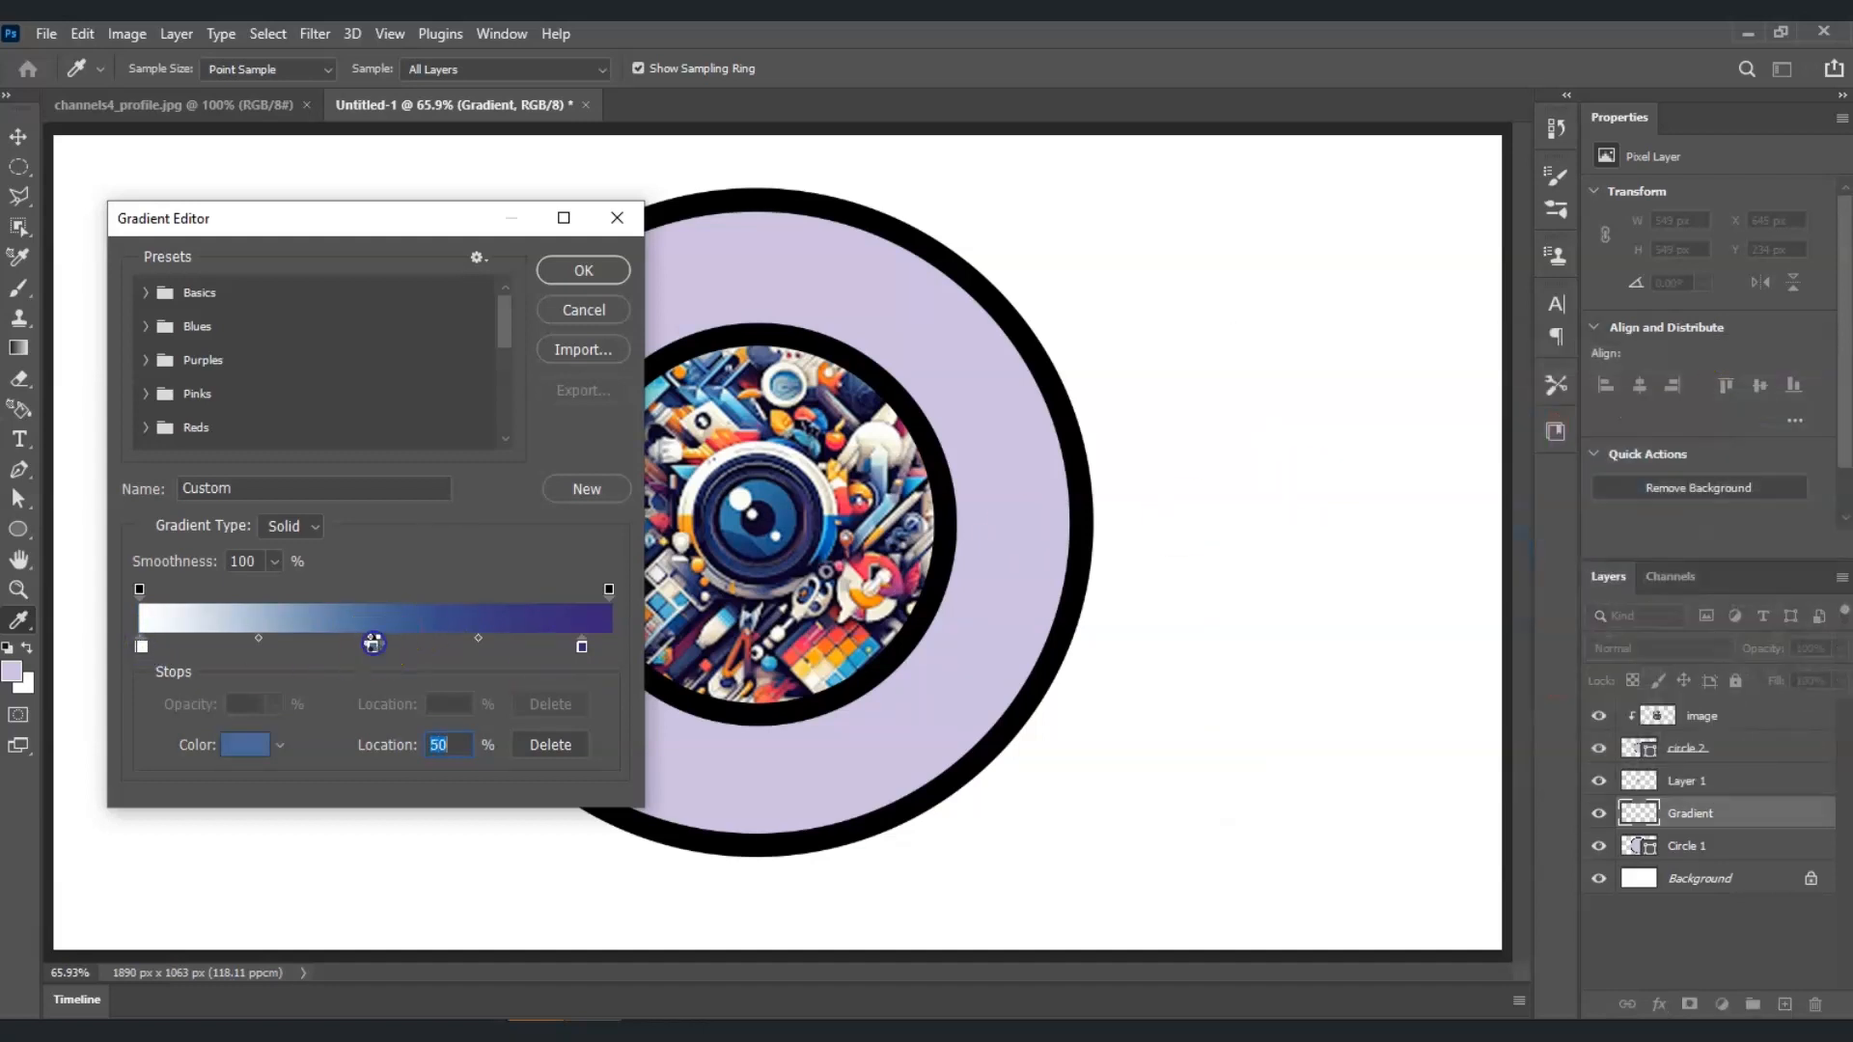
Step: Lighten the blue of the gradient's middle stop at 50% and the purple of its stop at 94%, and accept the gradient
double_click(373, 646)
key("Return")
double_click(582, 647)
left_click_drag(1379, 538, 1373, 516)
left_click(1766, 397)
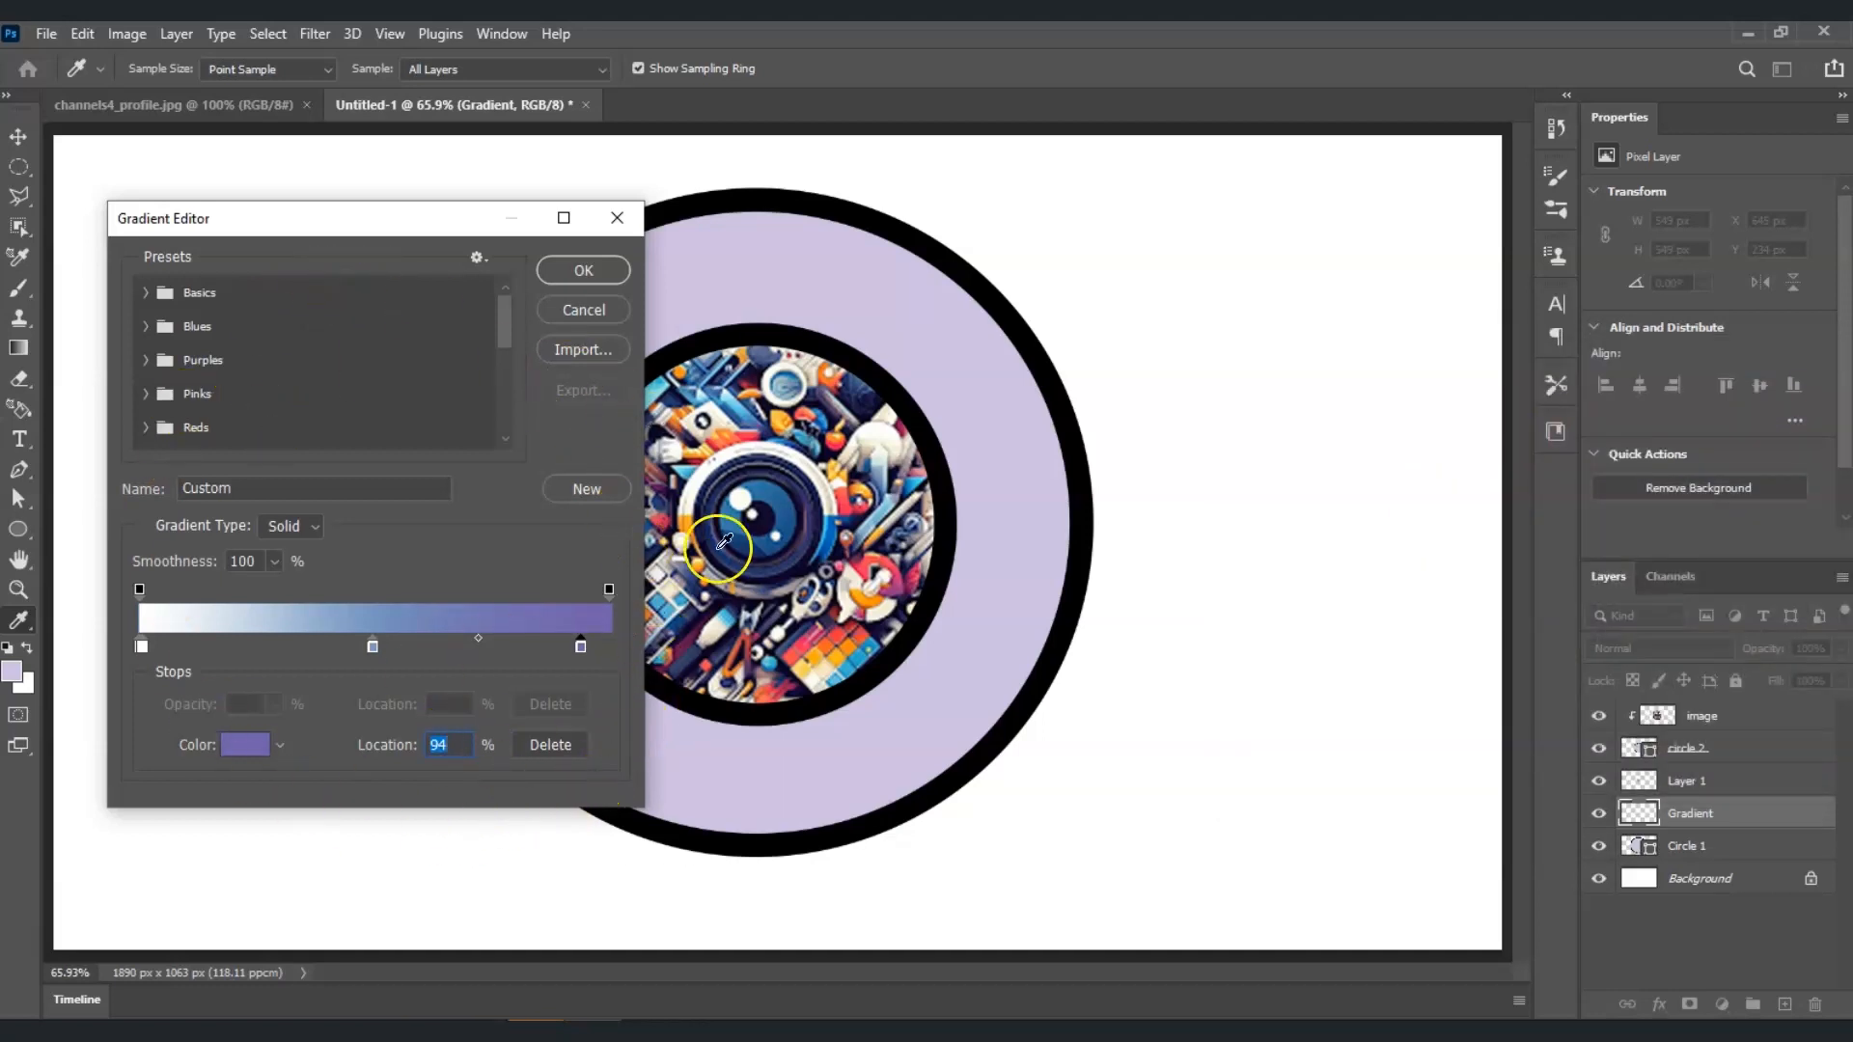
left_click(569, 271)
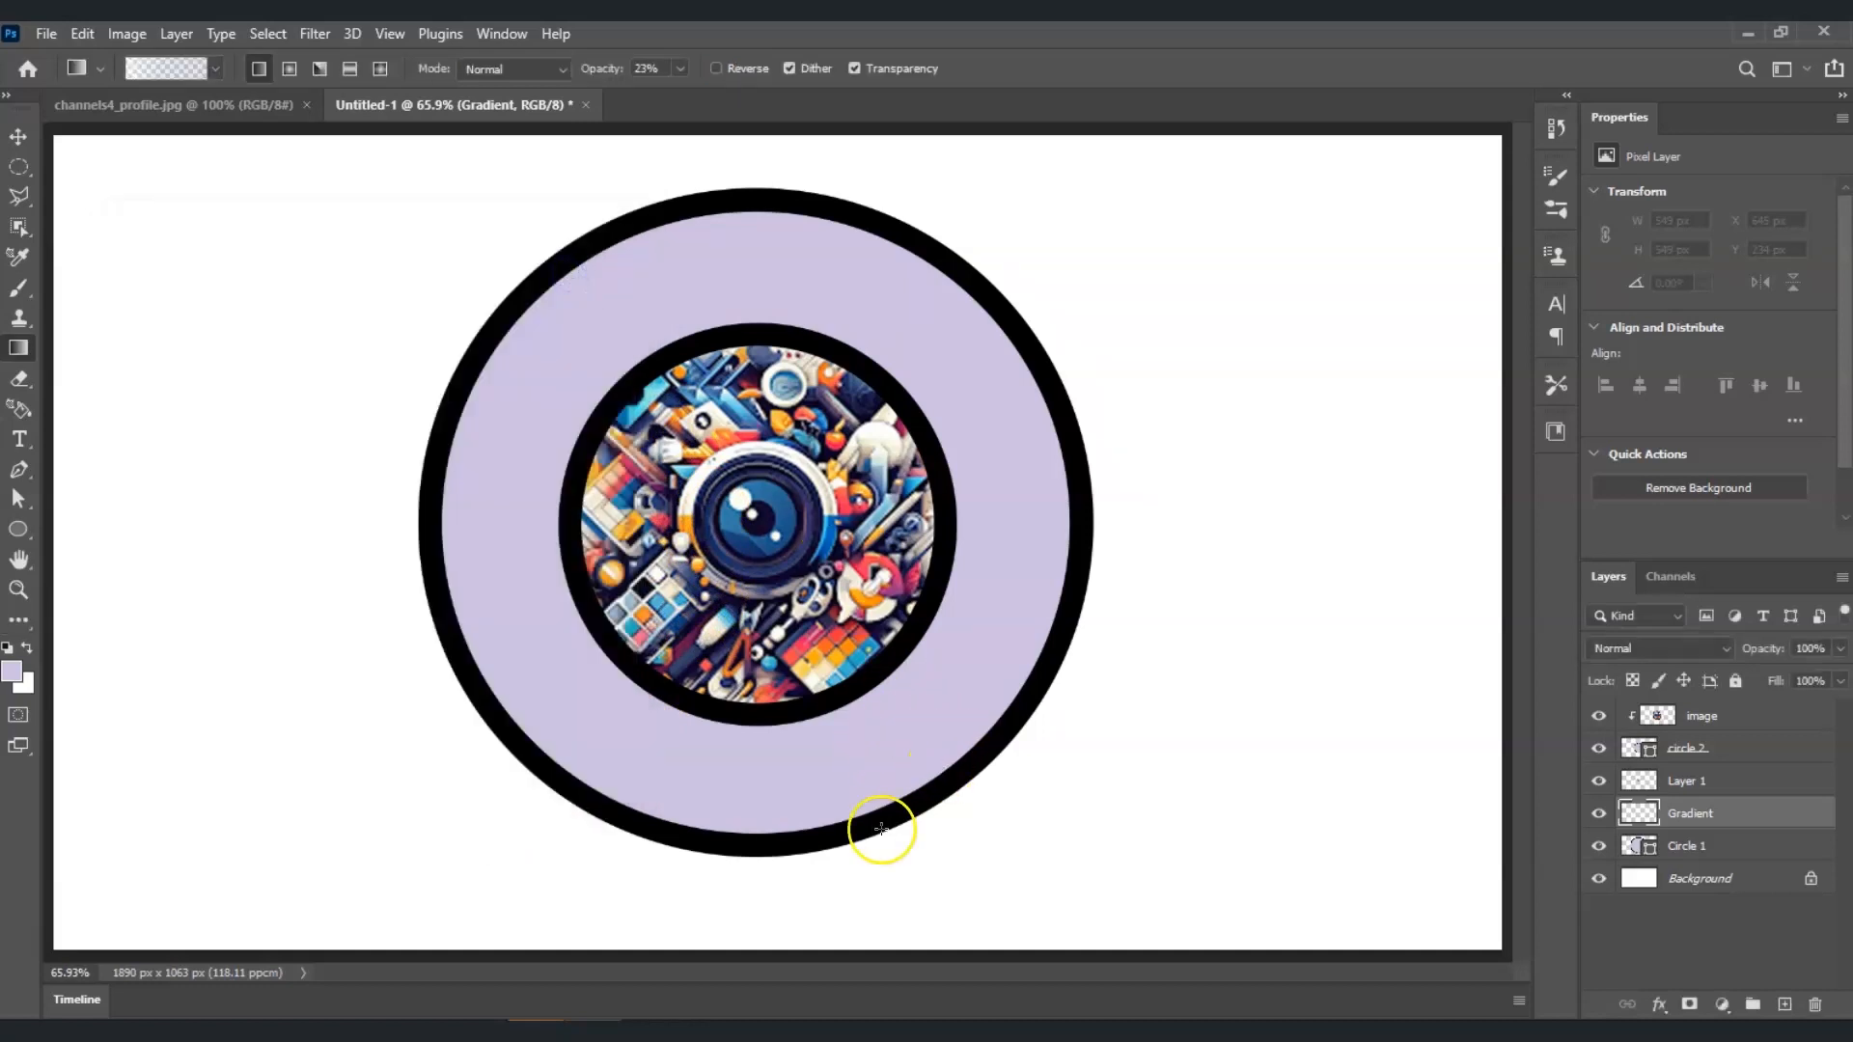
left_click_drag(844, 704, 805, 279)
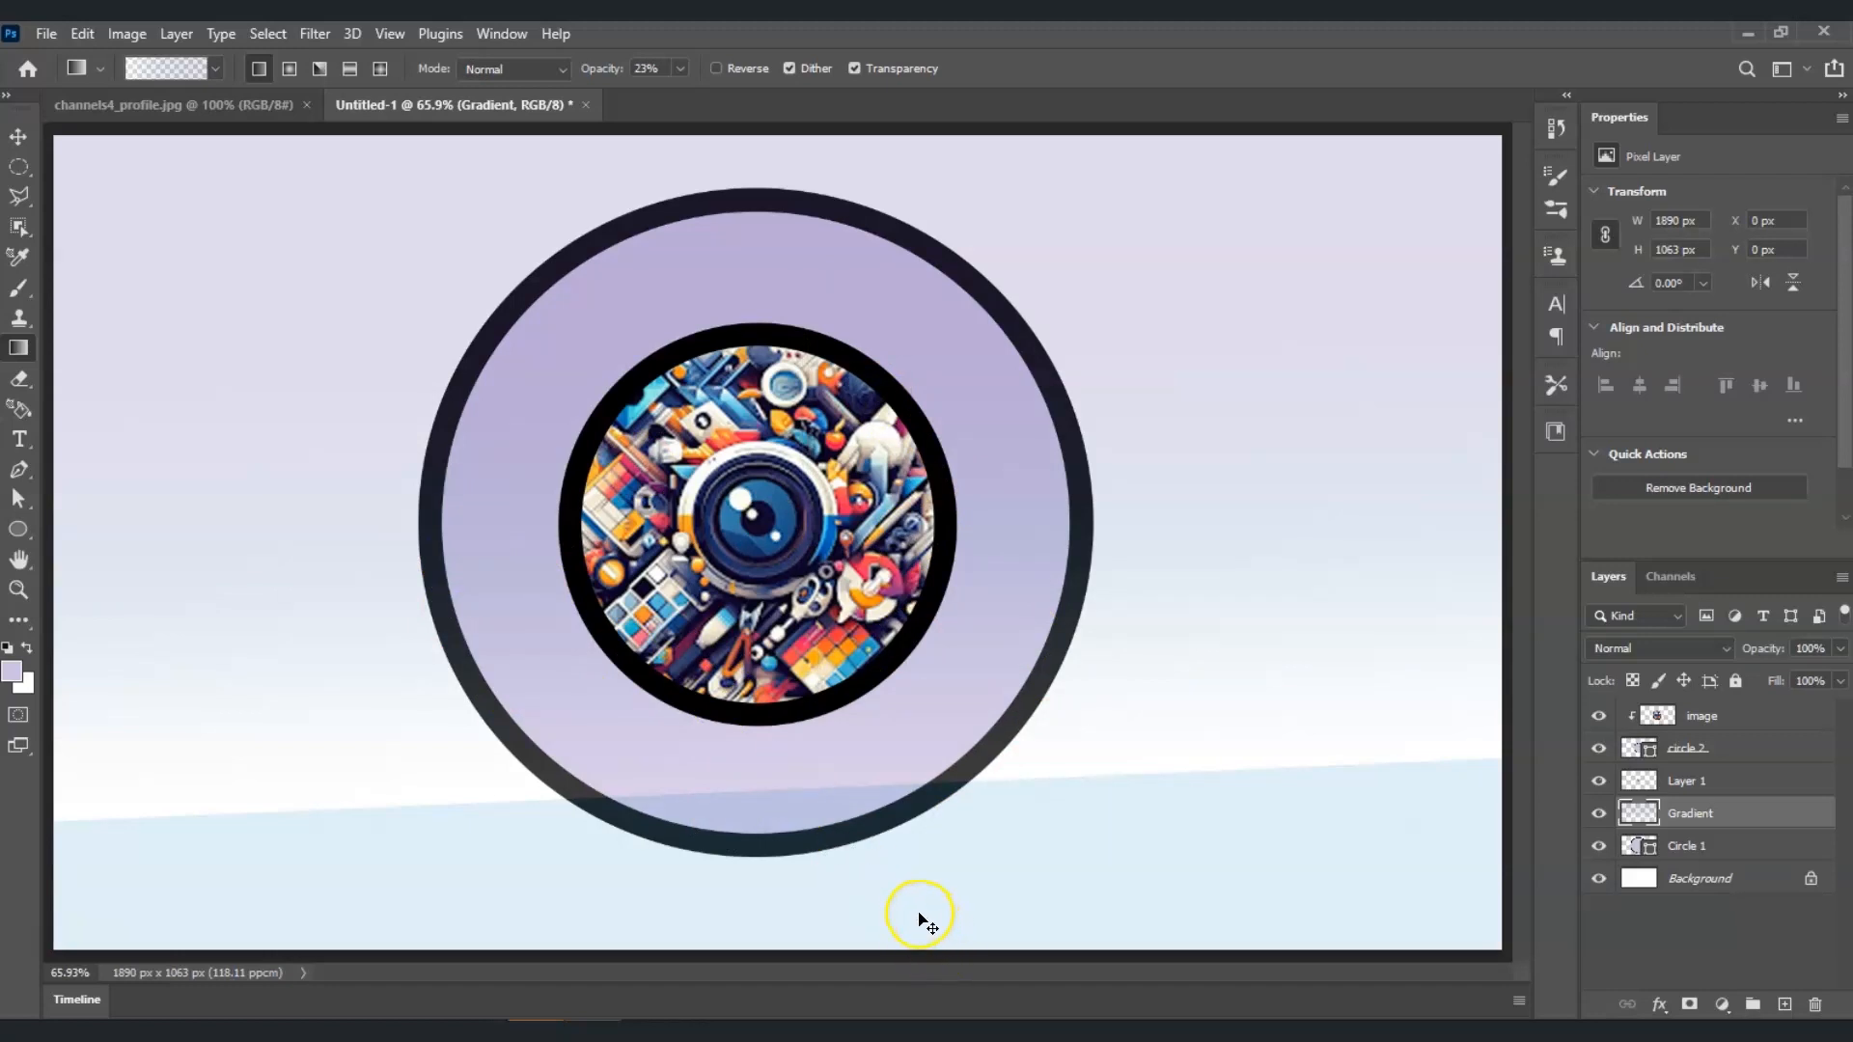
key("ctrl+z")
left_click_drag(941, 926, 914, 338)
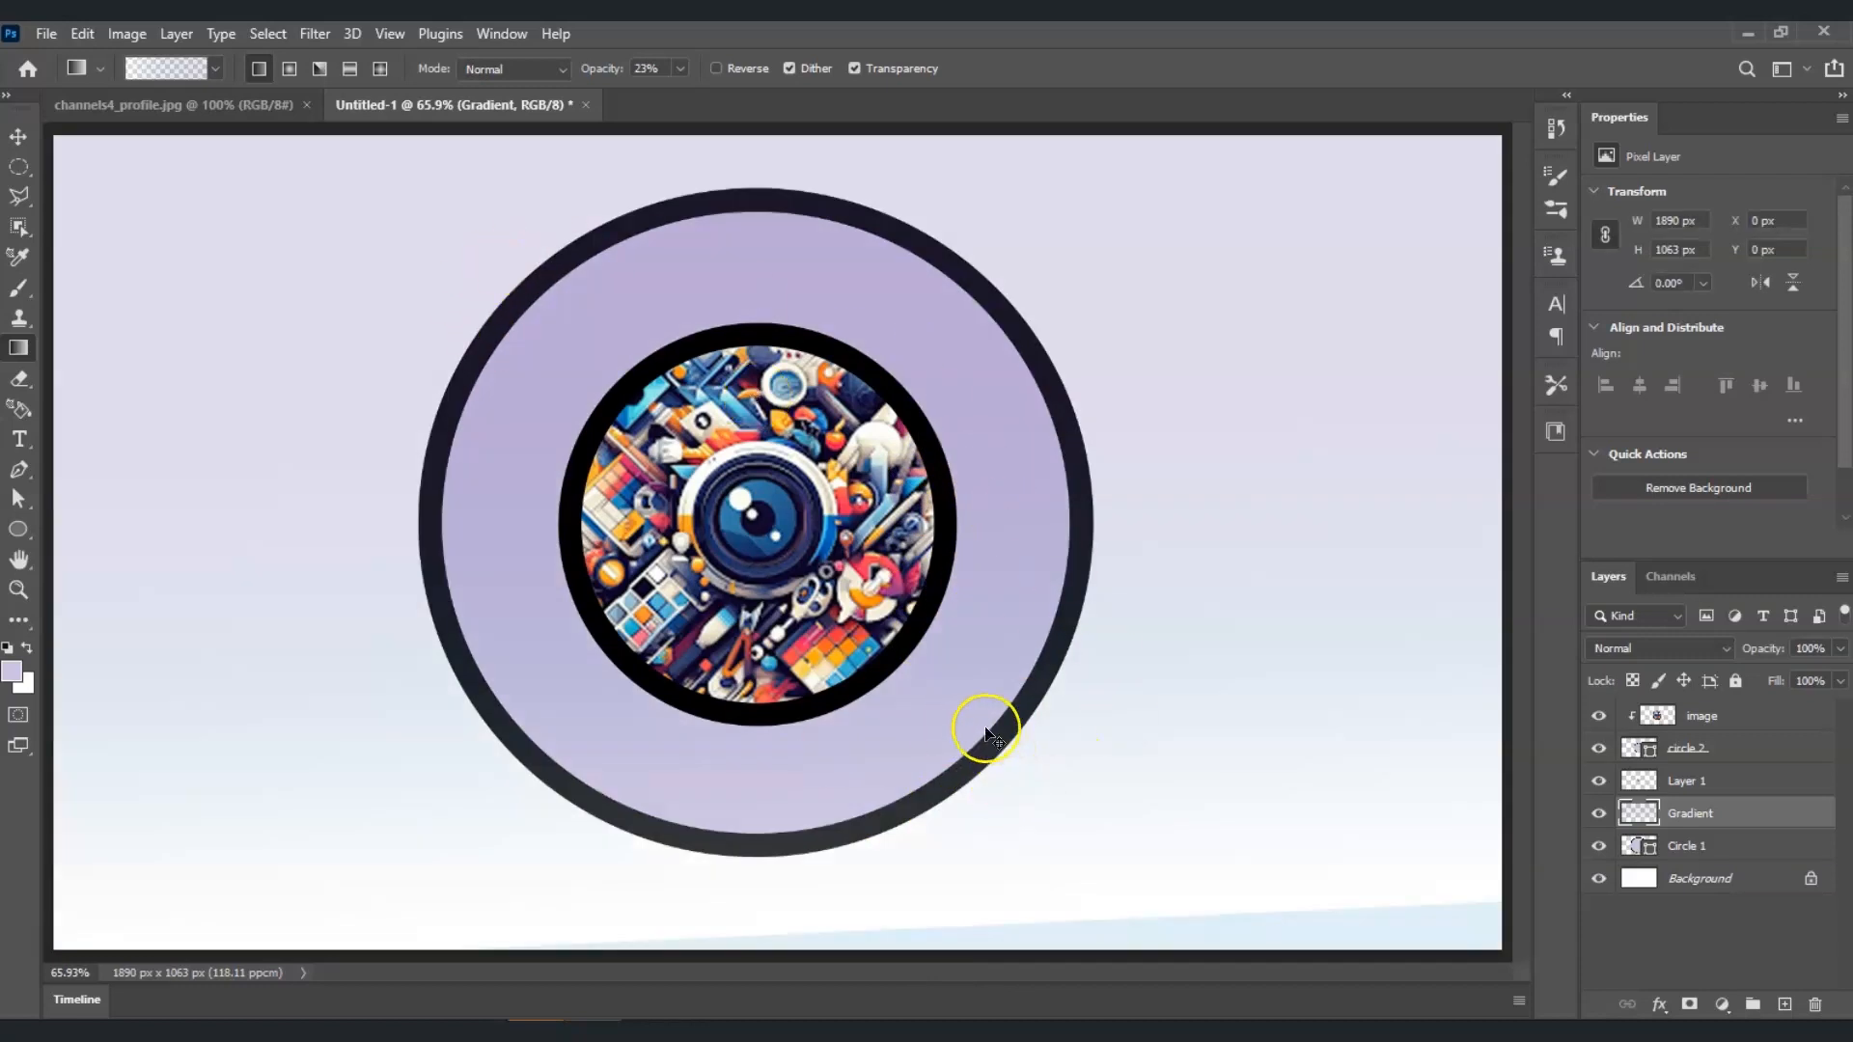
key("ctrl+z")
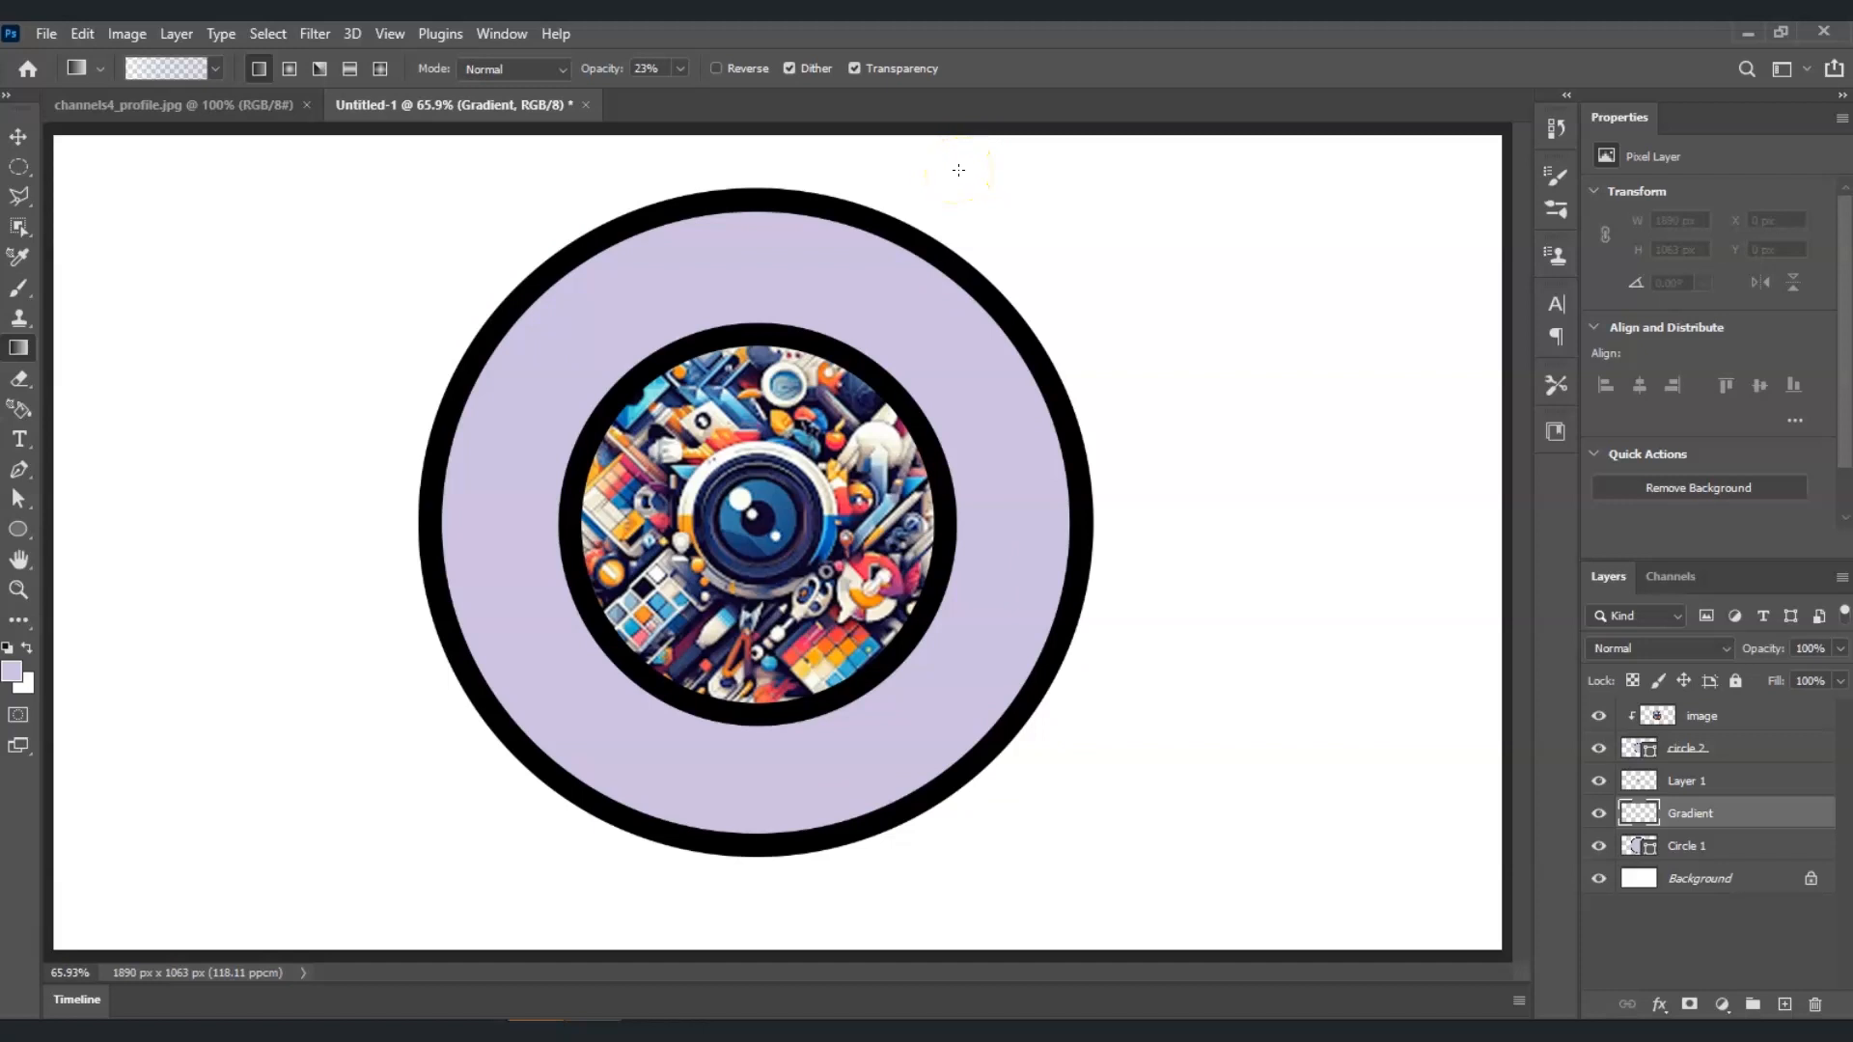
left_click_drag(959, 175, 930, 699)
left_click_drag(1185, 268, 1149, 704)
key("ctrl+z")
key("ctrl+z")
Step: Lay two overlapping vertical gradients from top to bottom on the Gradient layer and clip it to Circle 1 with a clipping mask
left_click_drag(1120, 160, 1123, 746)
left_click_drag(1149, 158, 1161, 877)
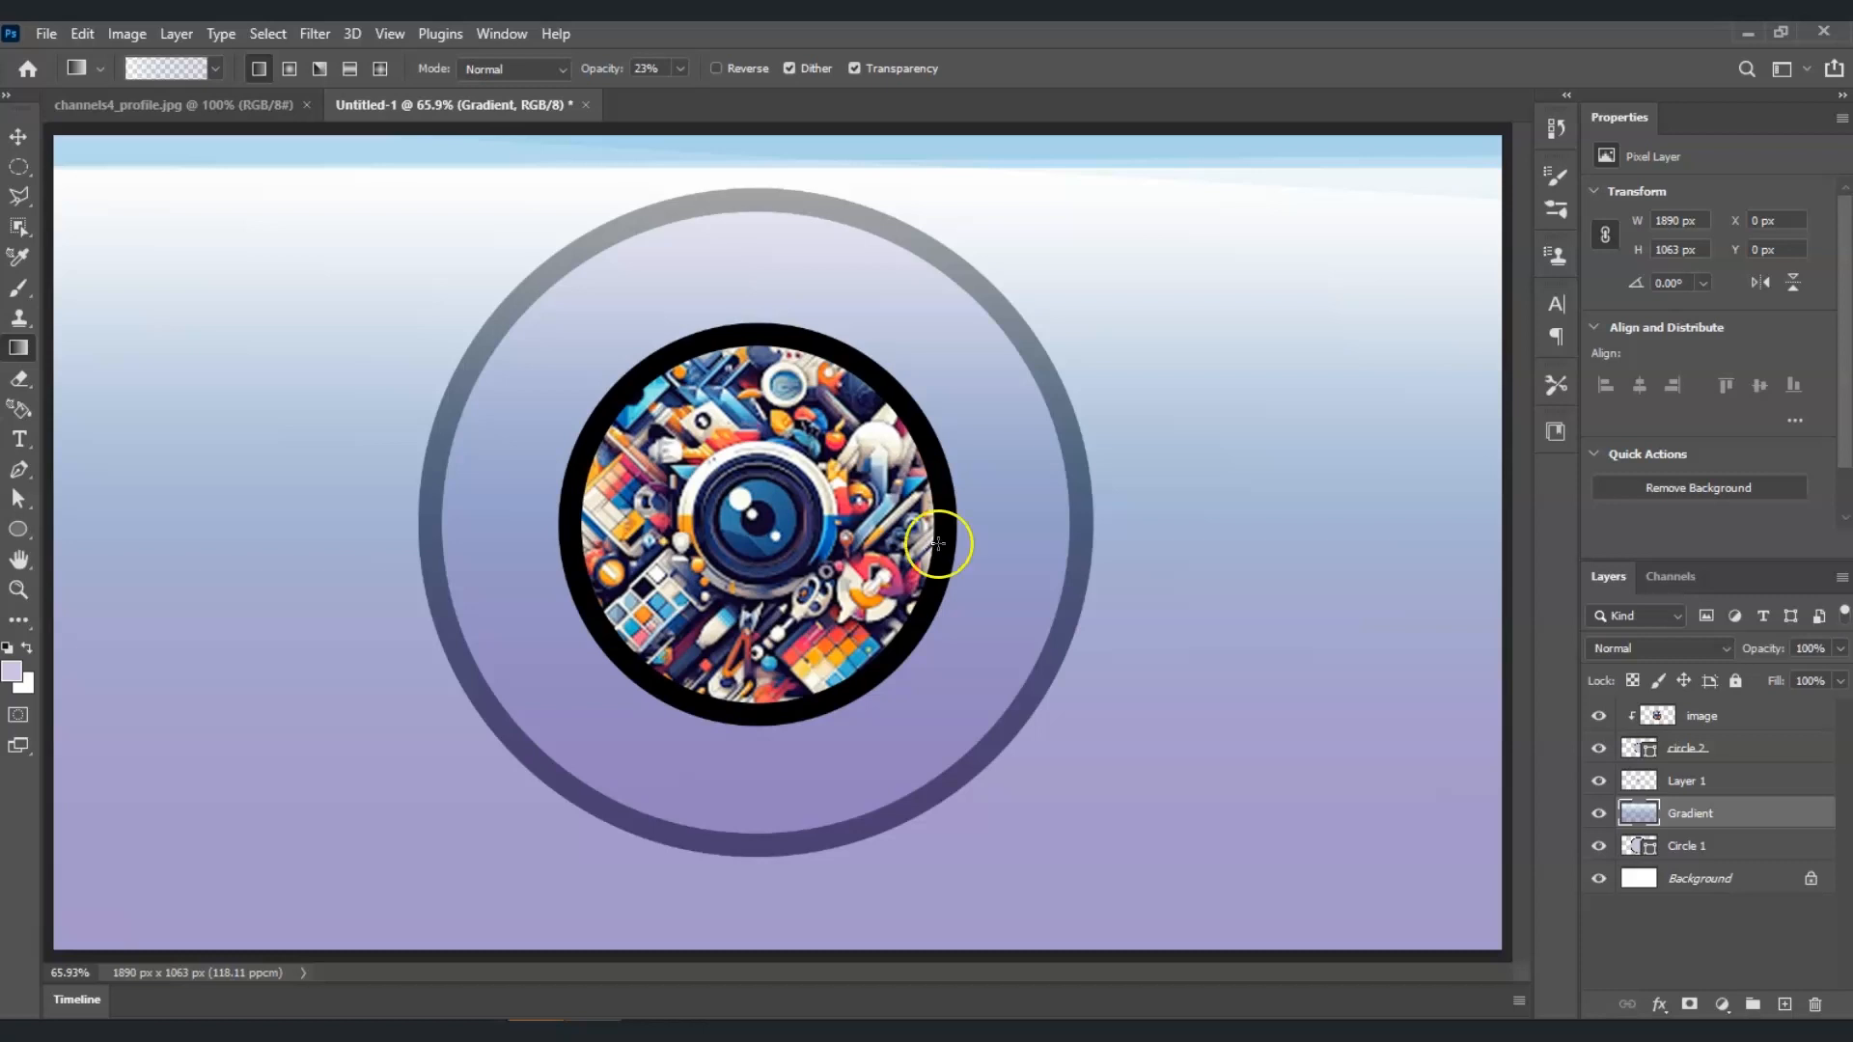
left_click(1705, 820)
right_click(1701, 814)
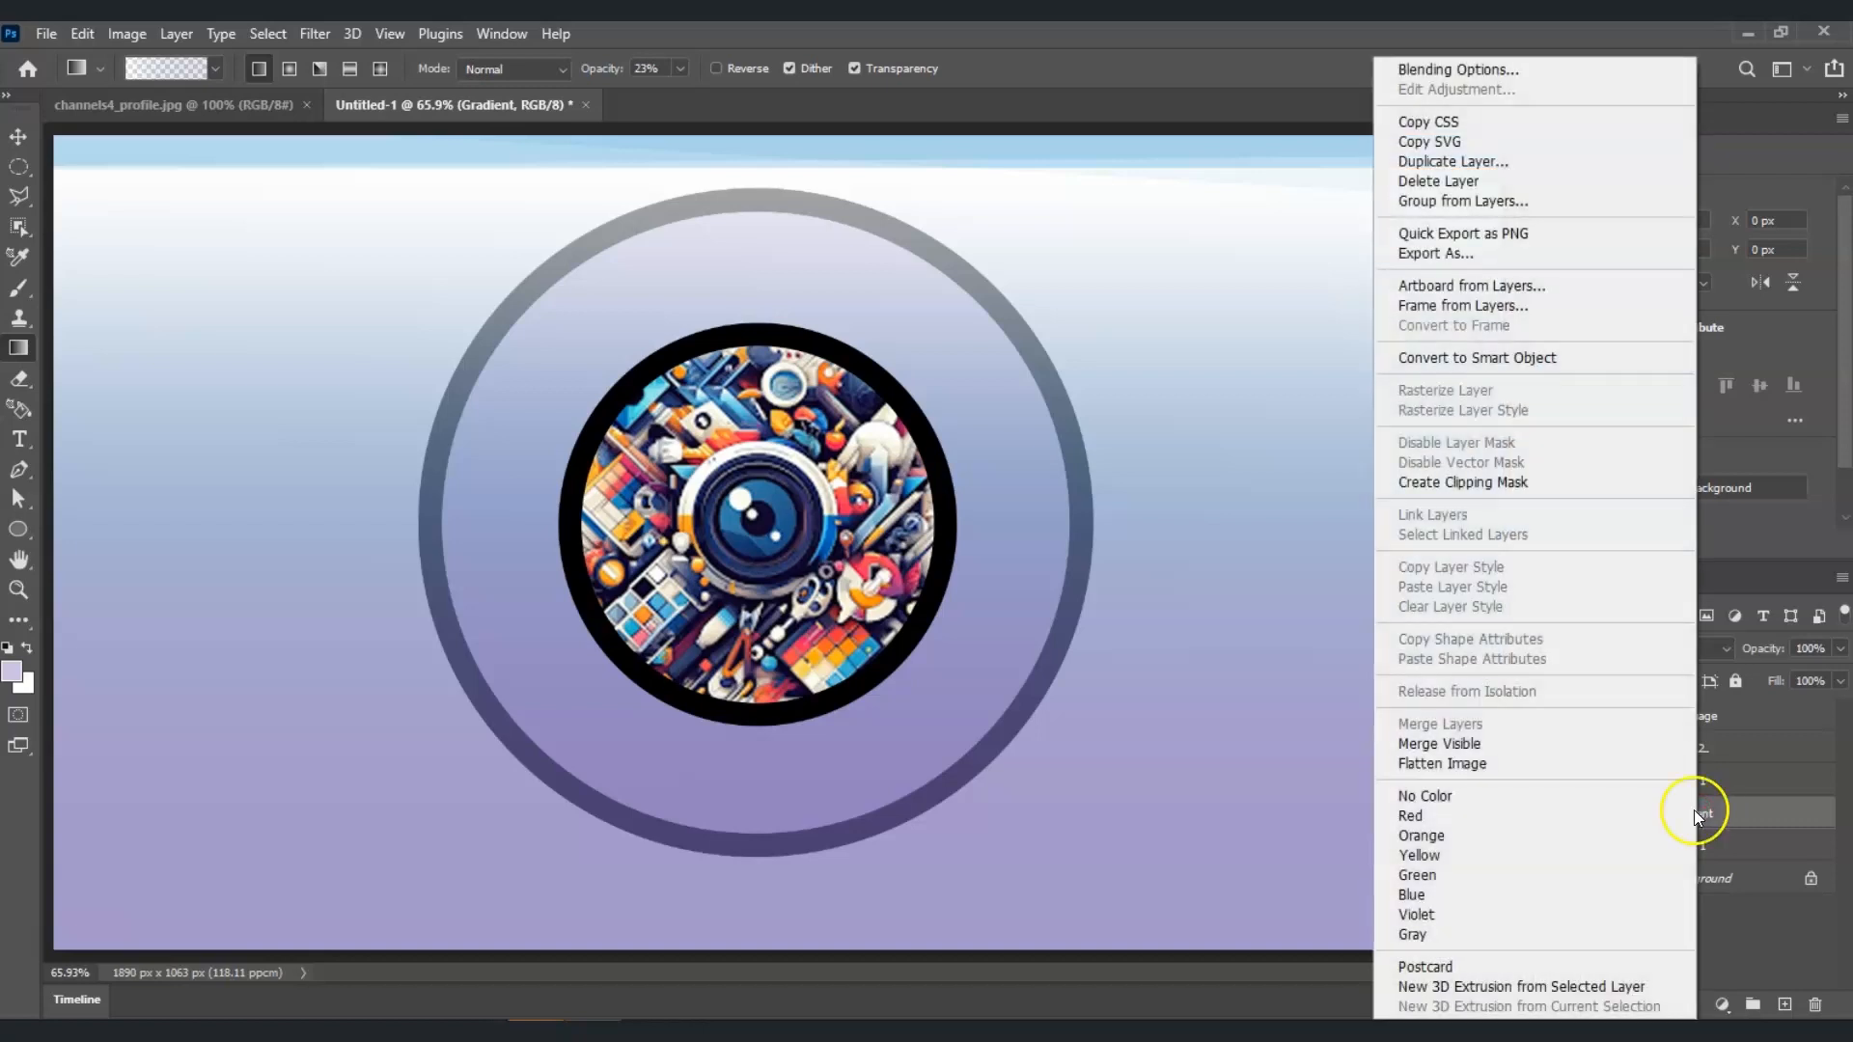
left_click(1534, 482)
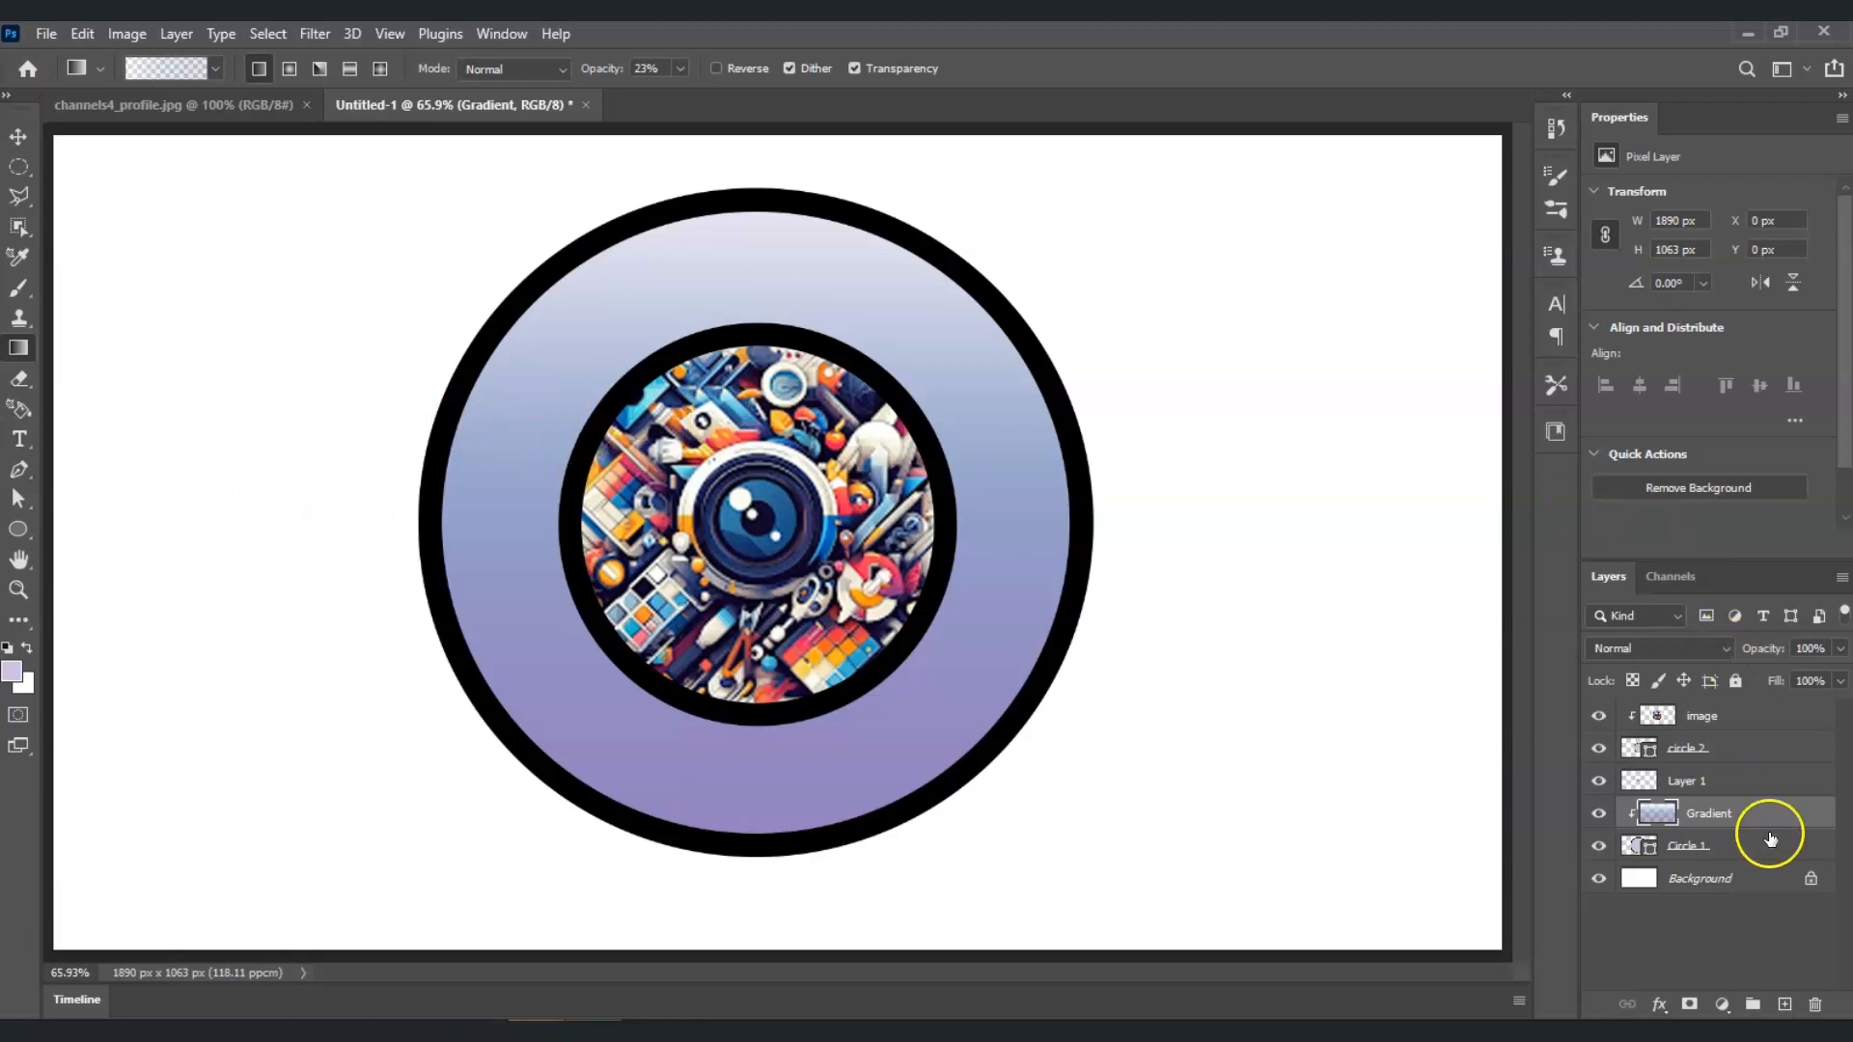
left_click(1769, 965)
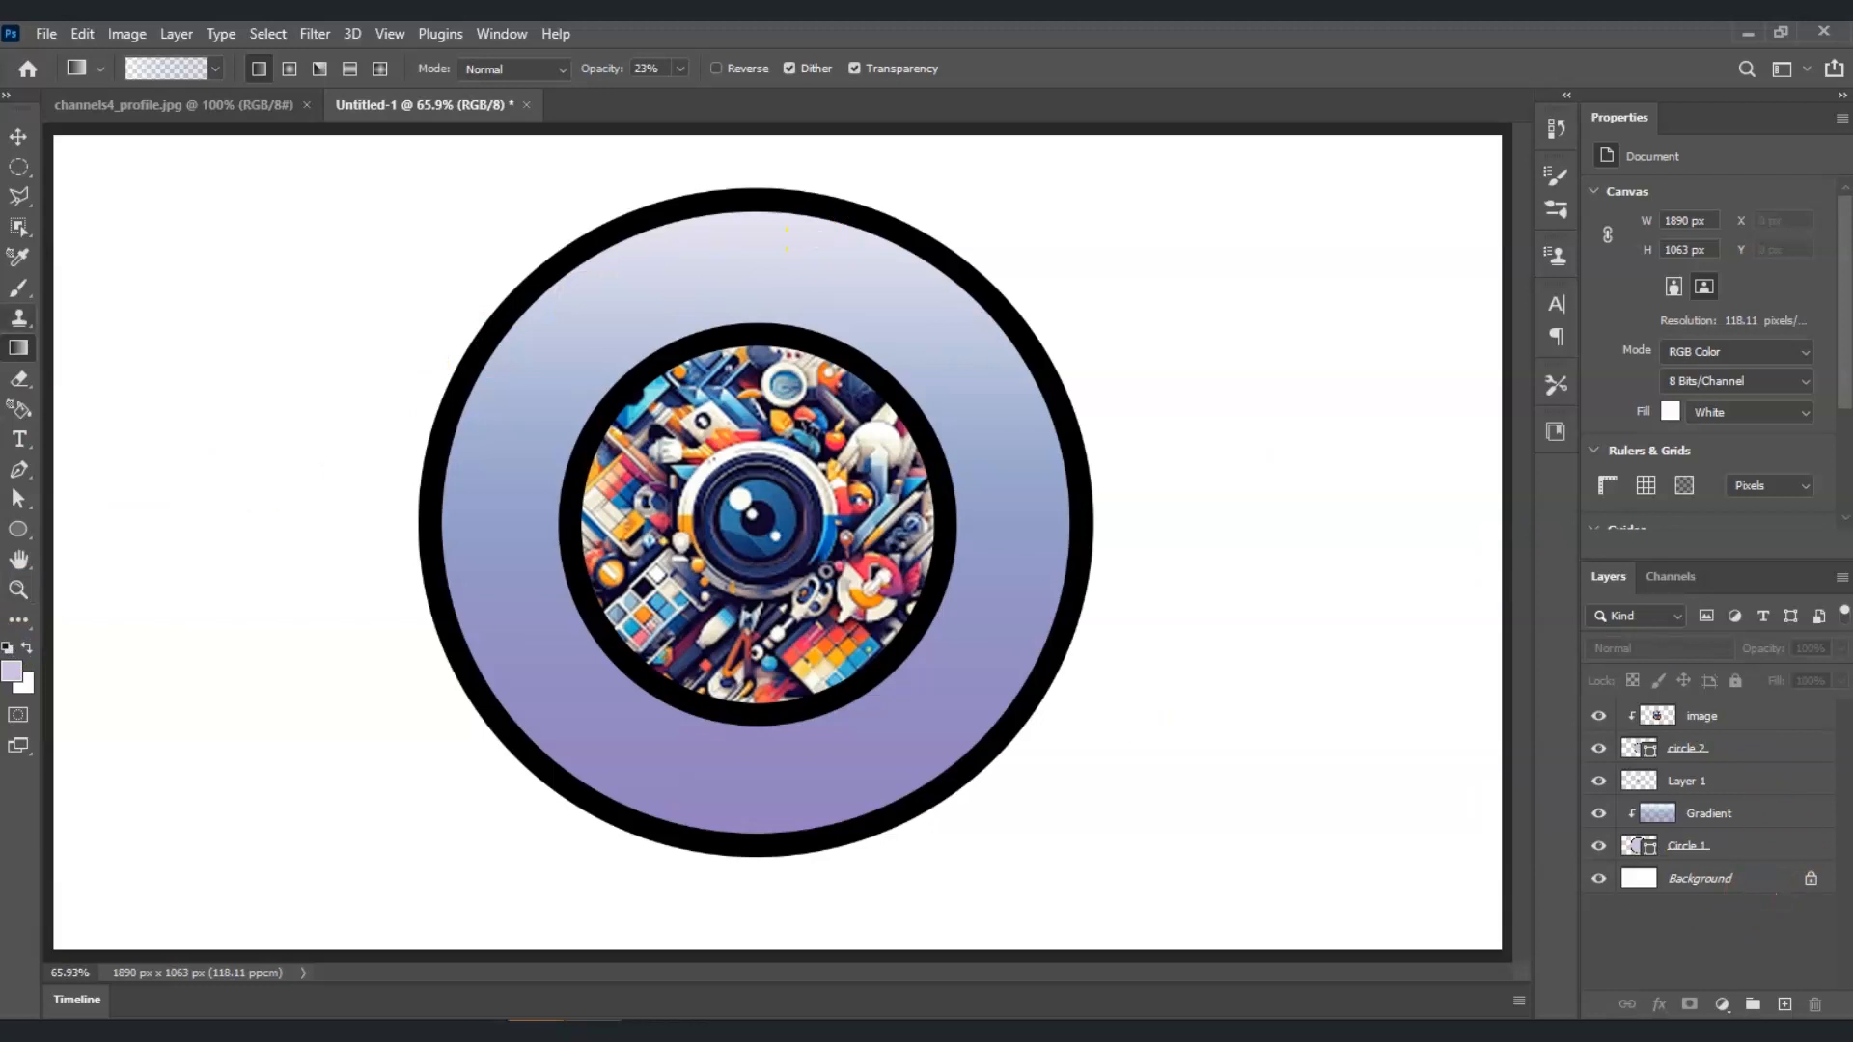
Step: Add the text "Doodle" in 72 pt Alatsi near the top of the outer circle
left_click(21, 439)
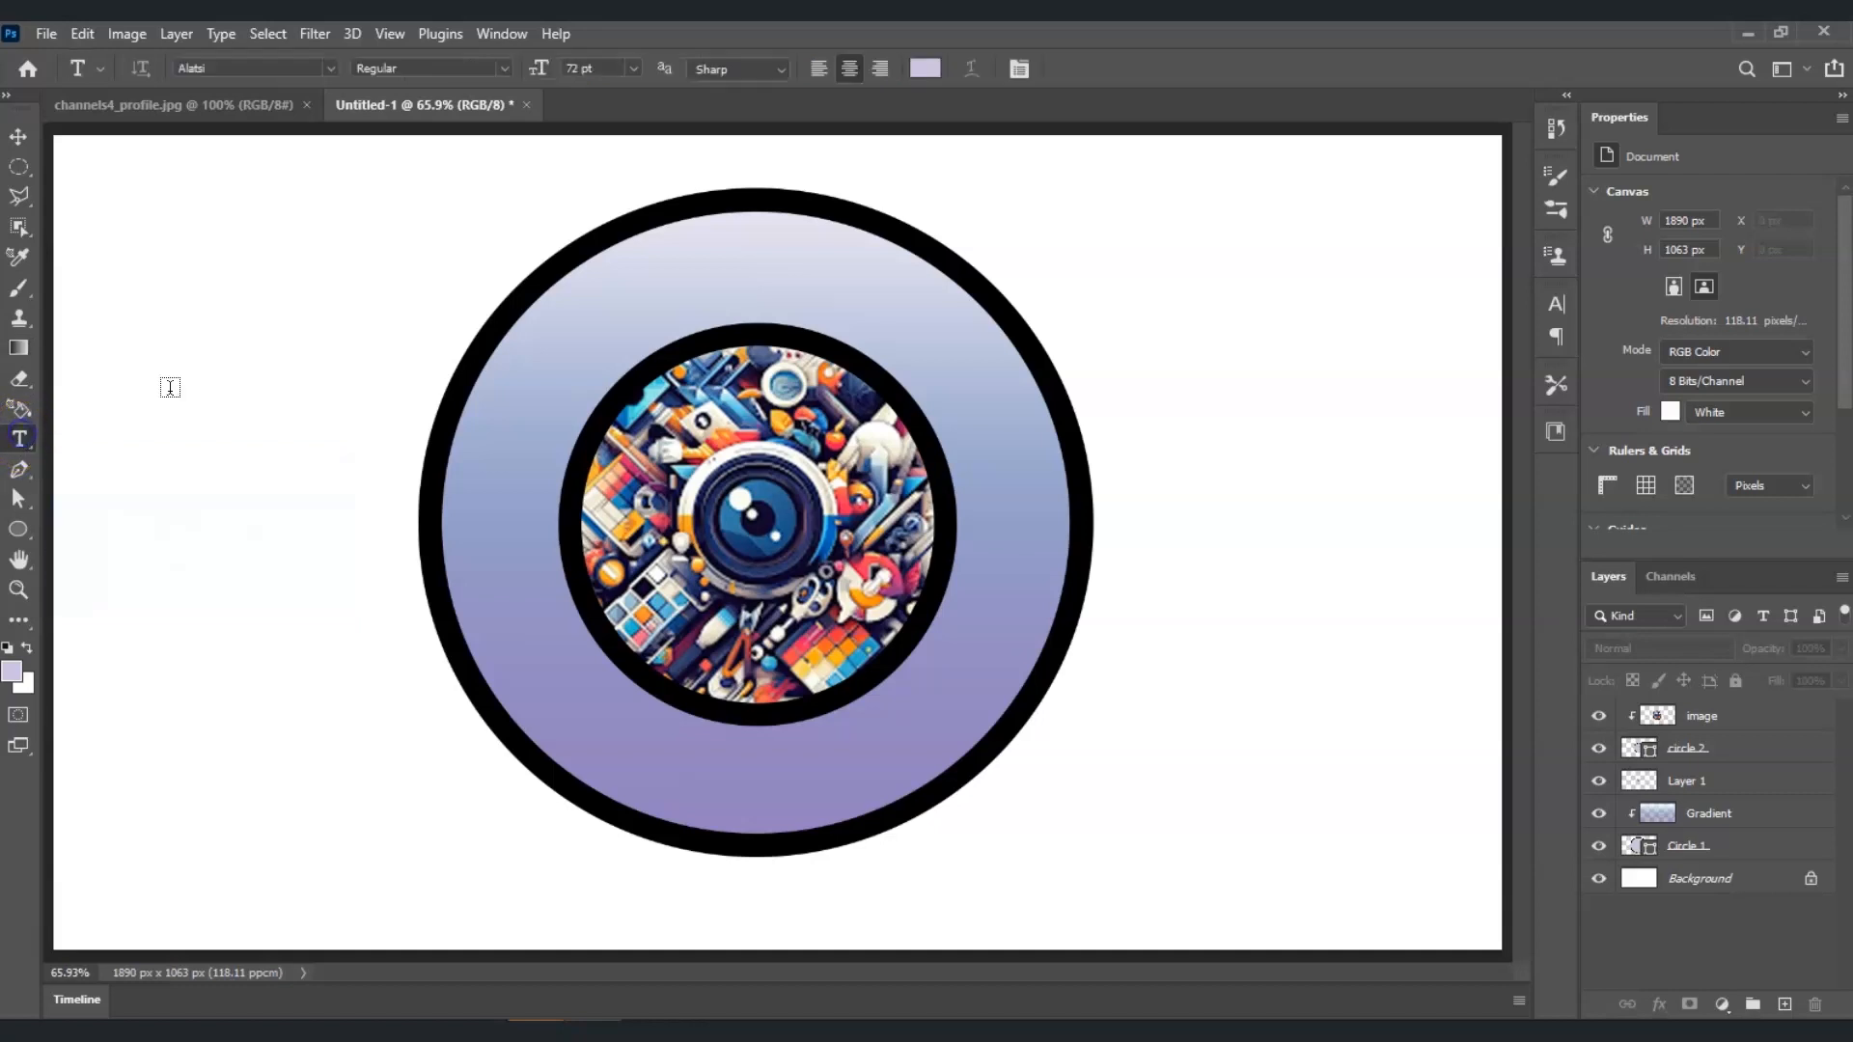
left_click(642, 264)
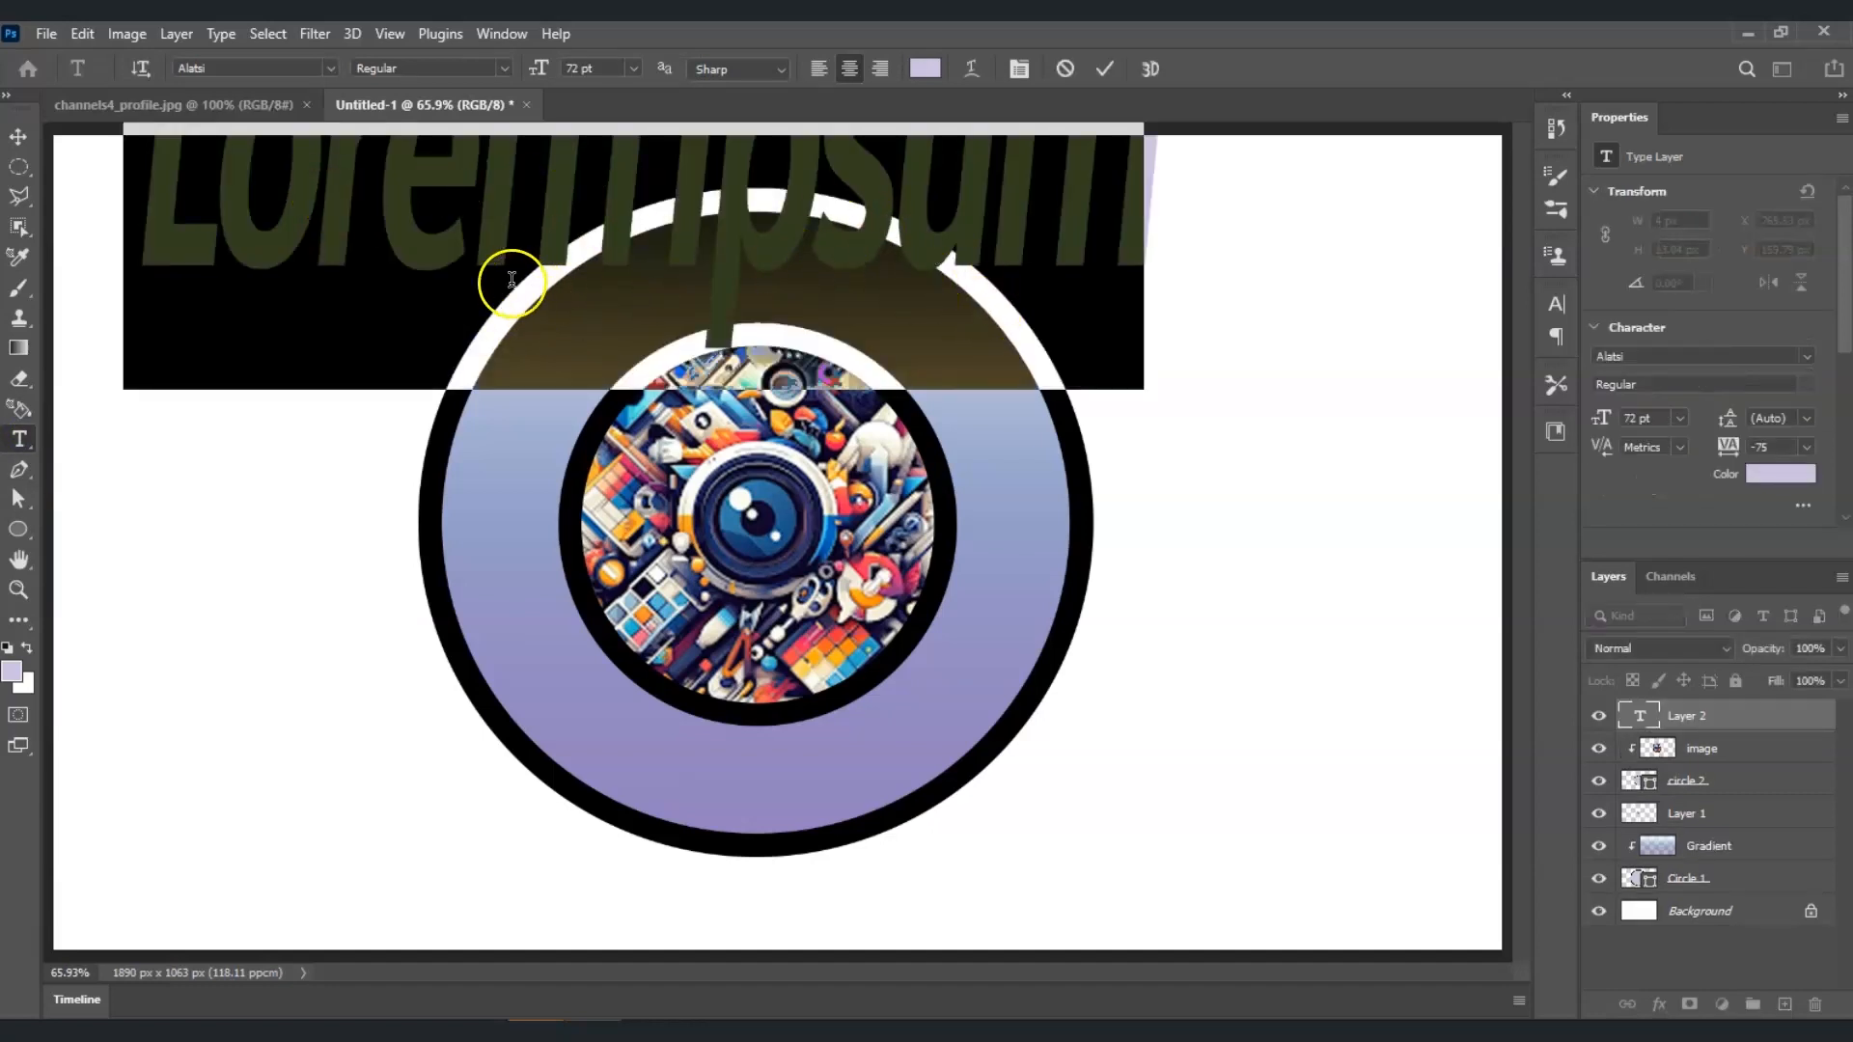
left_click(243, 241)
left_click_drag(243, 241, 1116, 240)
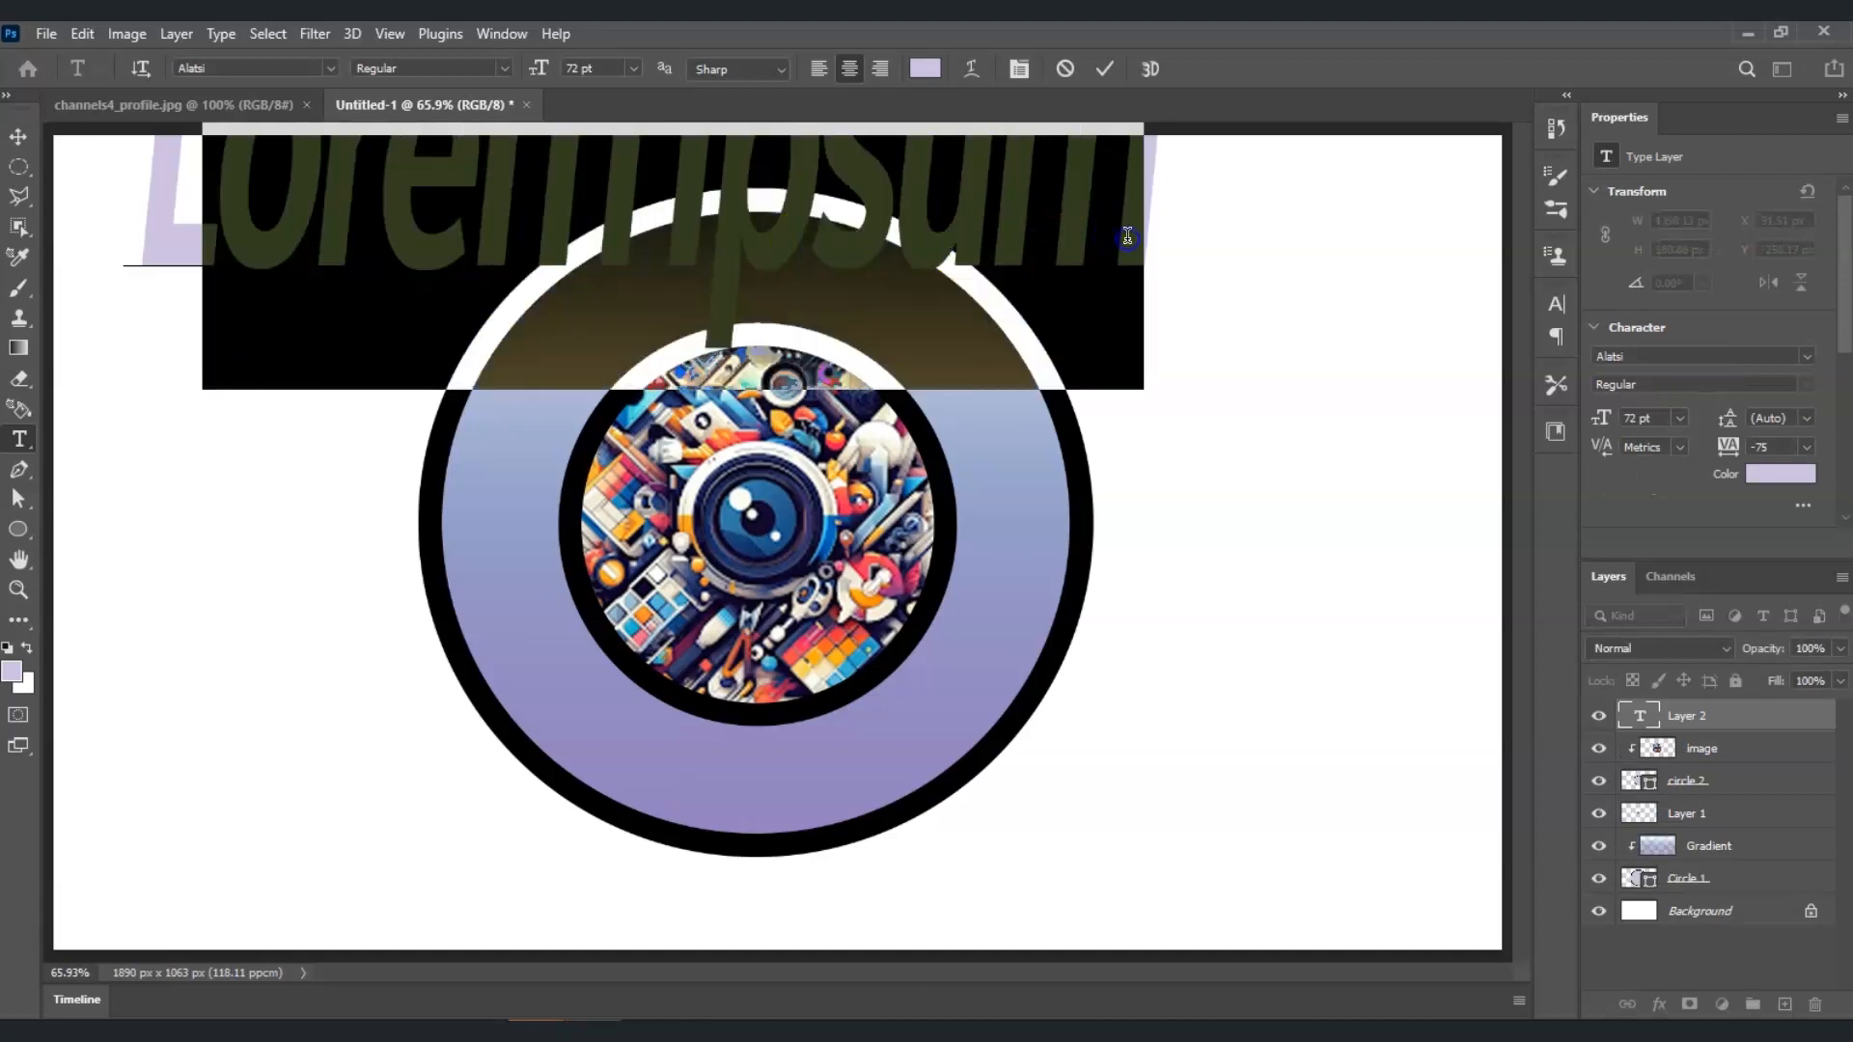
left_click_drag(145, 252, 1022, 247)
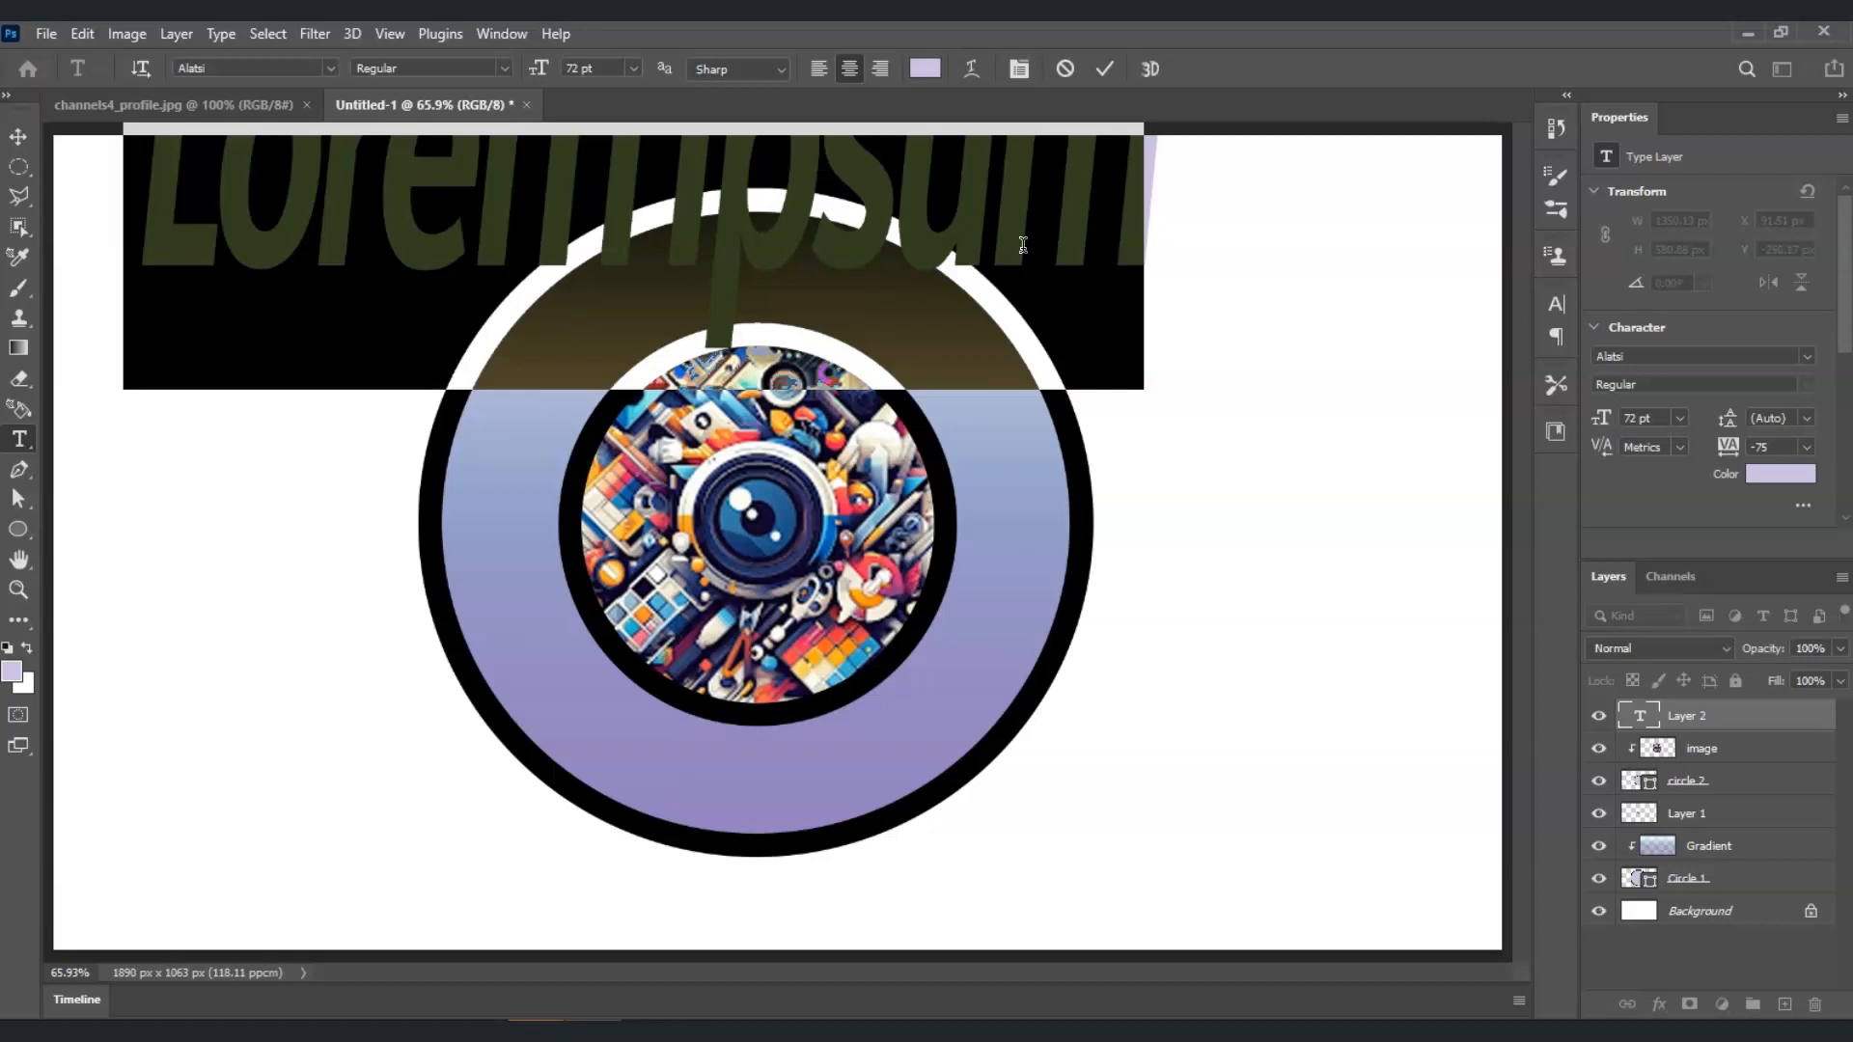
type("D")
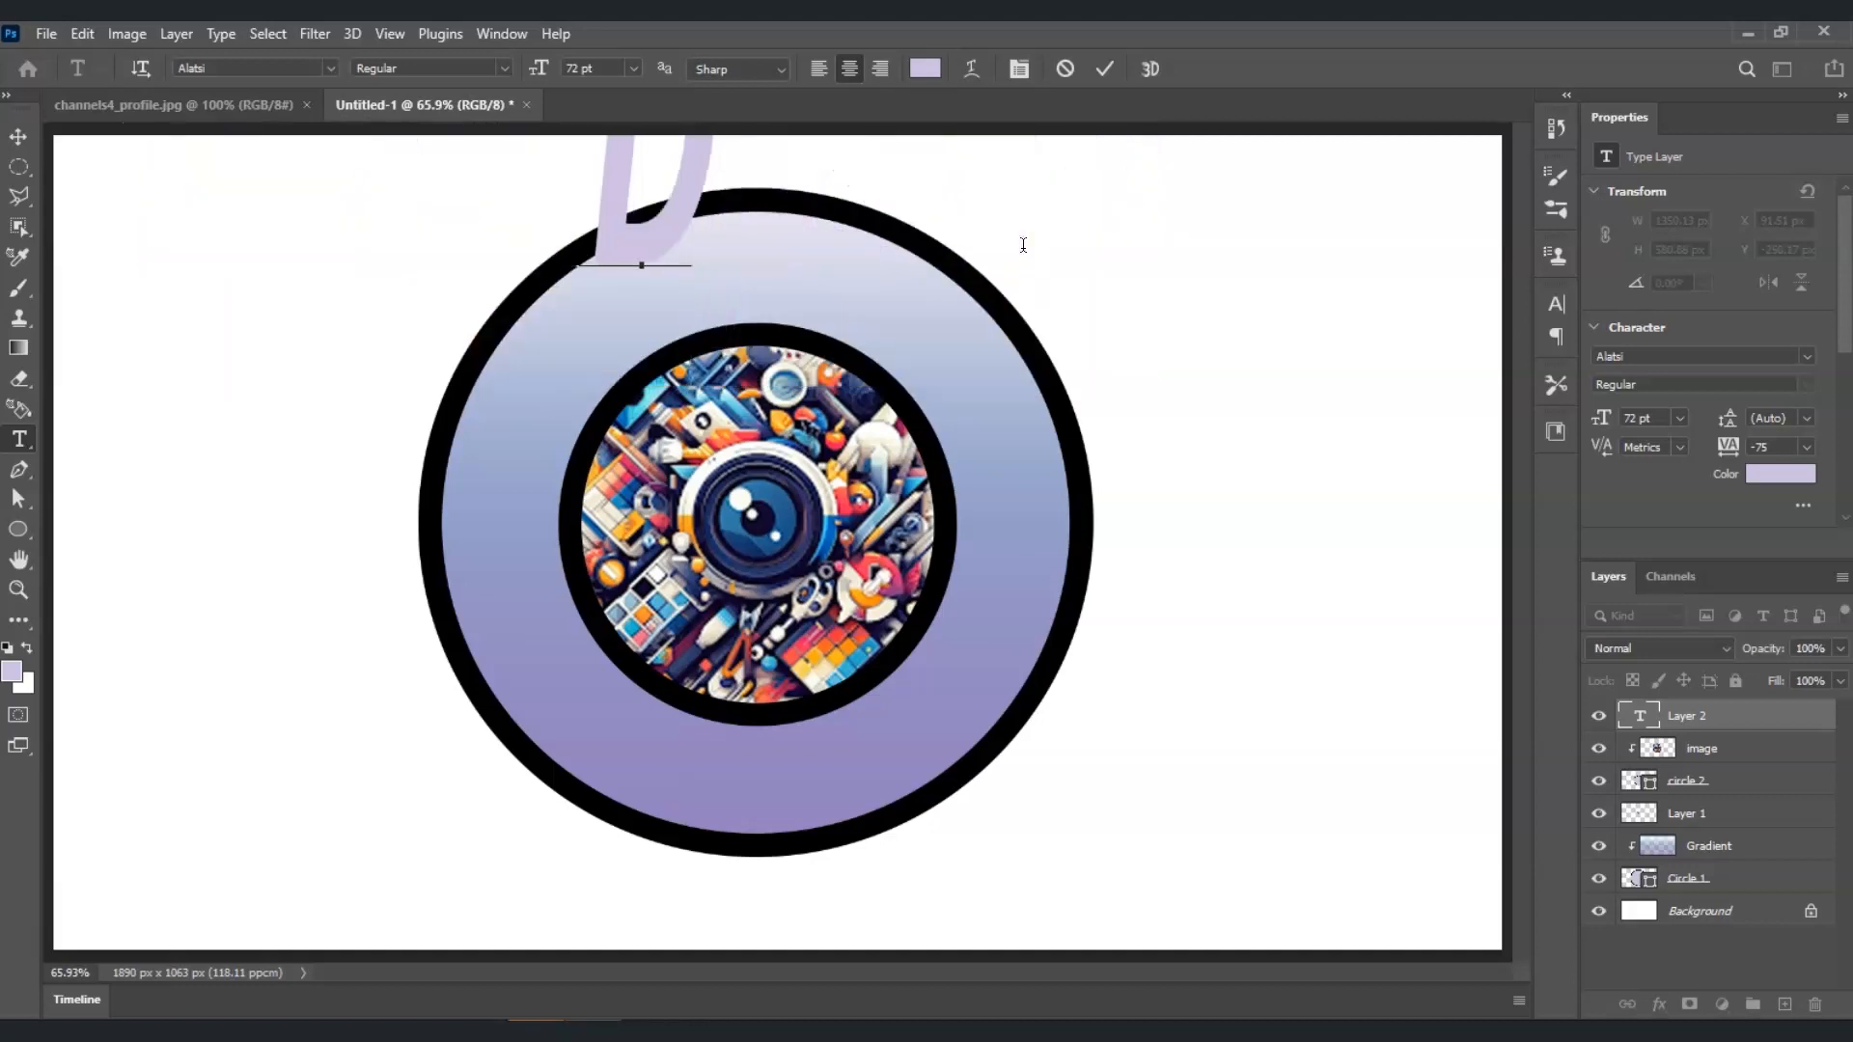
type("oodle")
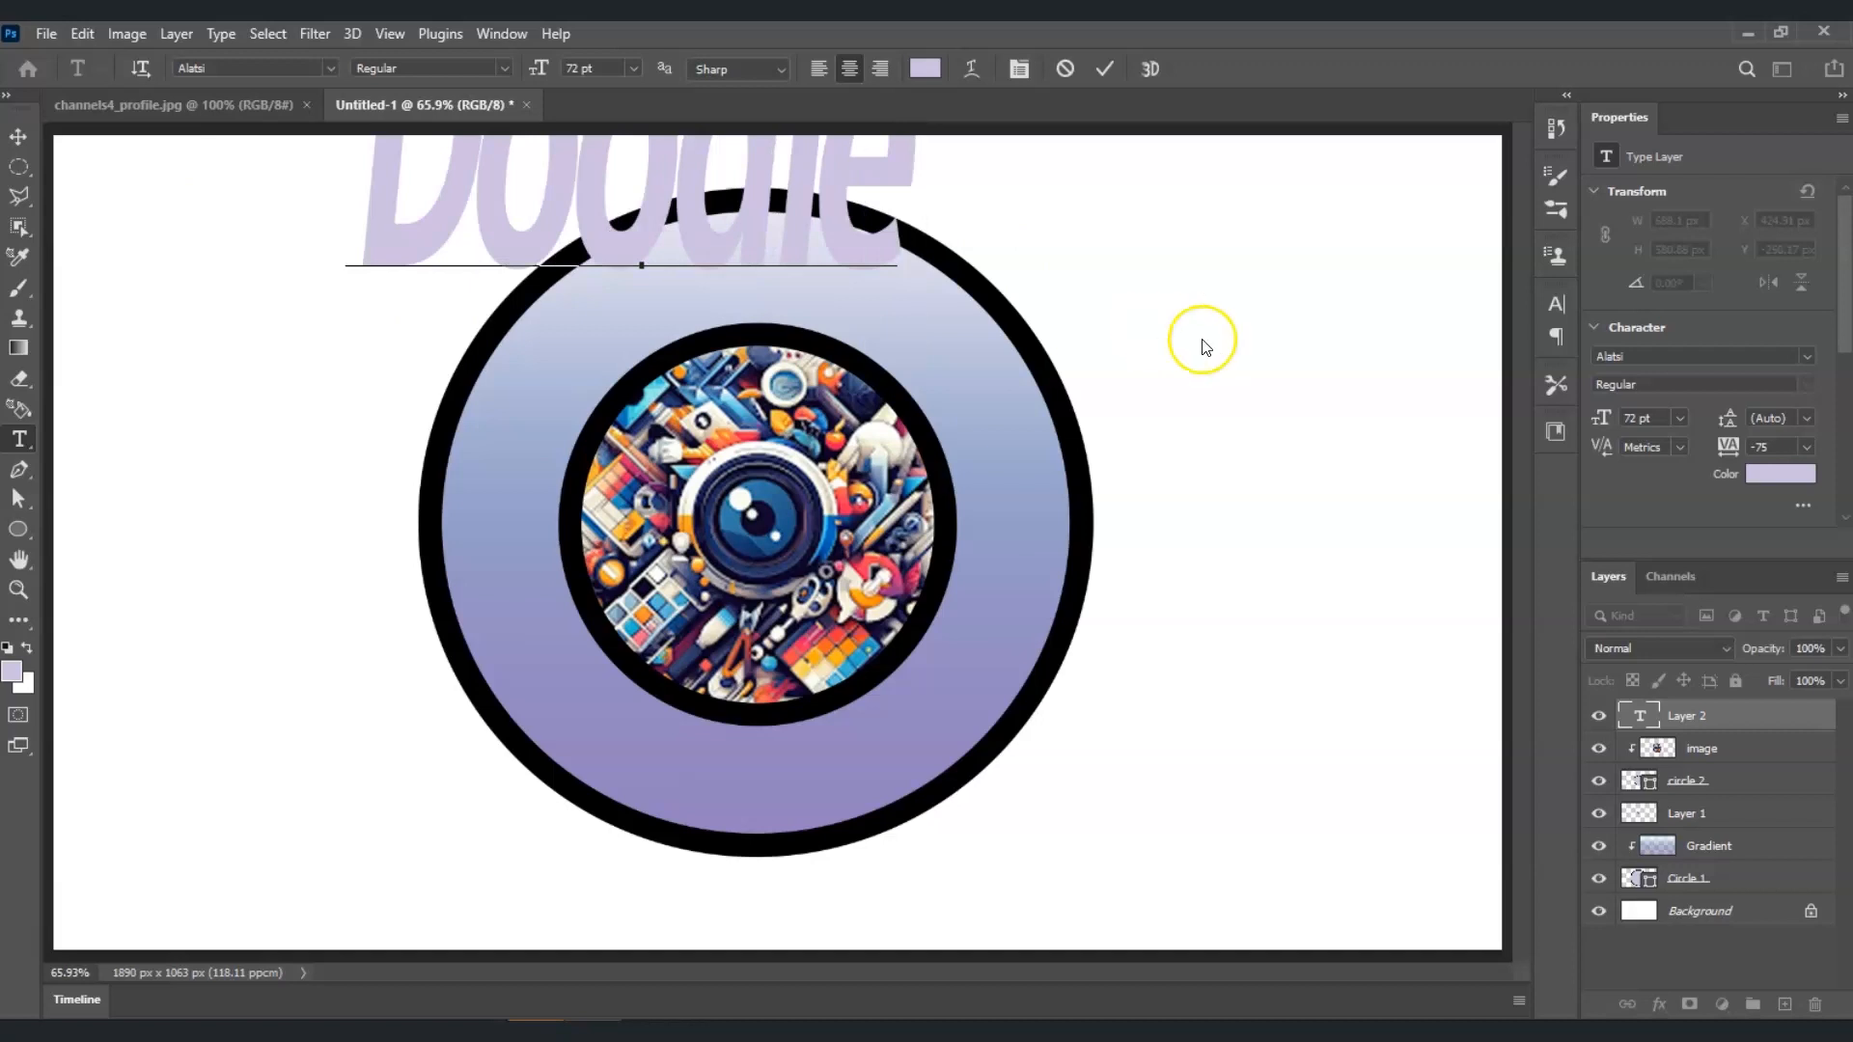
left_click(1769, 970)
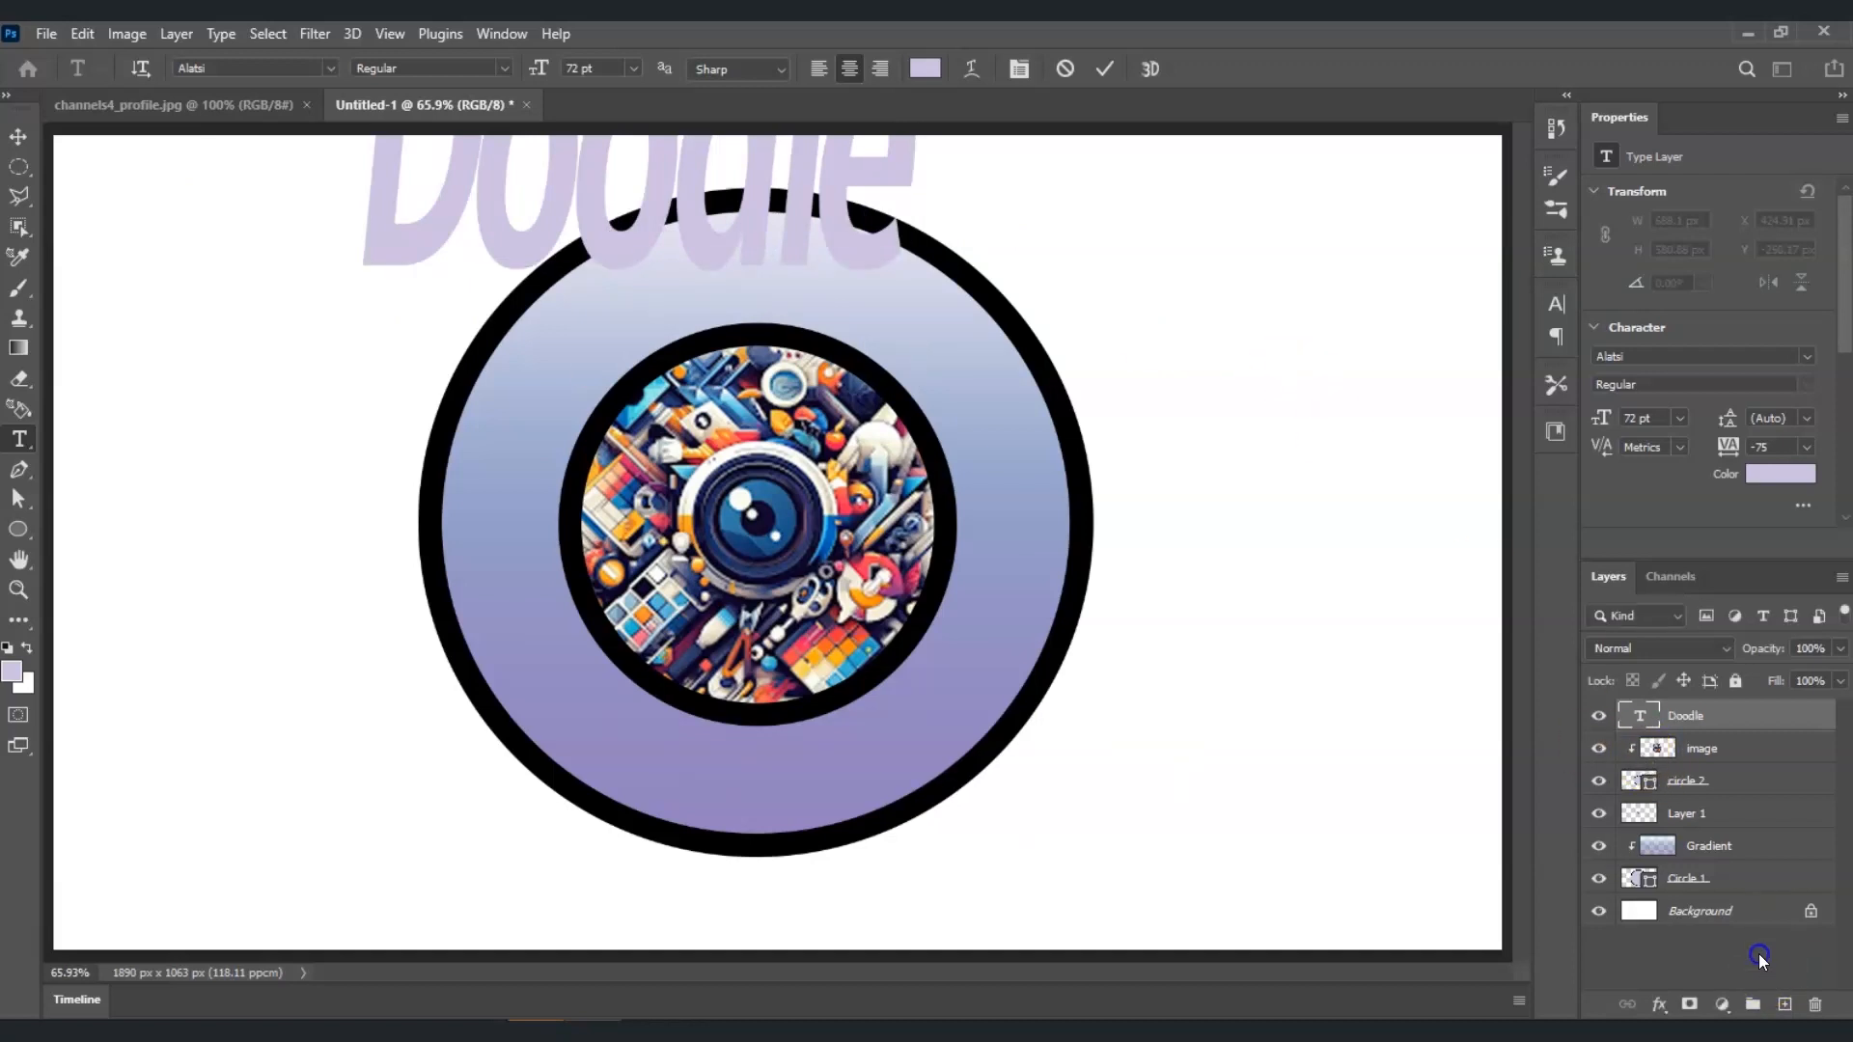
Step: Scale the Doodle text down to about 56.7 pt and centre it over the upper part of the ring
left_click(1704, 724)
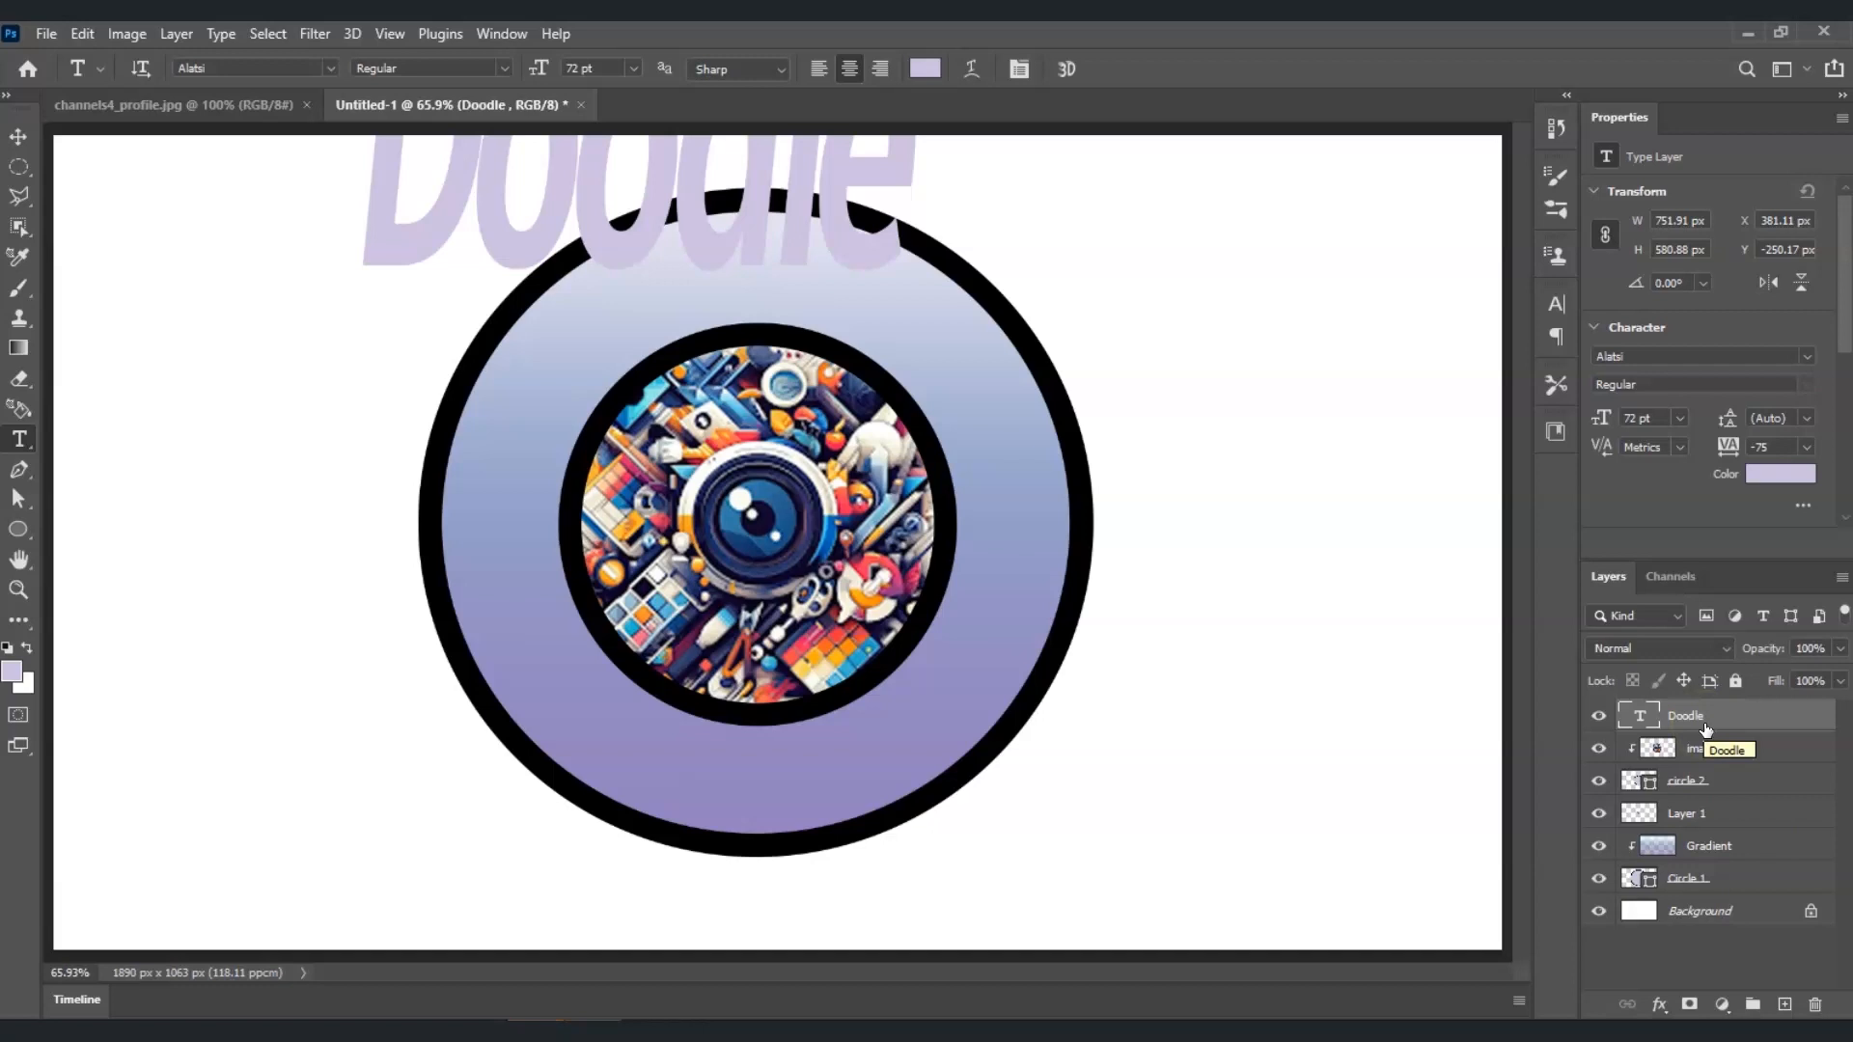
key("ctrl+t")
mouse_move(694, 229)
left_mouse_down()
mouse_move(814, 353)
mouse_move(802, 329)
left_mouse_up()
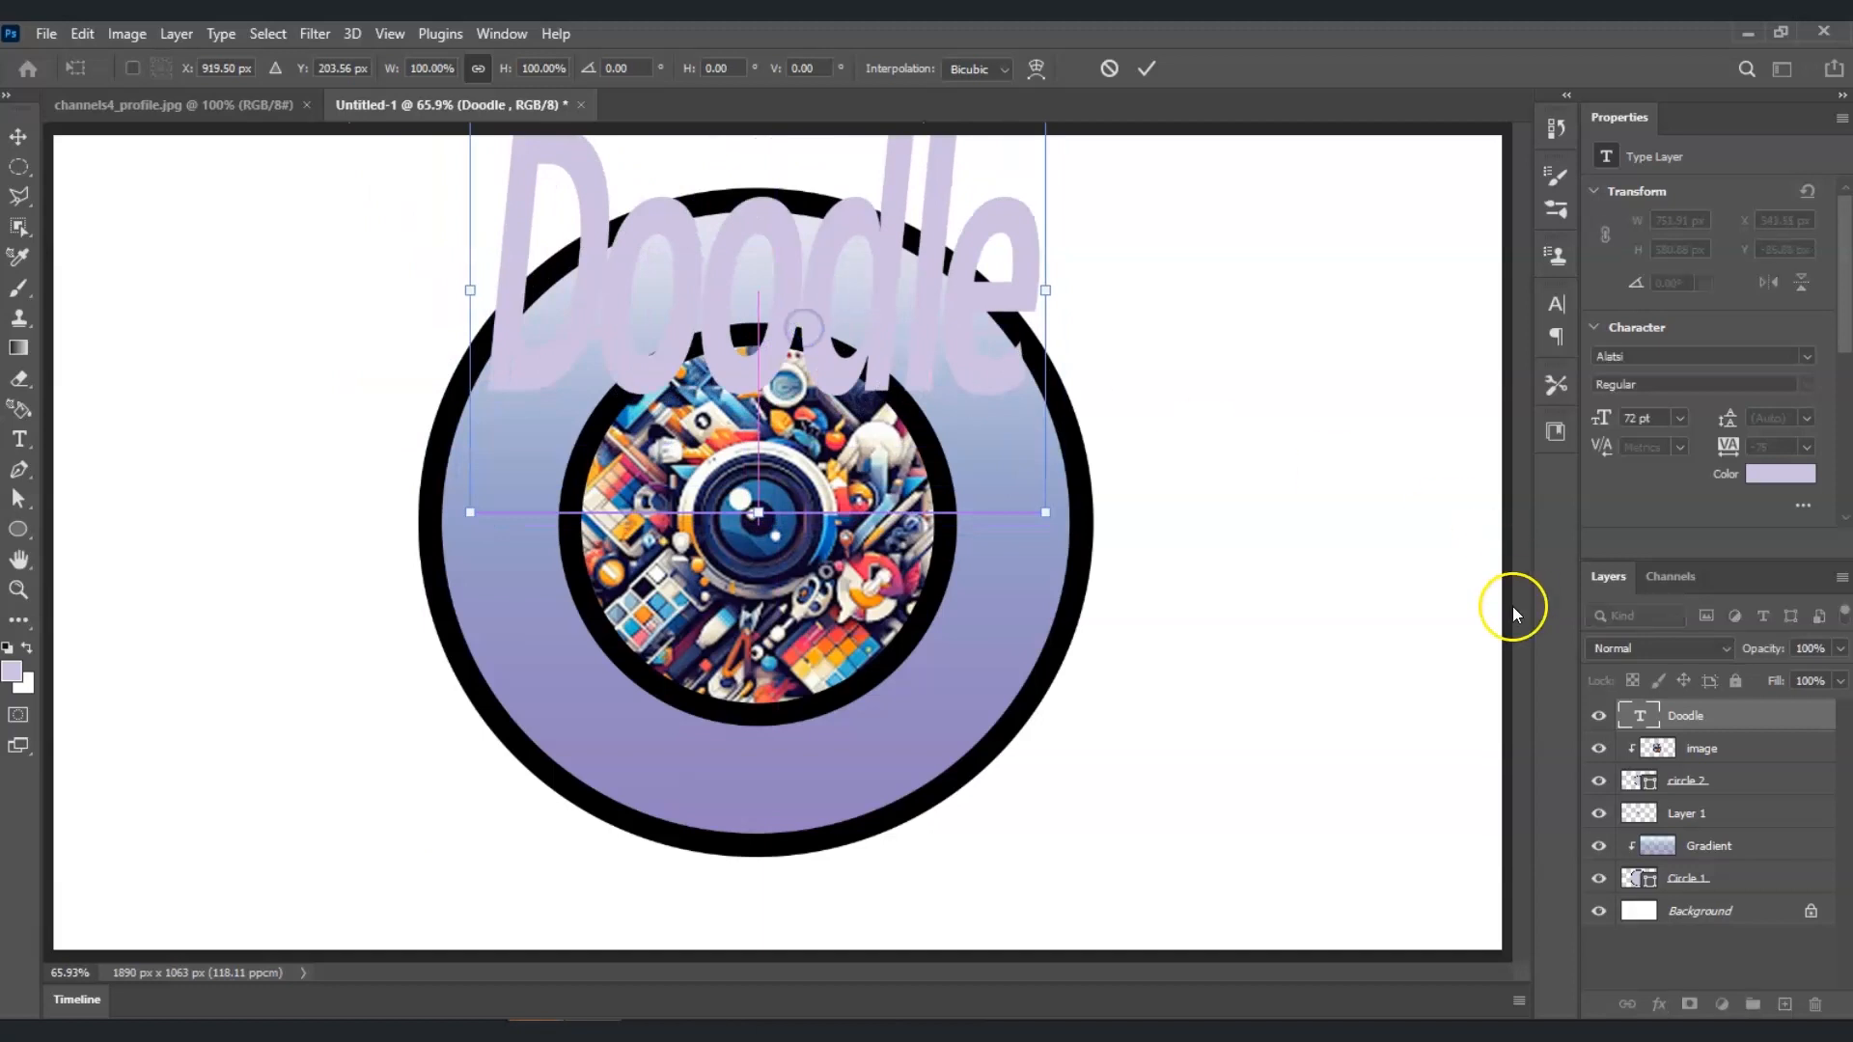
left_click_drag(869, 436, 889, 465)
mouse_move(1064, 541)
left_mouse_down()
mouse_move(839, 350)
mouse_move(857, 346)
left_mouse_up()
left_click(1643, 718)
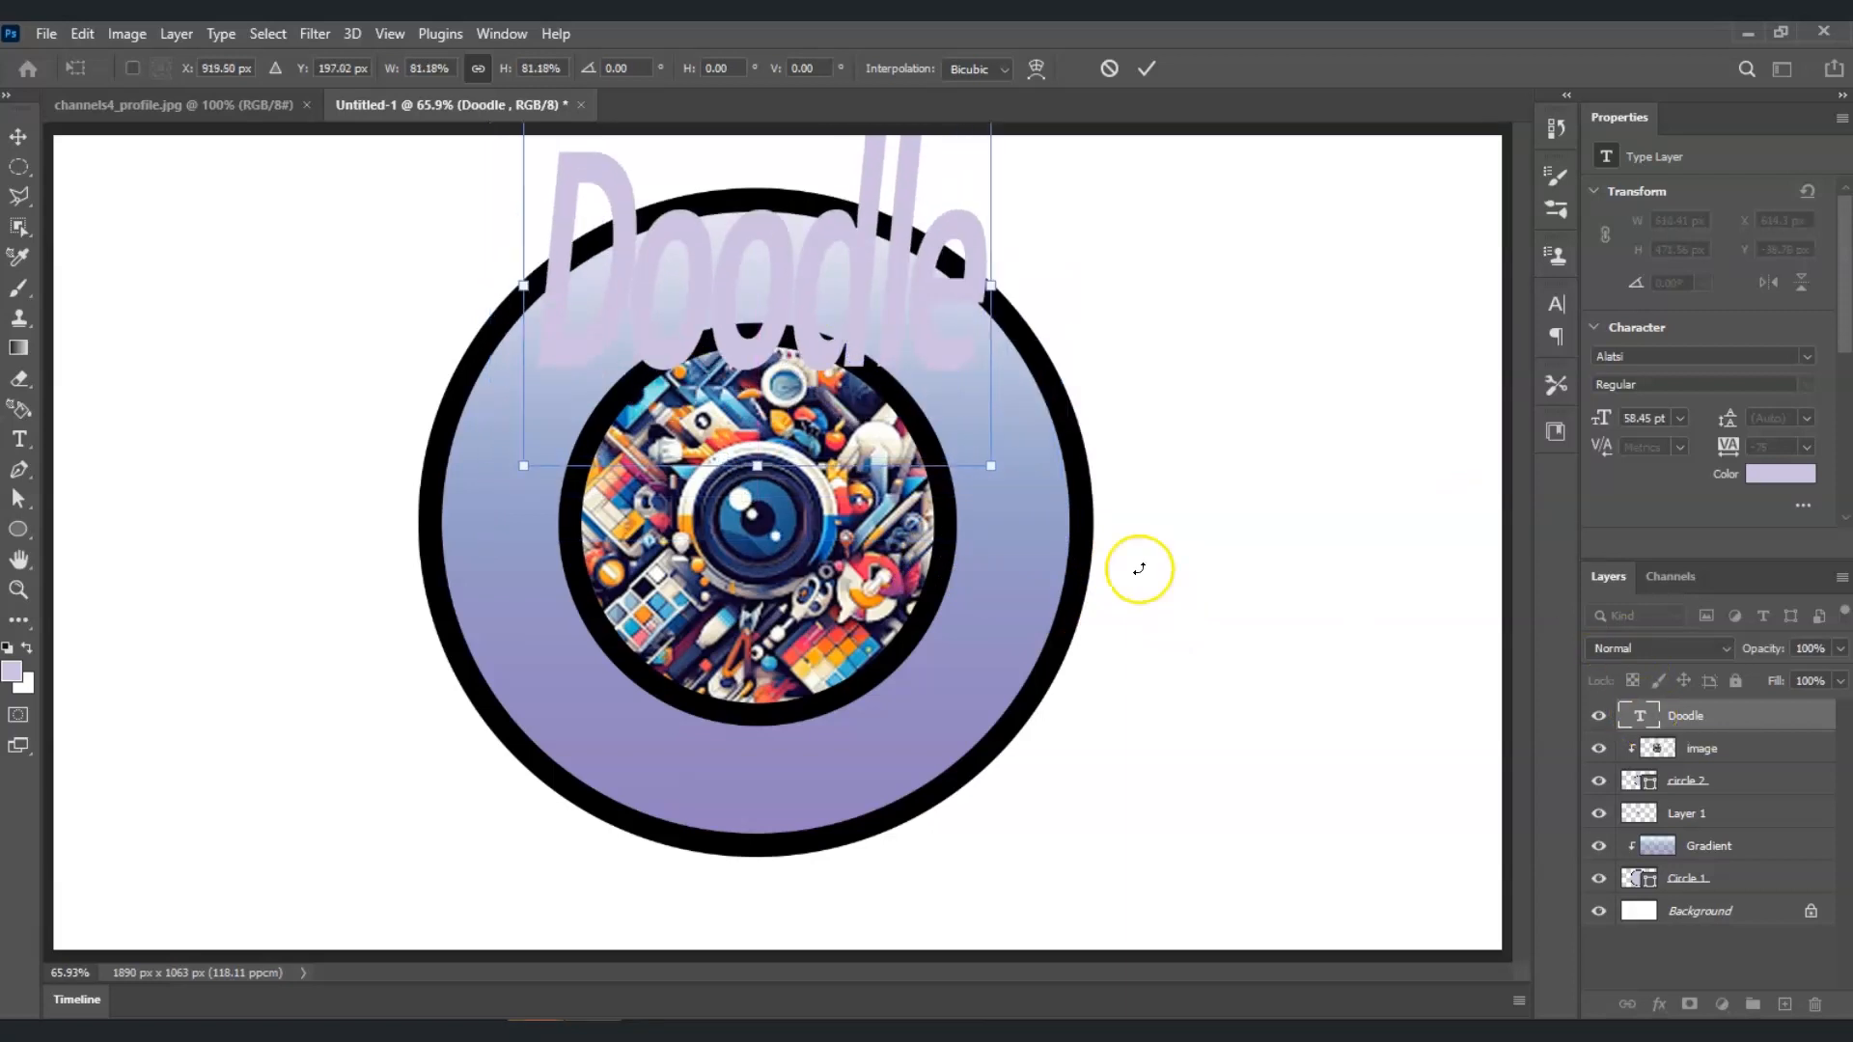
mouse_move(989, 463)
left_mouse_down()
mouse_move(935, 432)
mouse_move(968, 454)
left_mouse_up()
left_click_drag(863, 383, 871, 399)
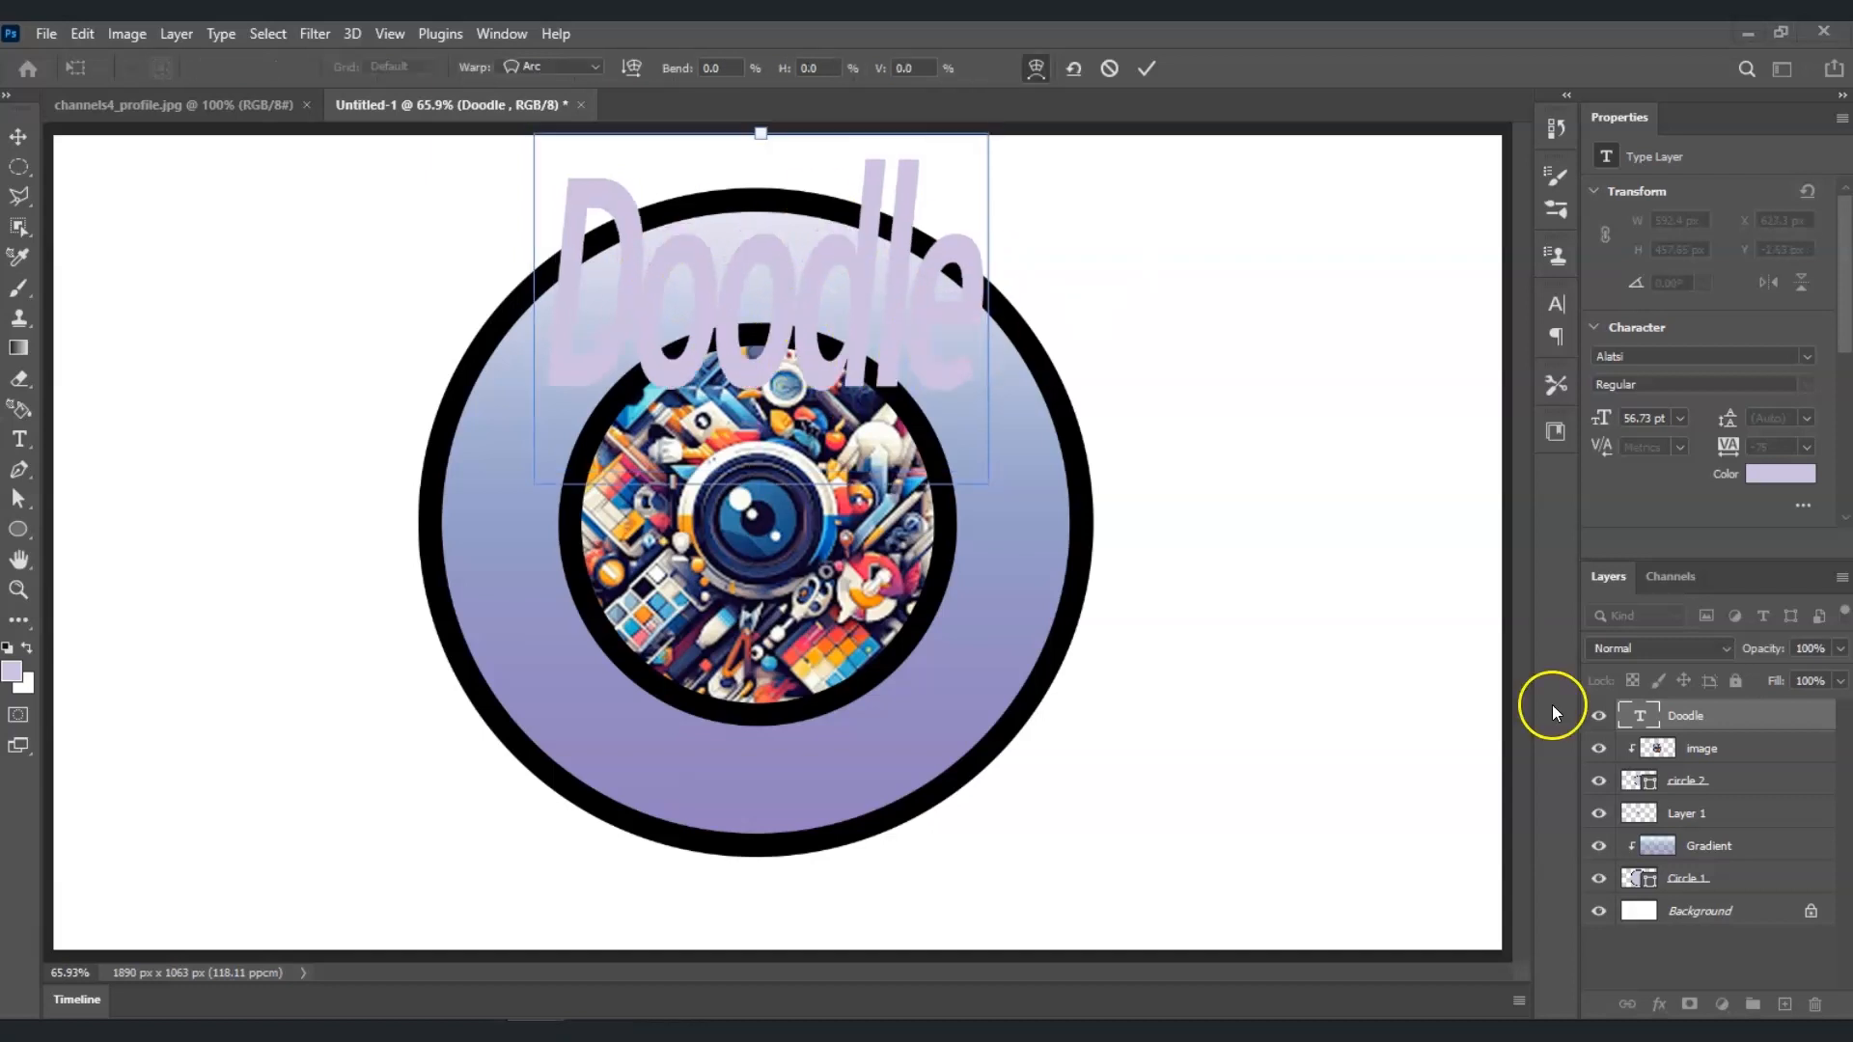
left_click(1713, 721)
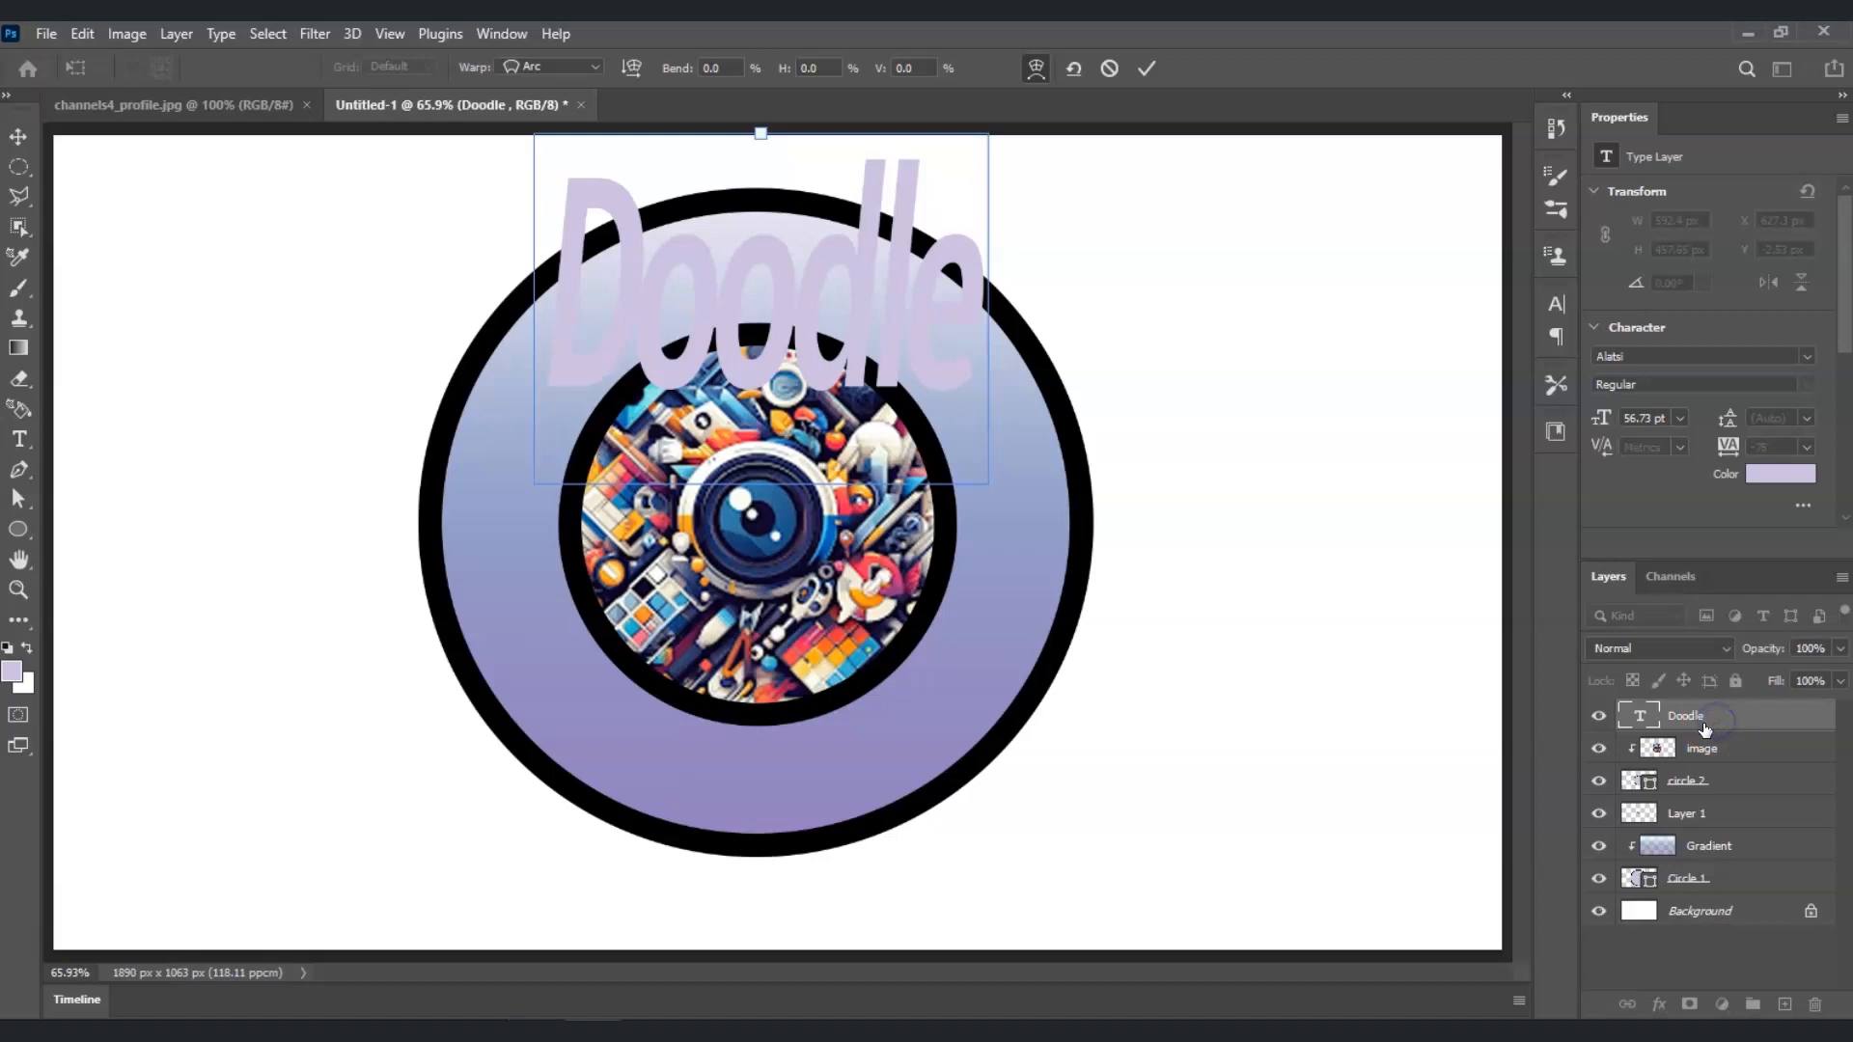
key("Return")
Step: Warp the Doodle text with the Arc style at 50% bend and nudge it to follow the top of the ring
left_click(1703, 726)
left_click(1738, 729)
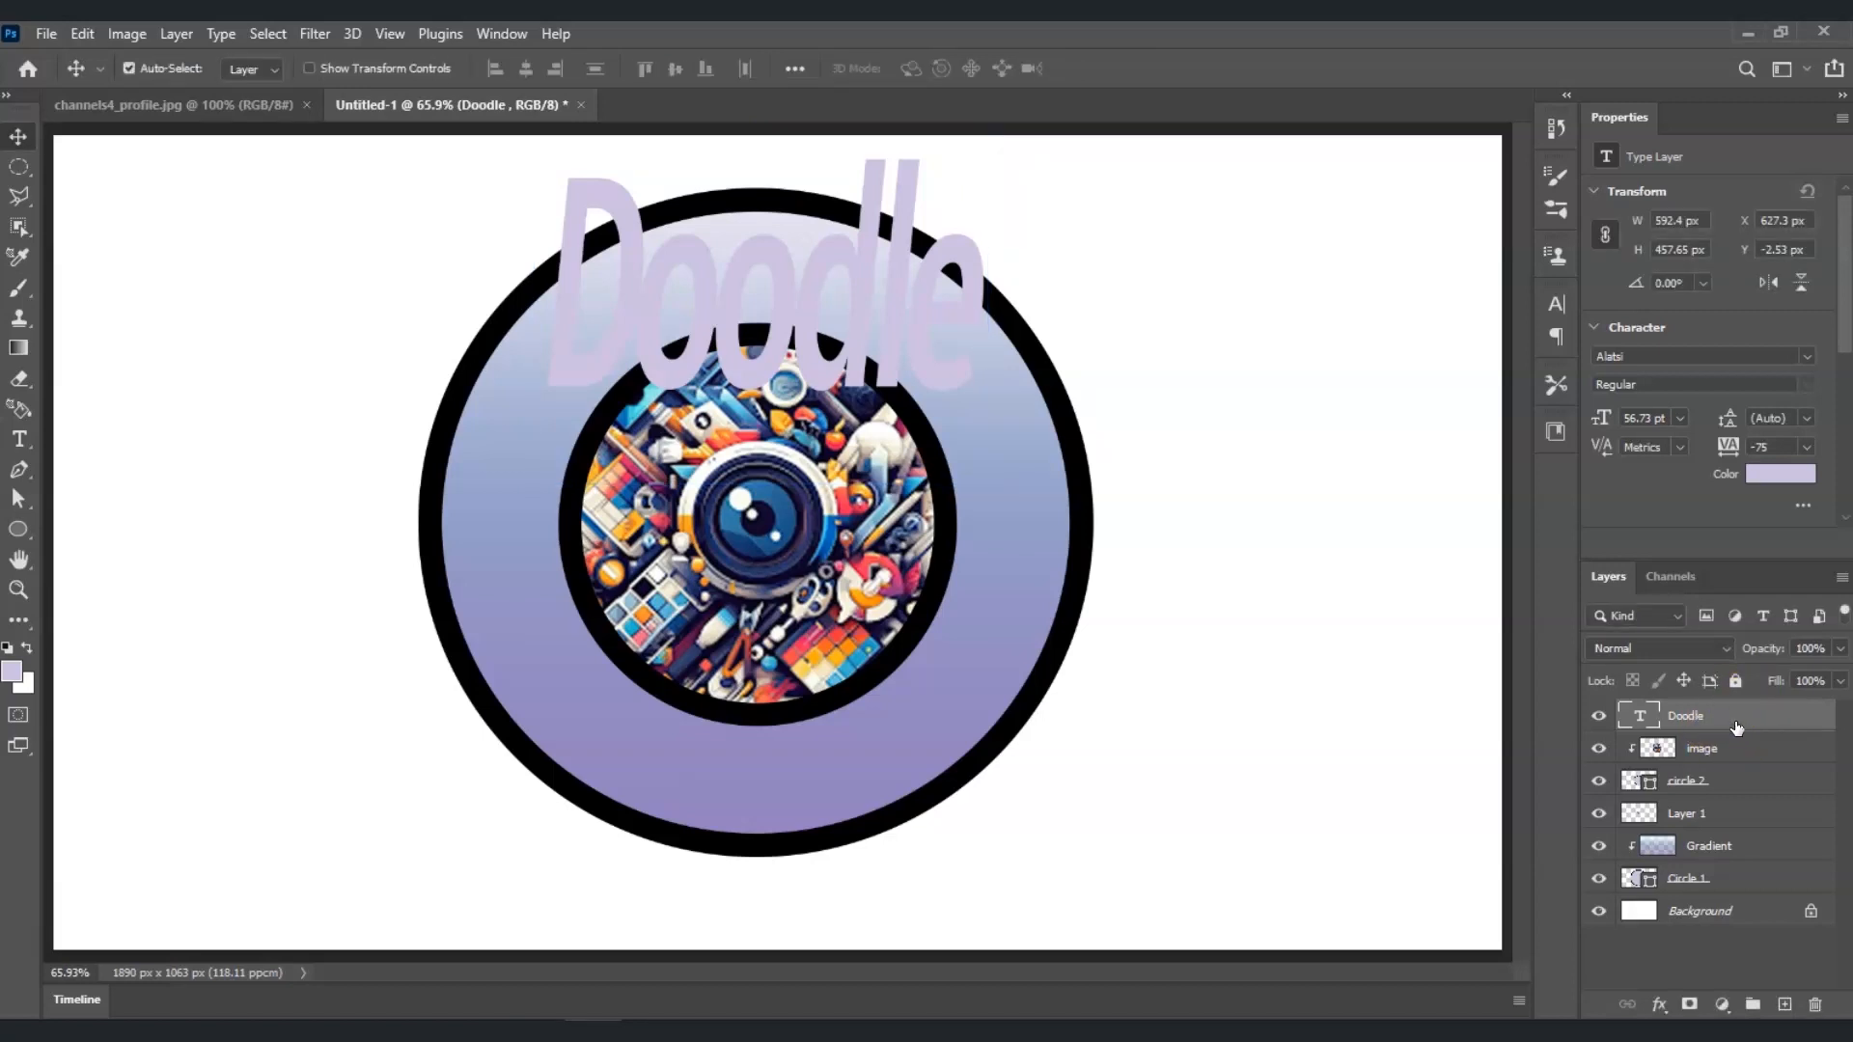
key("ctrl+t")
right_click(743, 296)
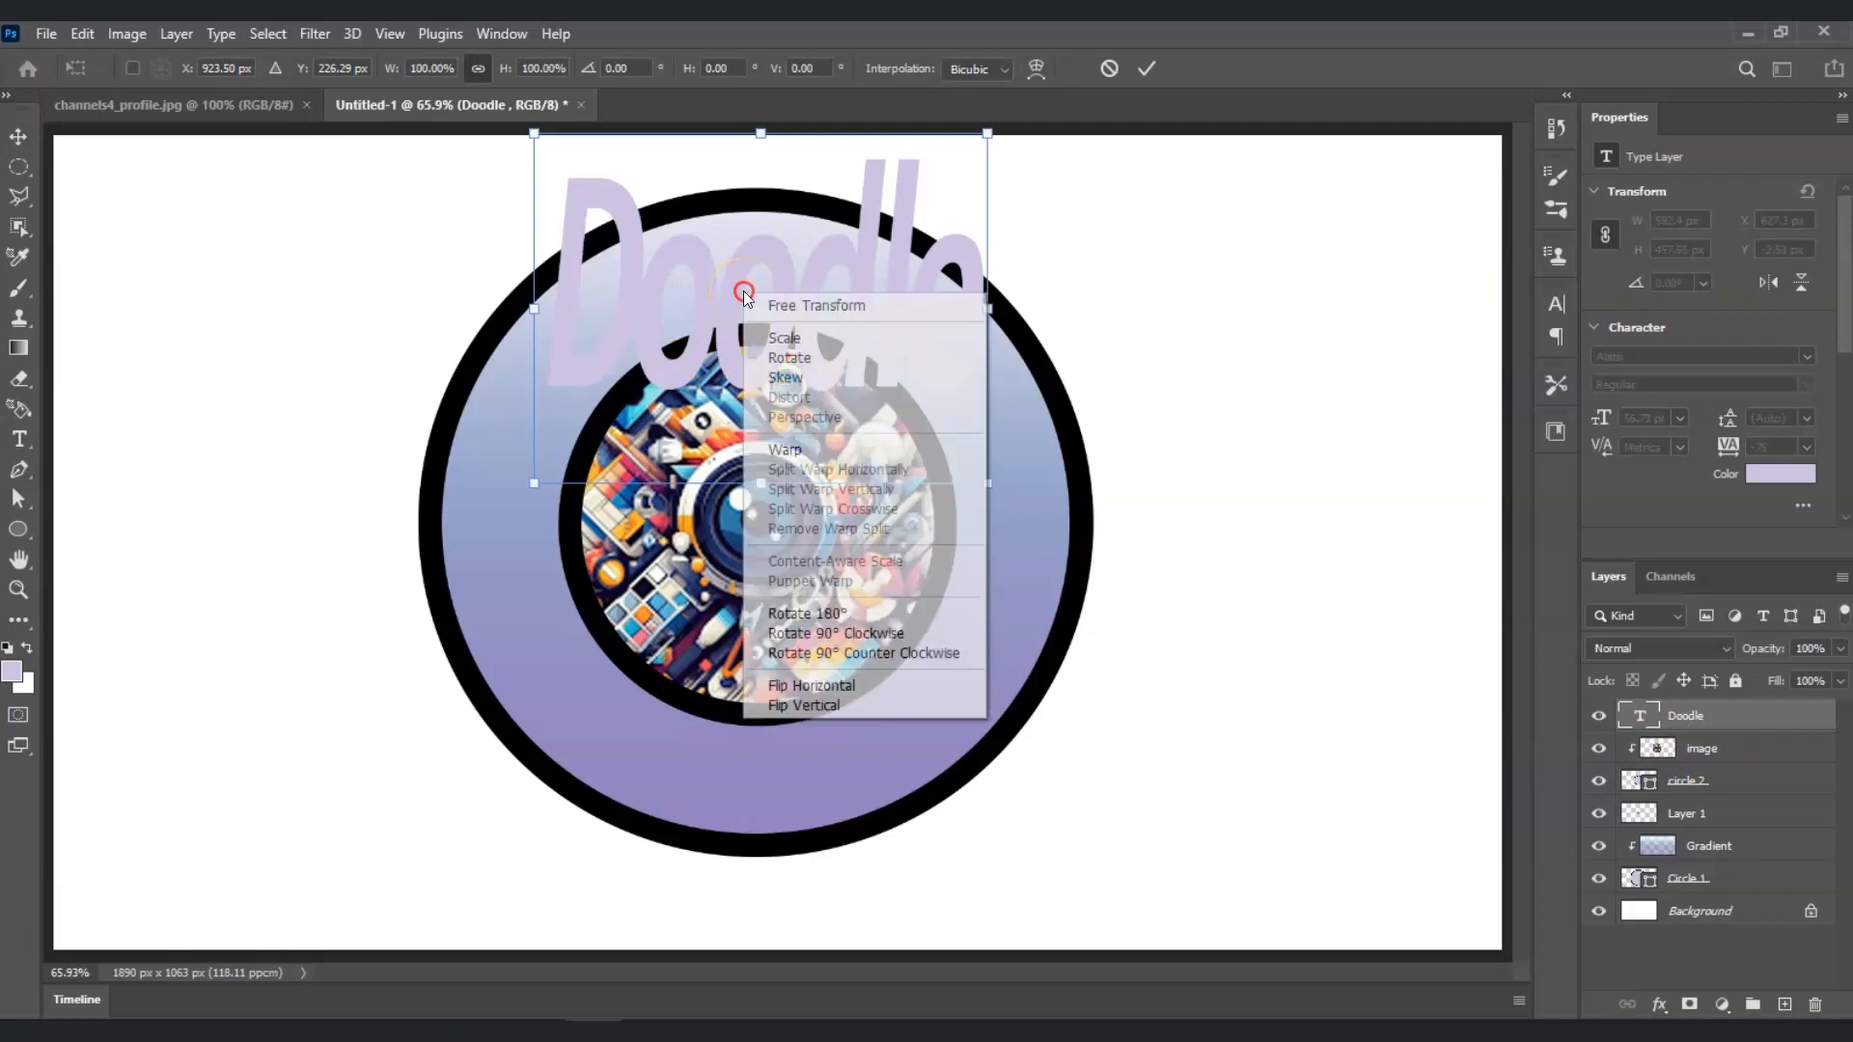
left_click(841, 447)
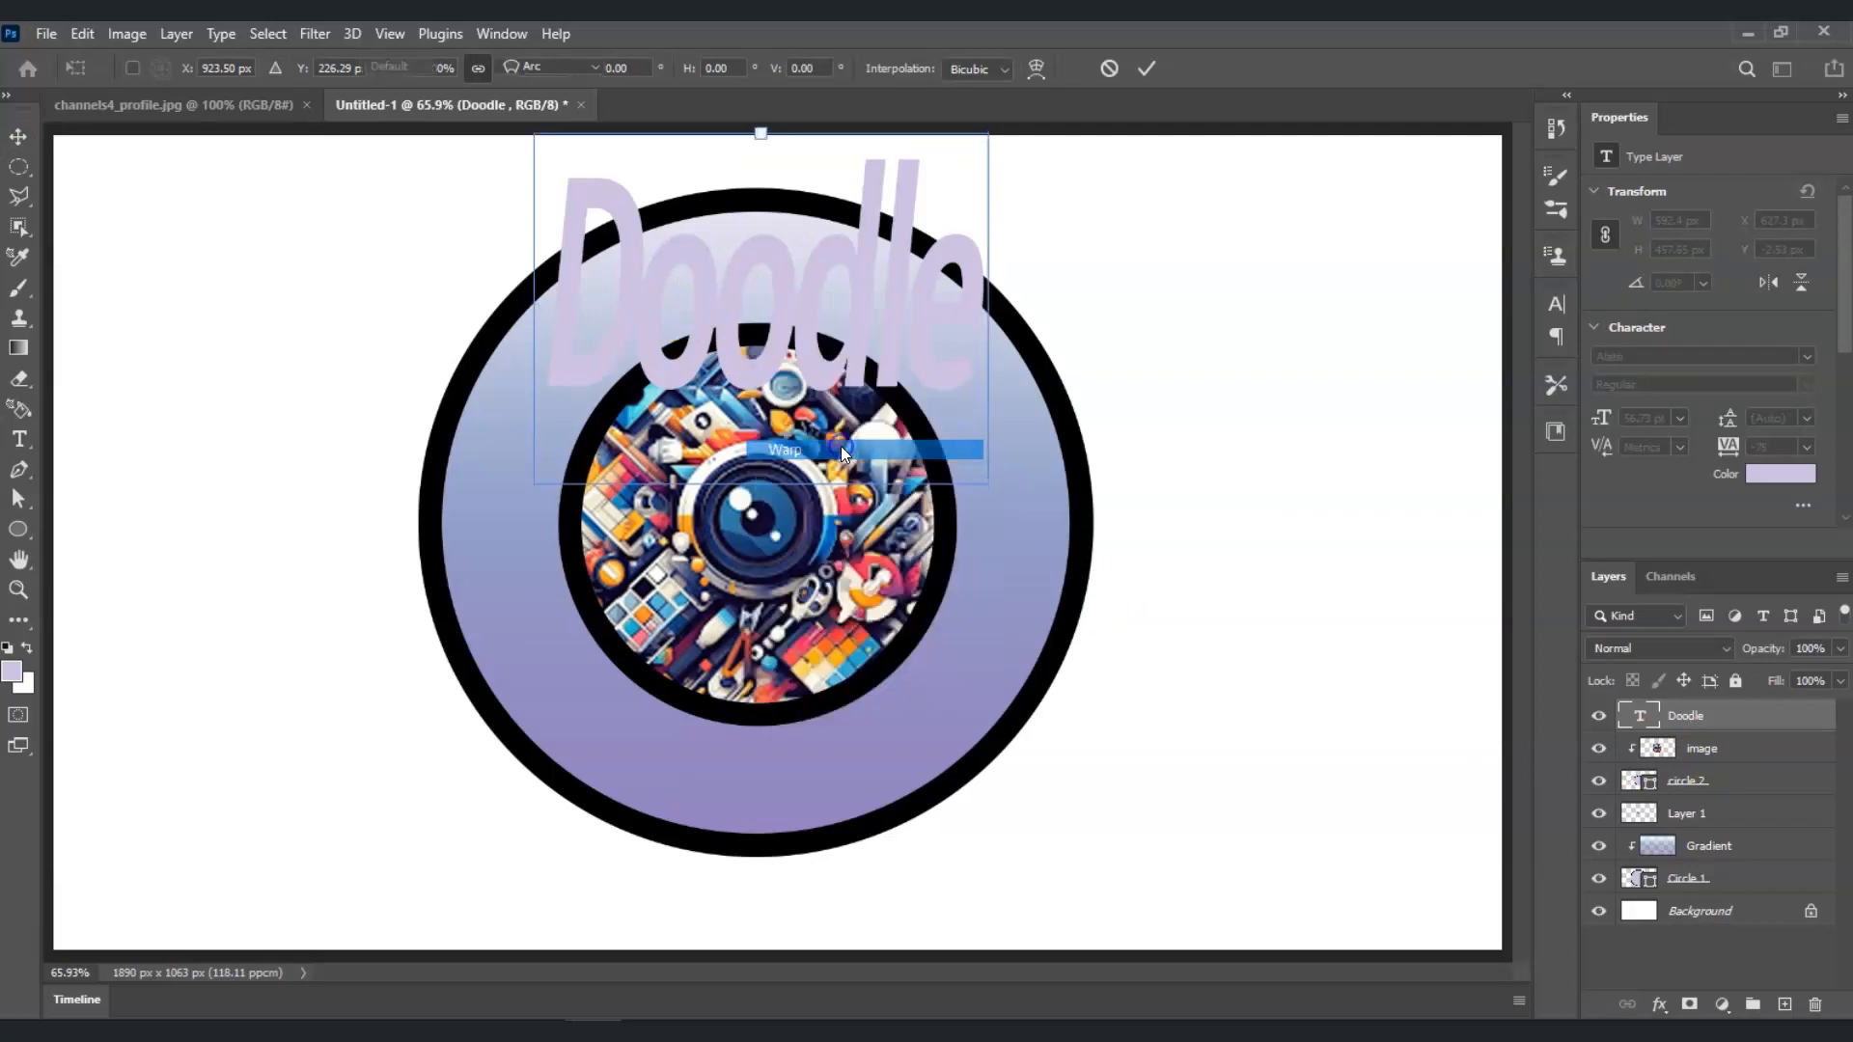
left_click(622, 311)
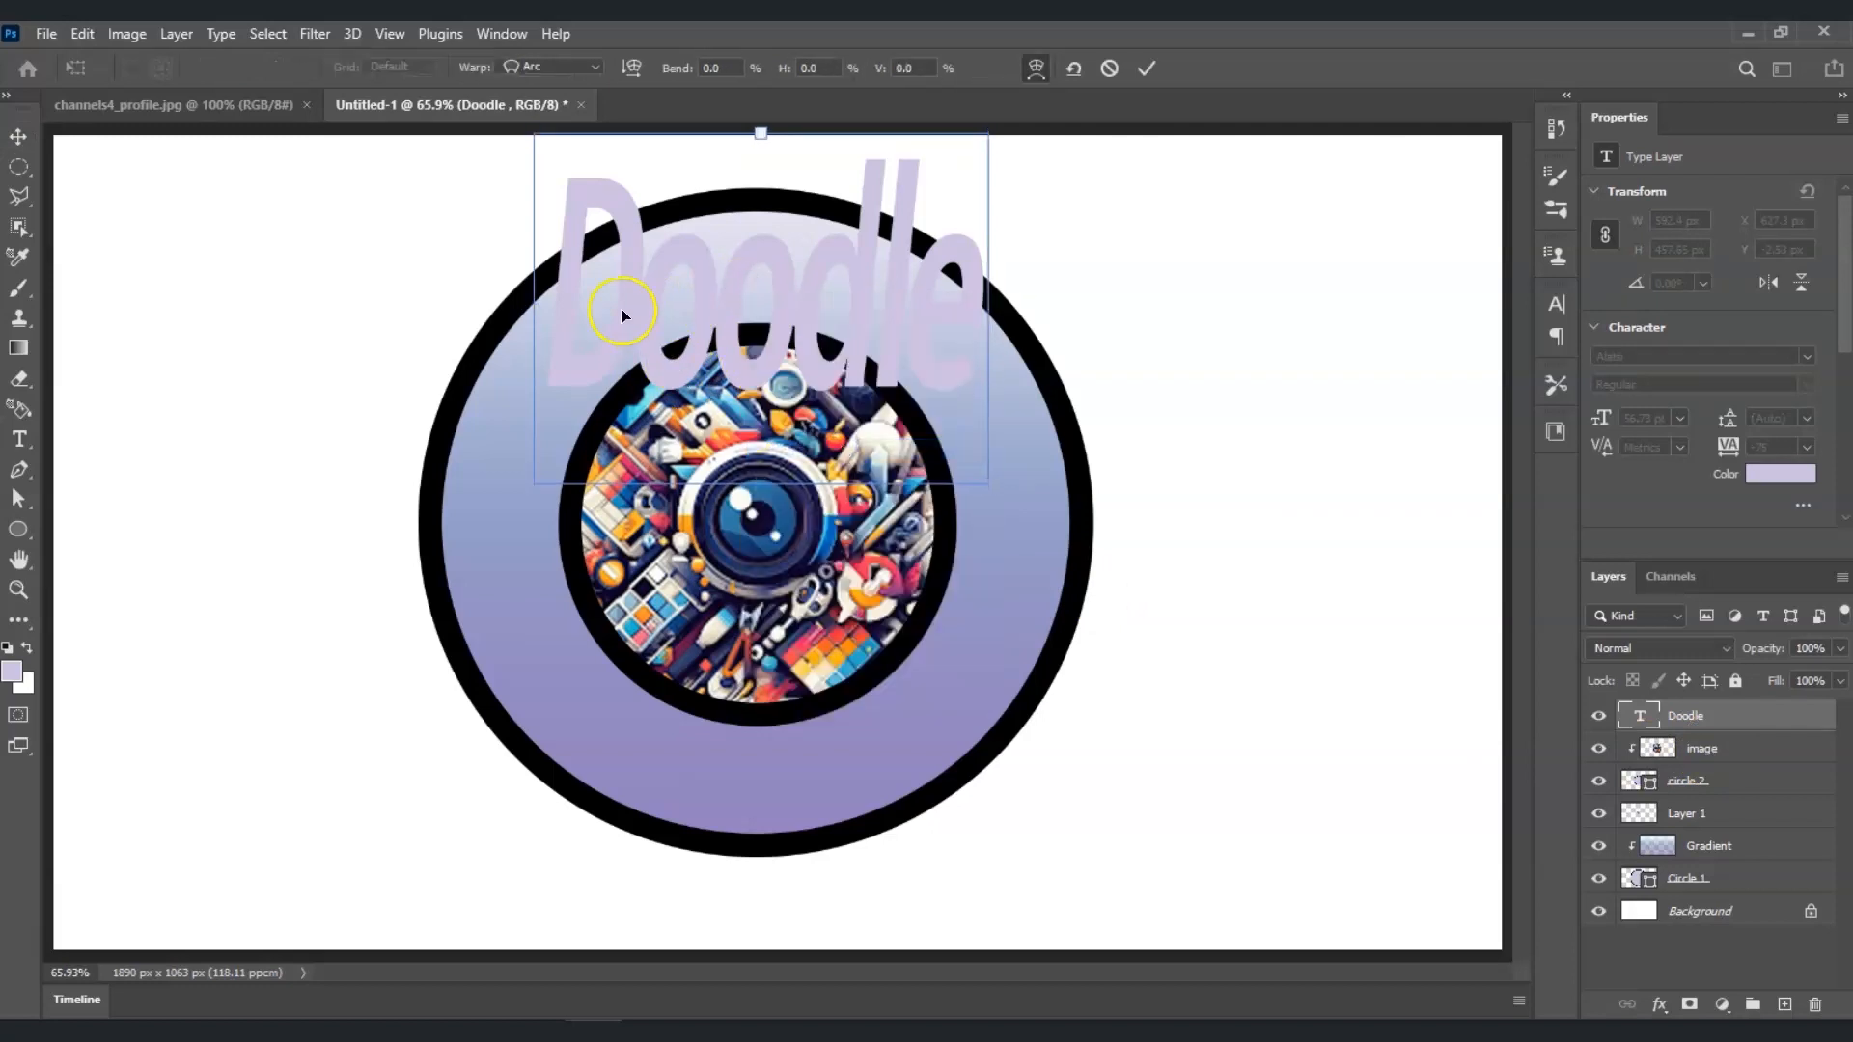
left_click(591, 78)
left_click(558, 86)
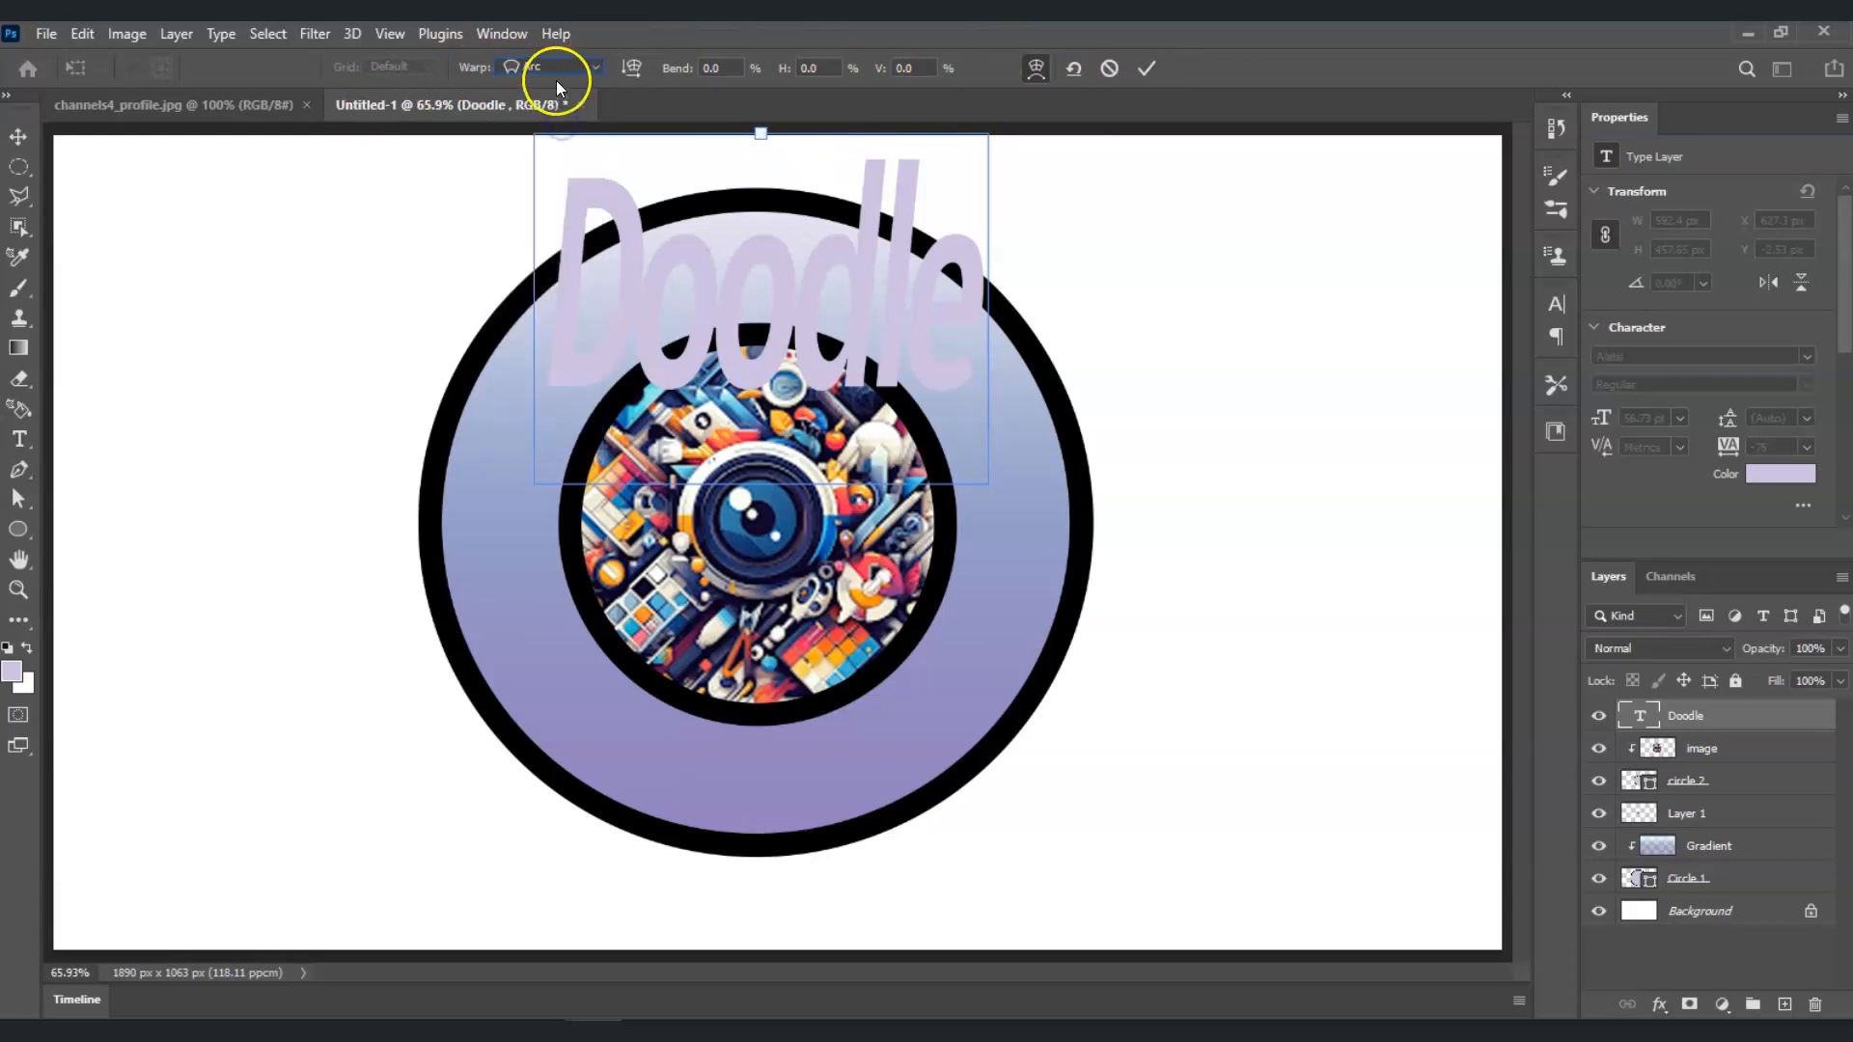
left_click_drag(881, 280, 891, 299)
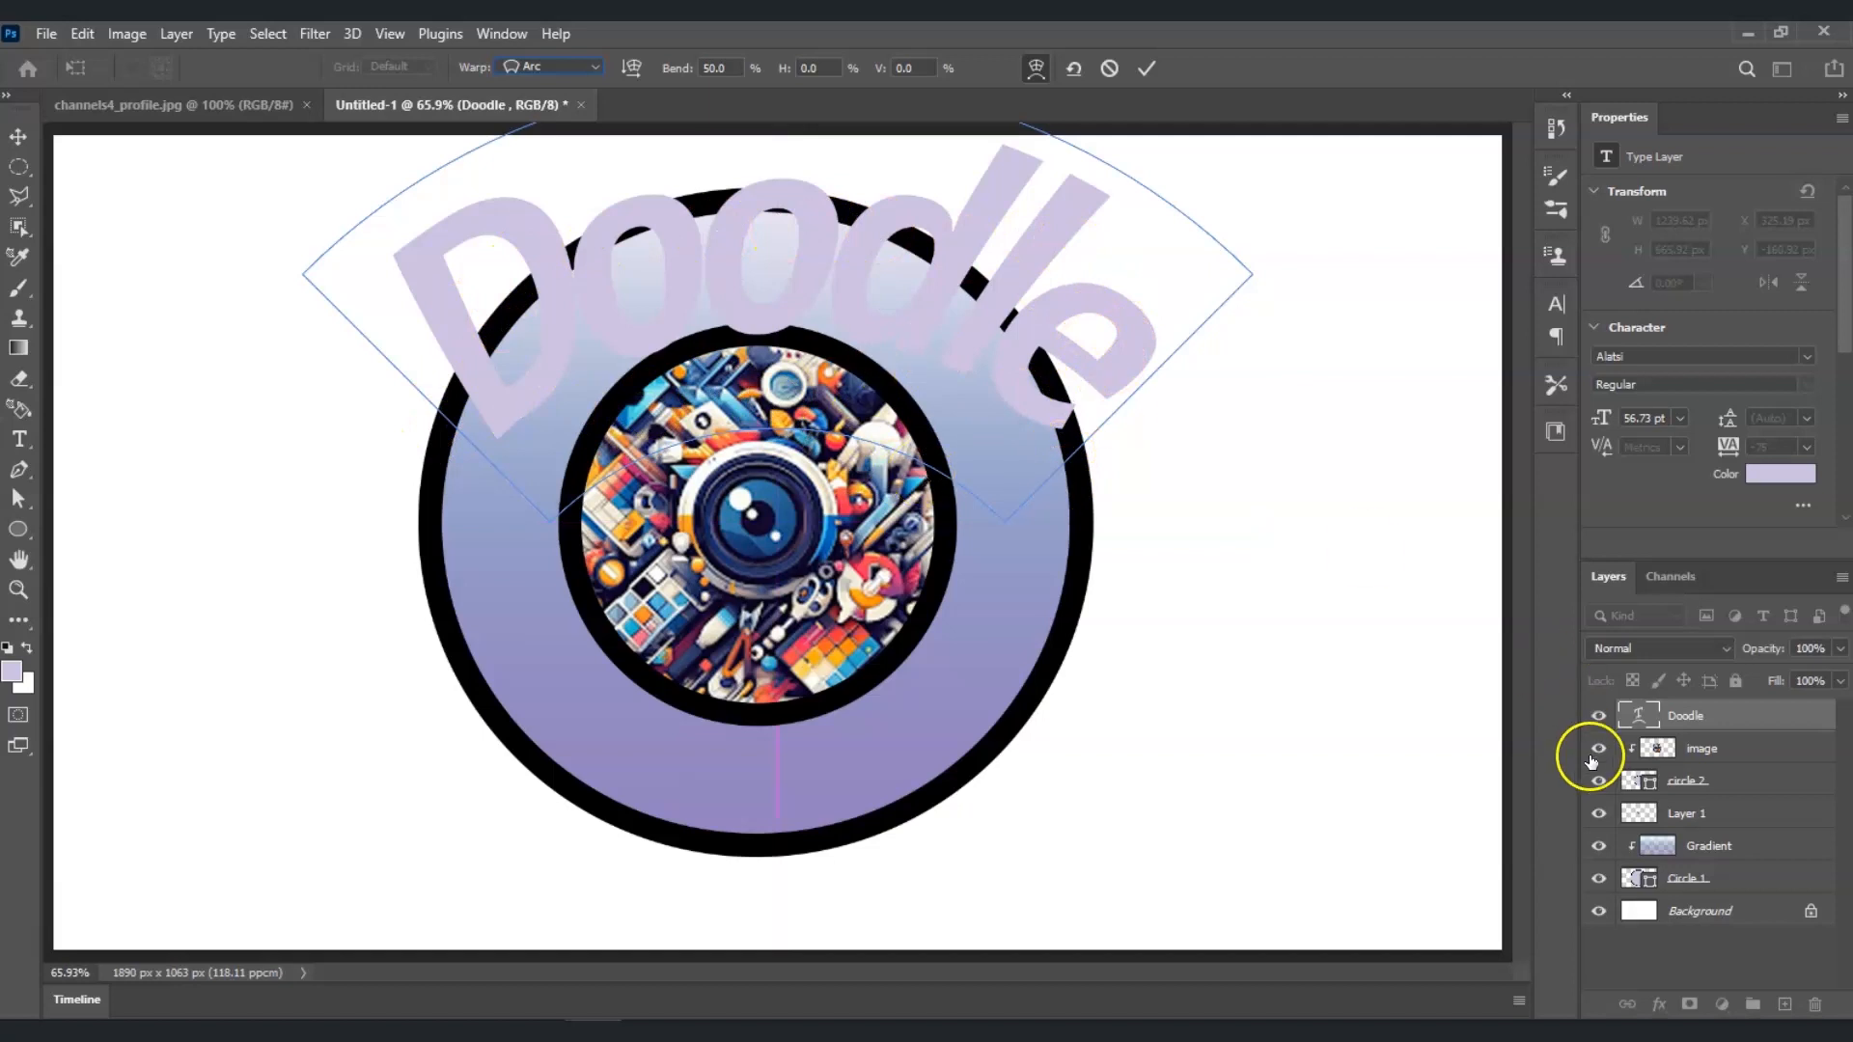
Step: Recolour the Doodle text to near-black #070607
left_click(1639, 719)
double_click(1639, 717)
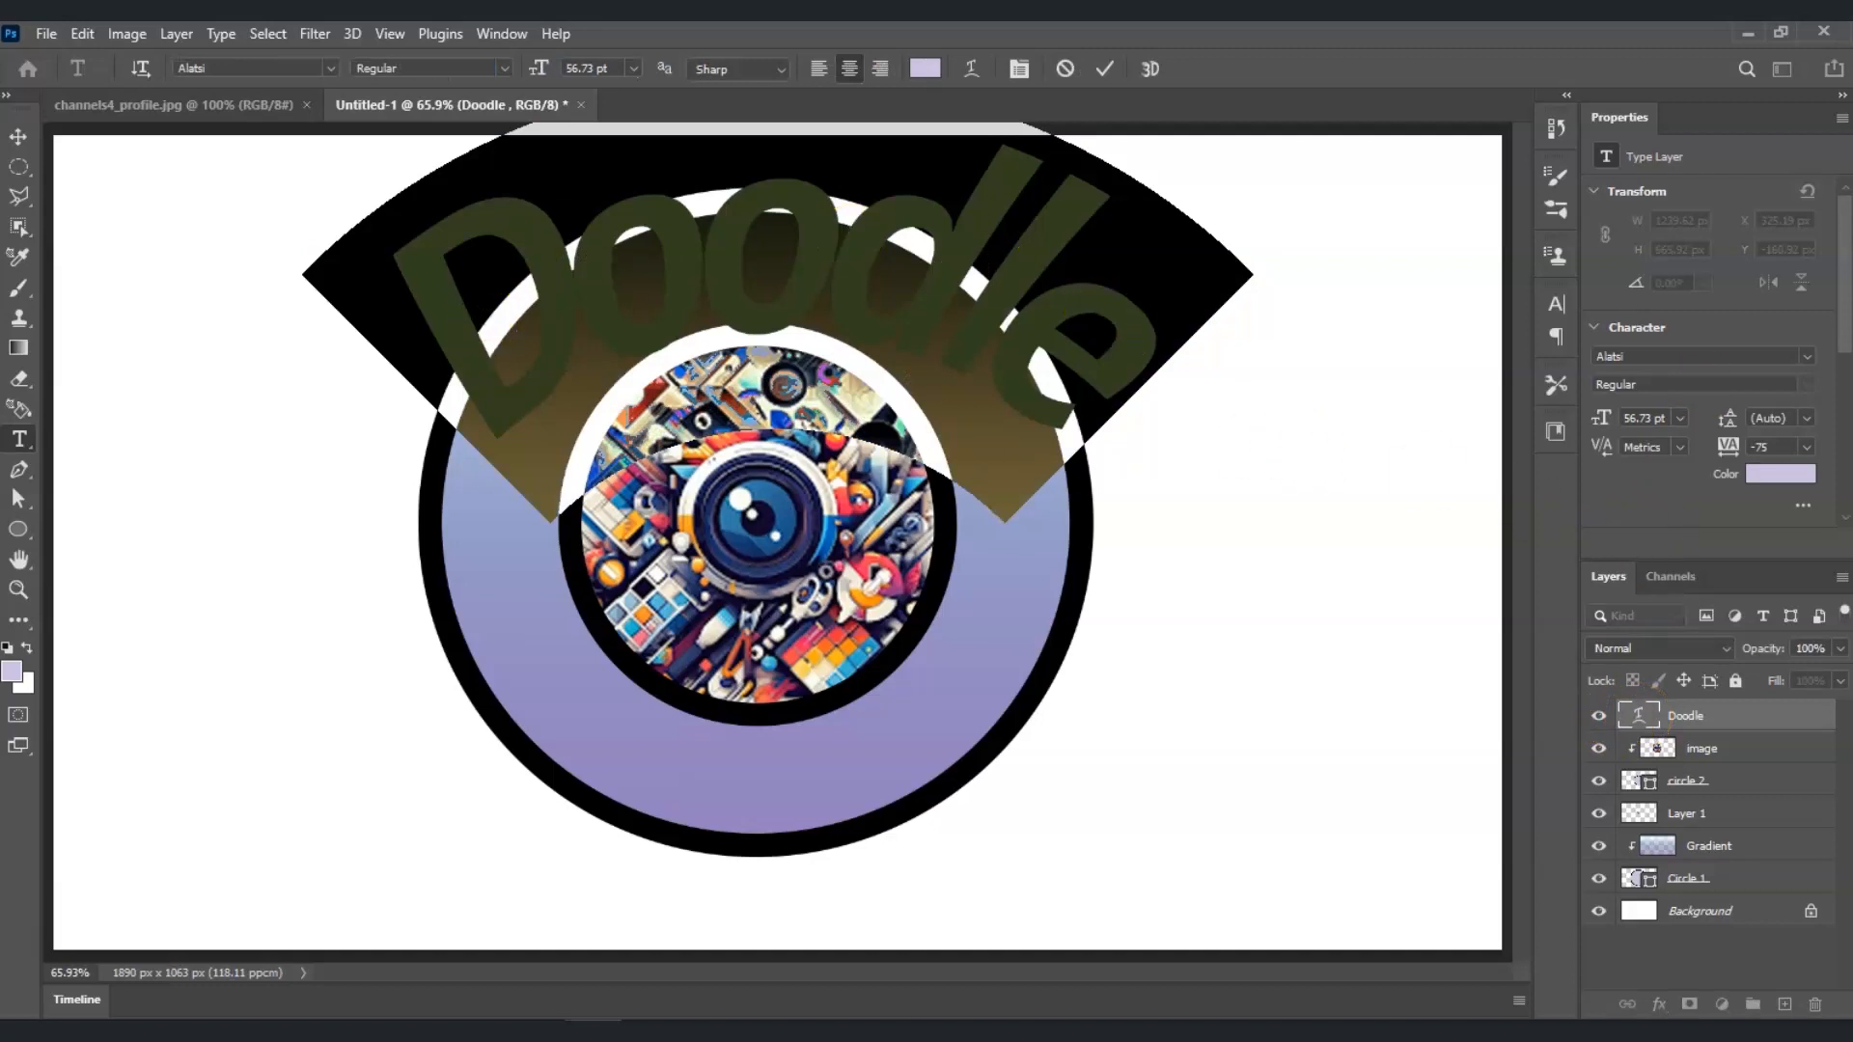
left_click(1720, 488)
mouse_move(1460, 541)
left_mouse_down()
mouse_move(1259, 732)
mouse_move(1290, 675)
mouse_move(1263, 694)
left_mouse_up()
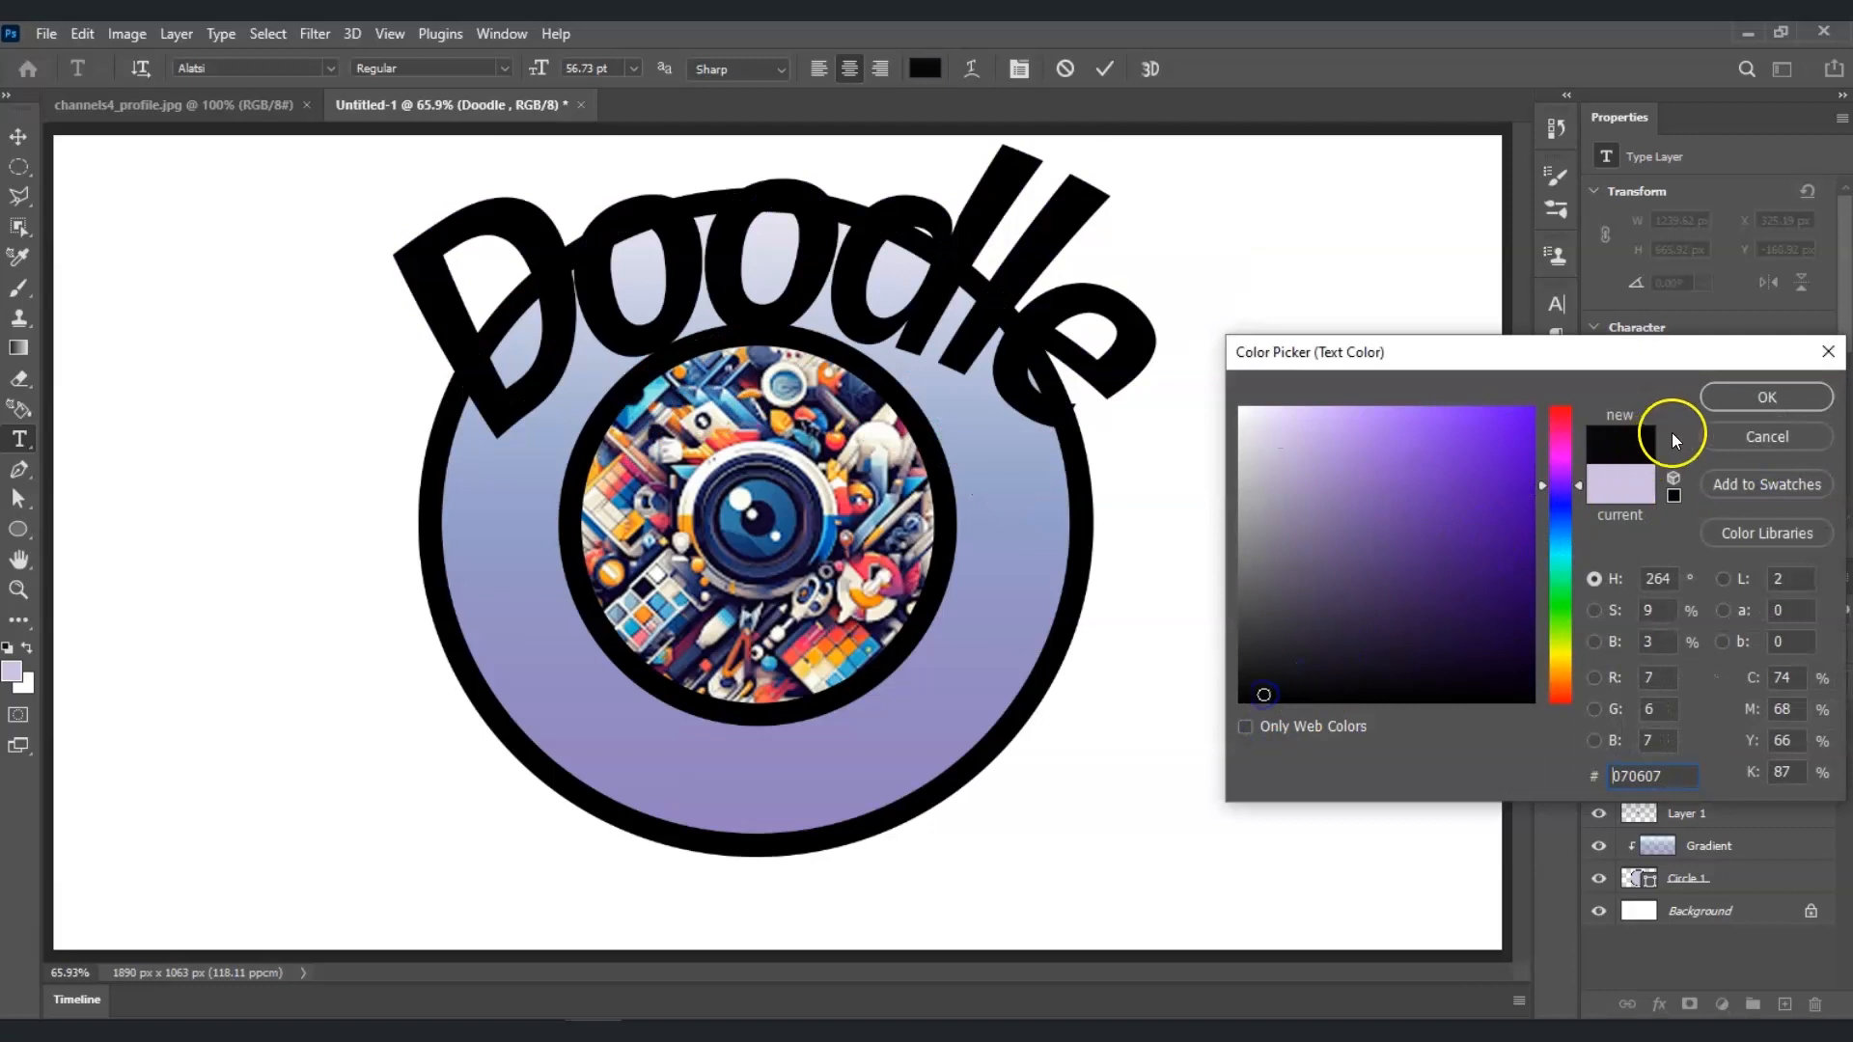
left_click(1753, 406)
key("ctrl+Return")
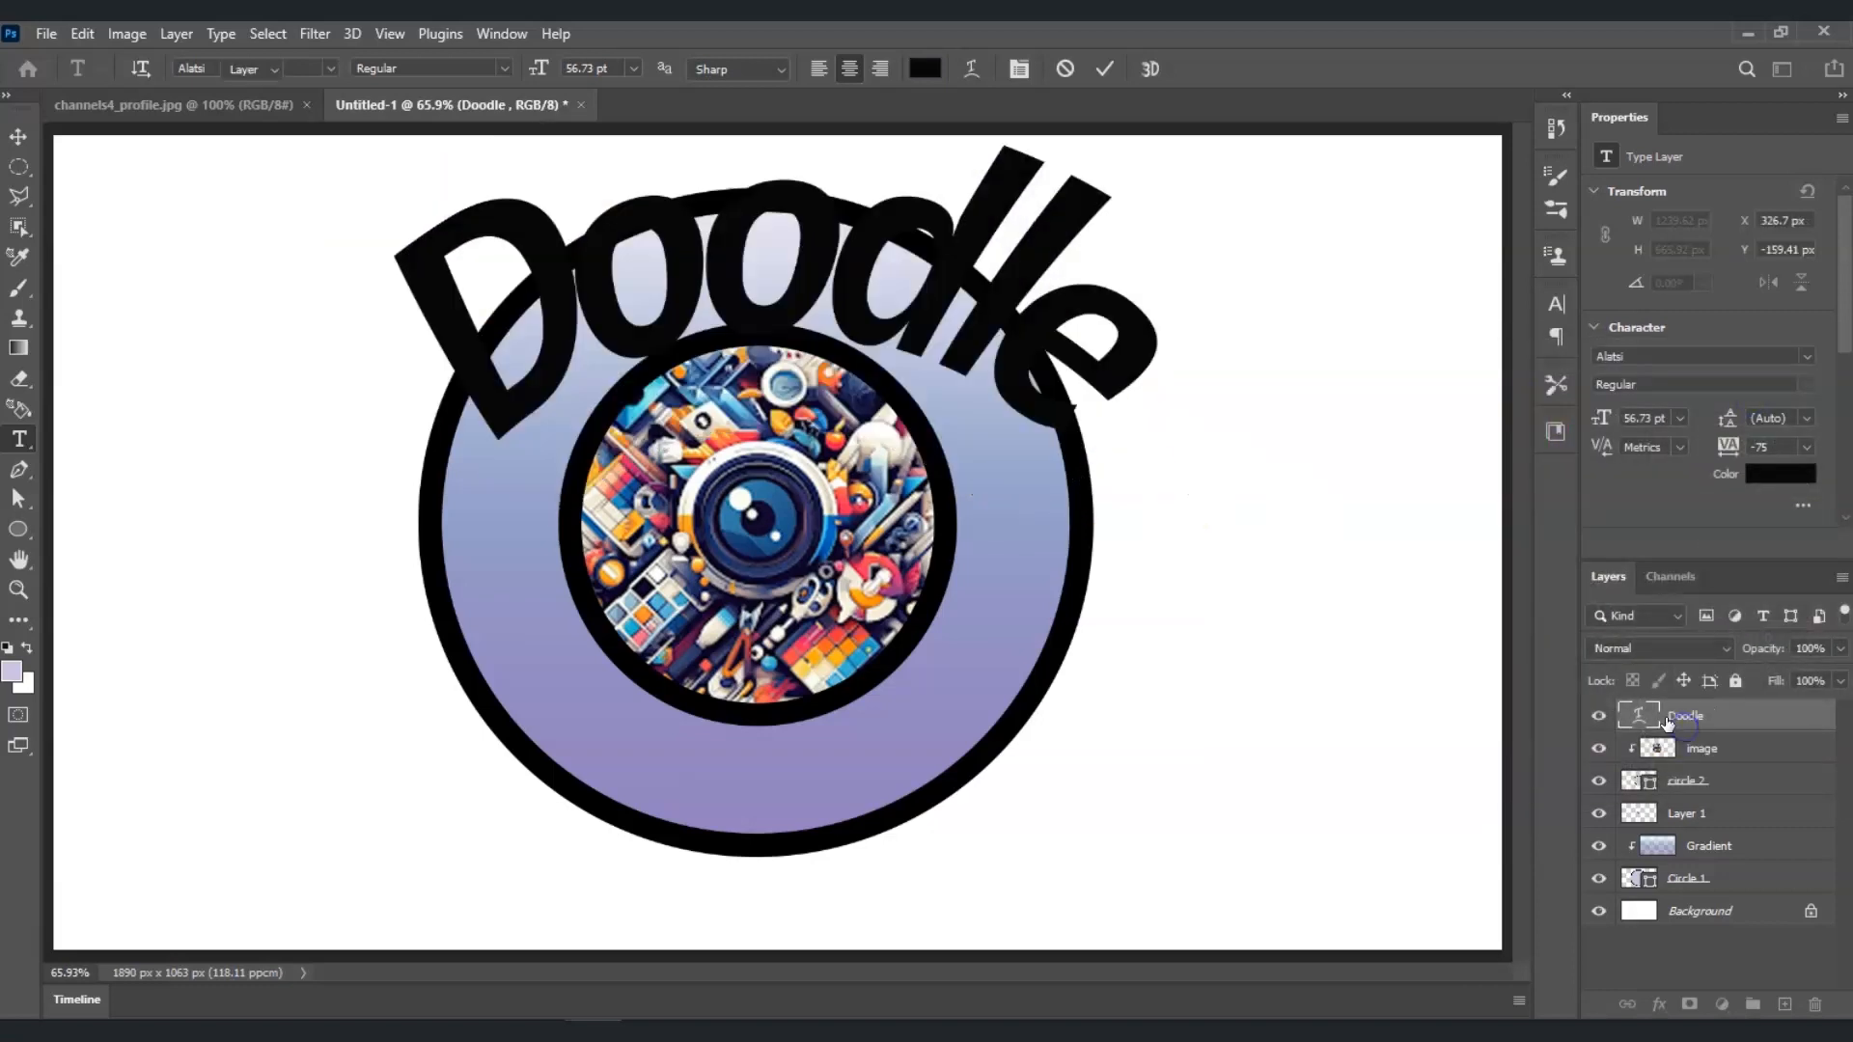
key("v")
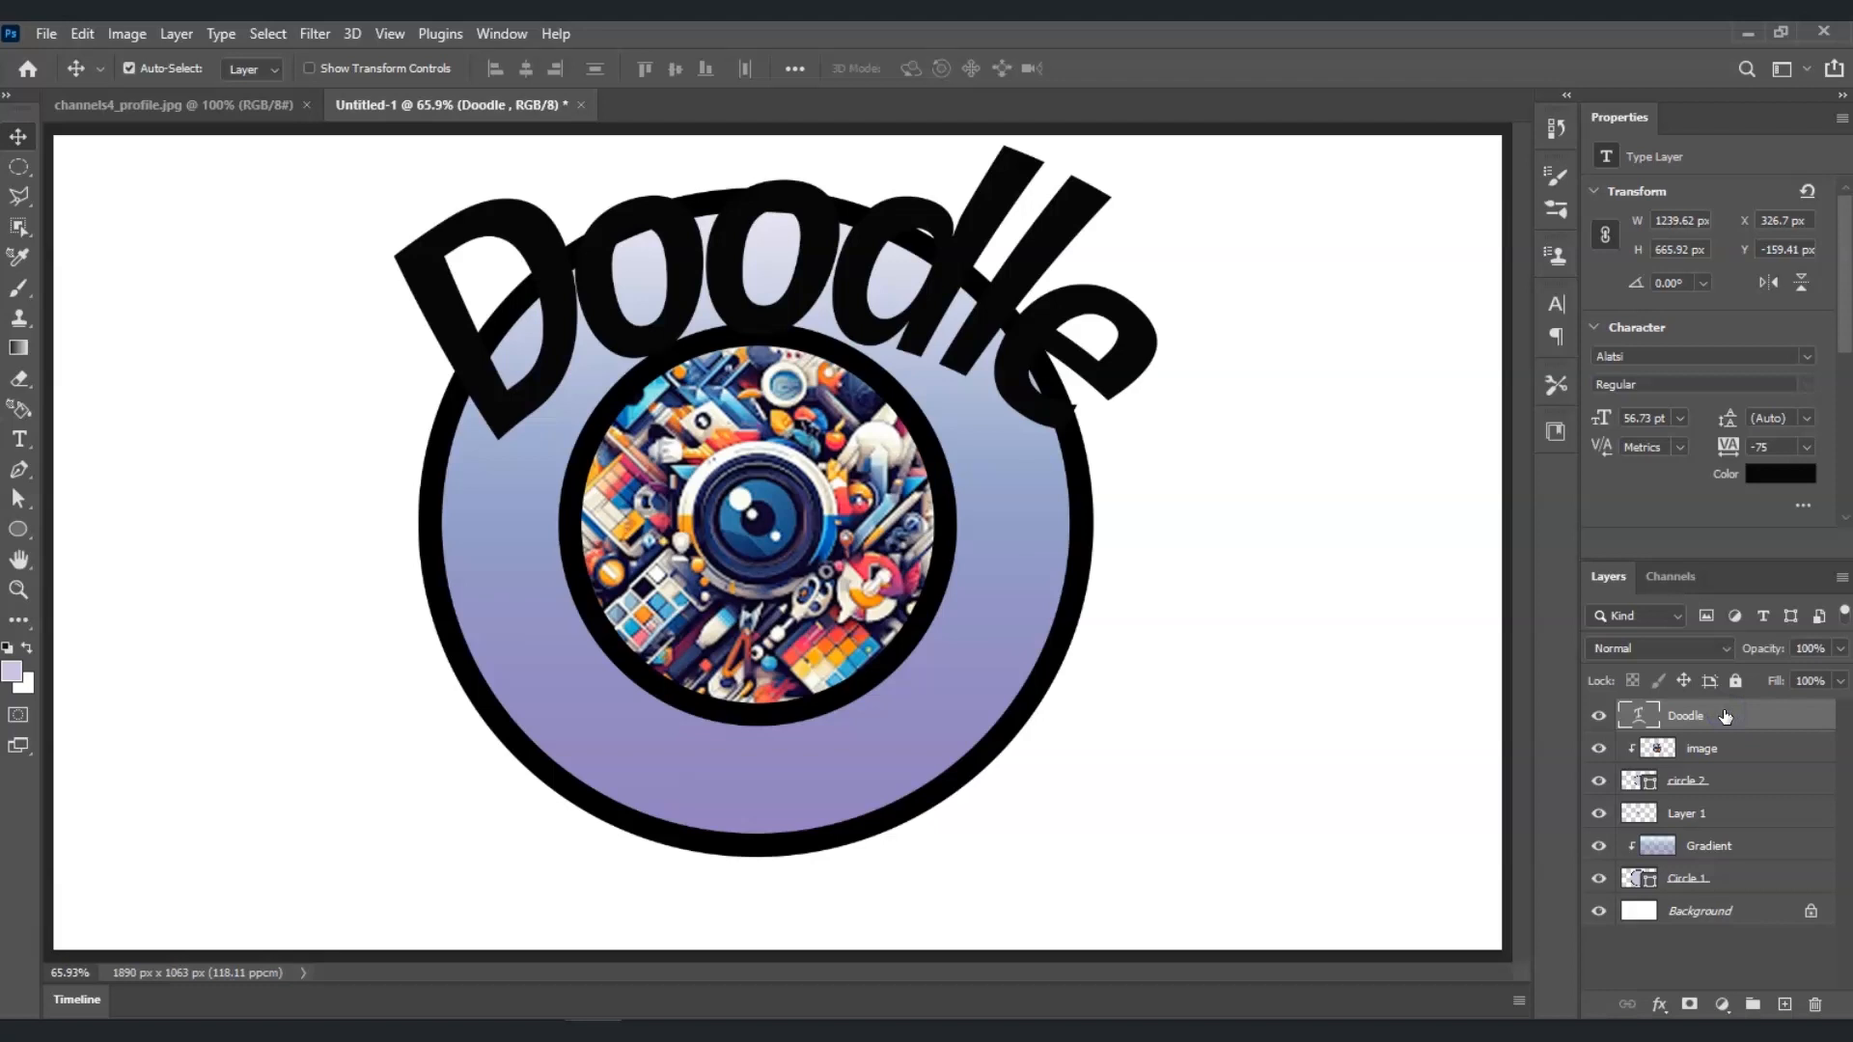
Step: Increase the Arc warp bend of the Doodle text to 100%
key("ctrl+t")
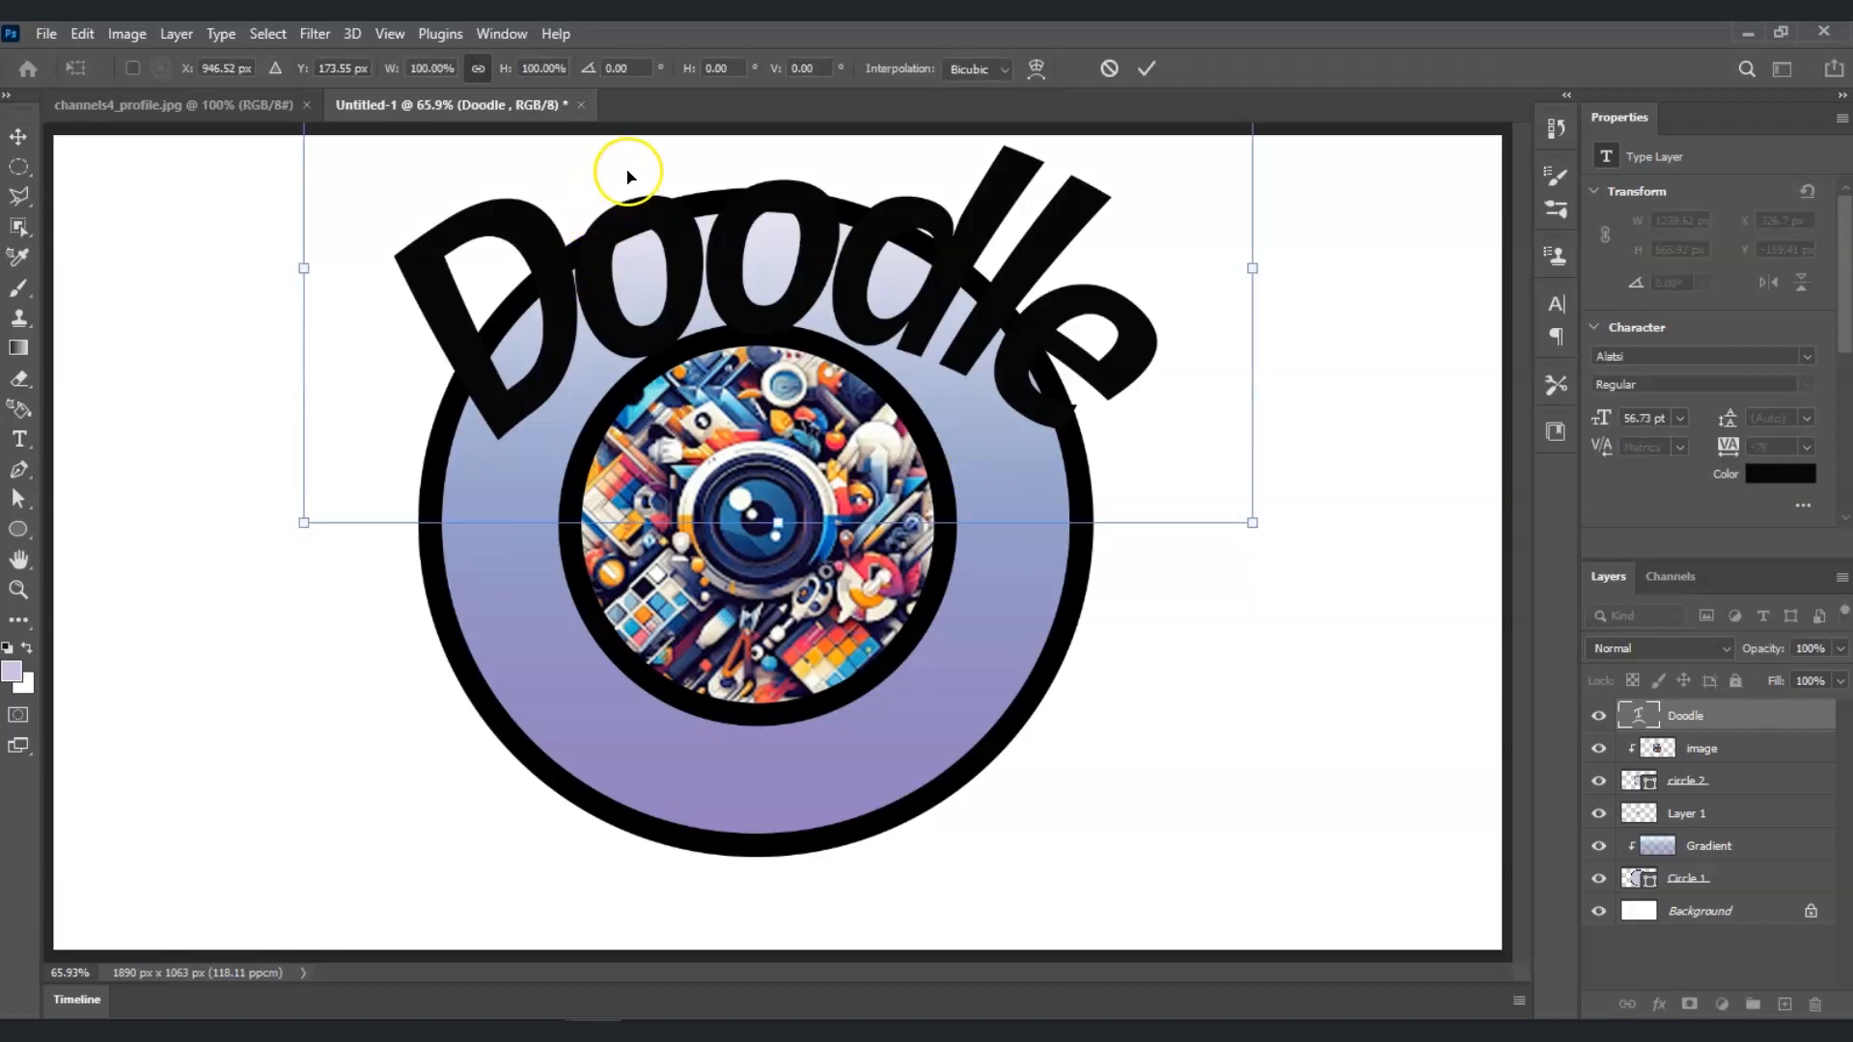
right_click(878, 247)
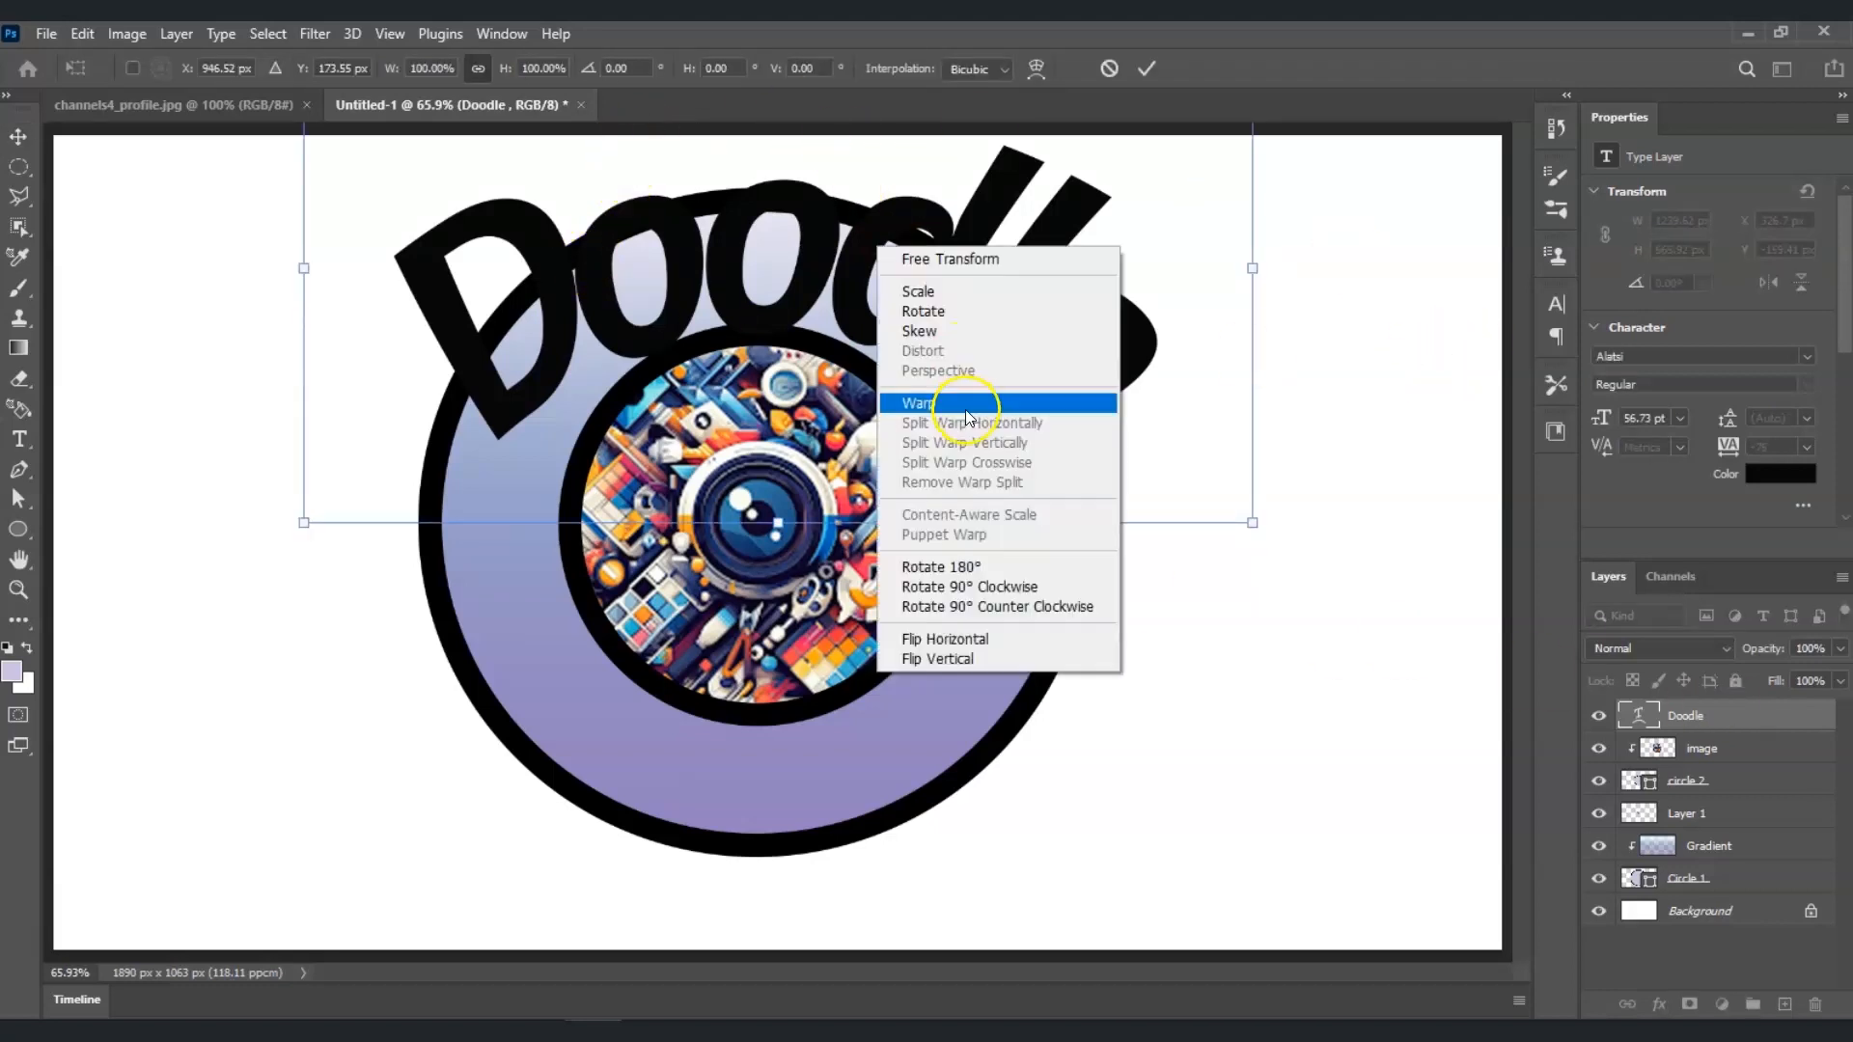
left_click(965, 405)
left_click(678, 70)
left_click_drag(678, 72, 736, 145)
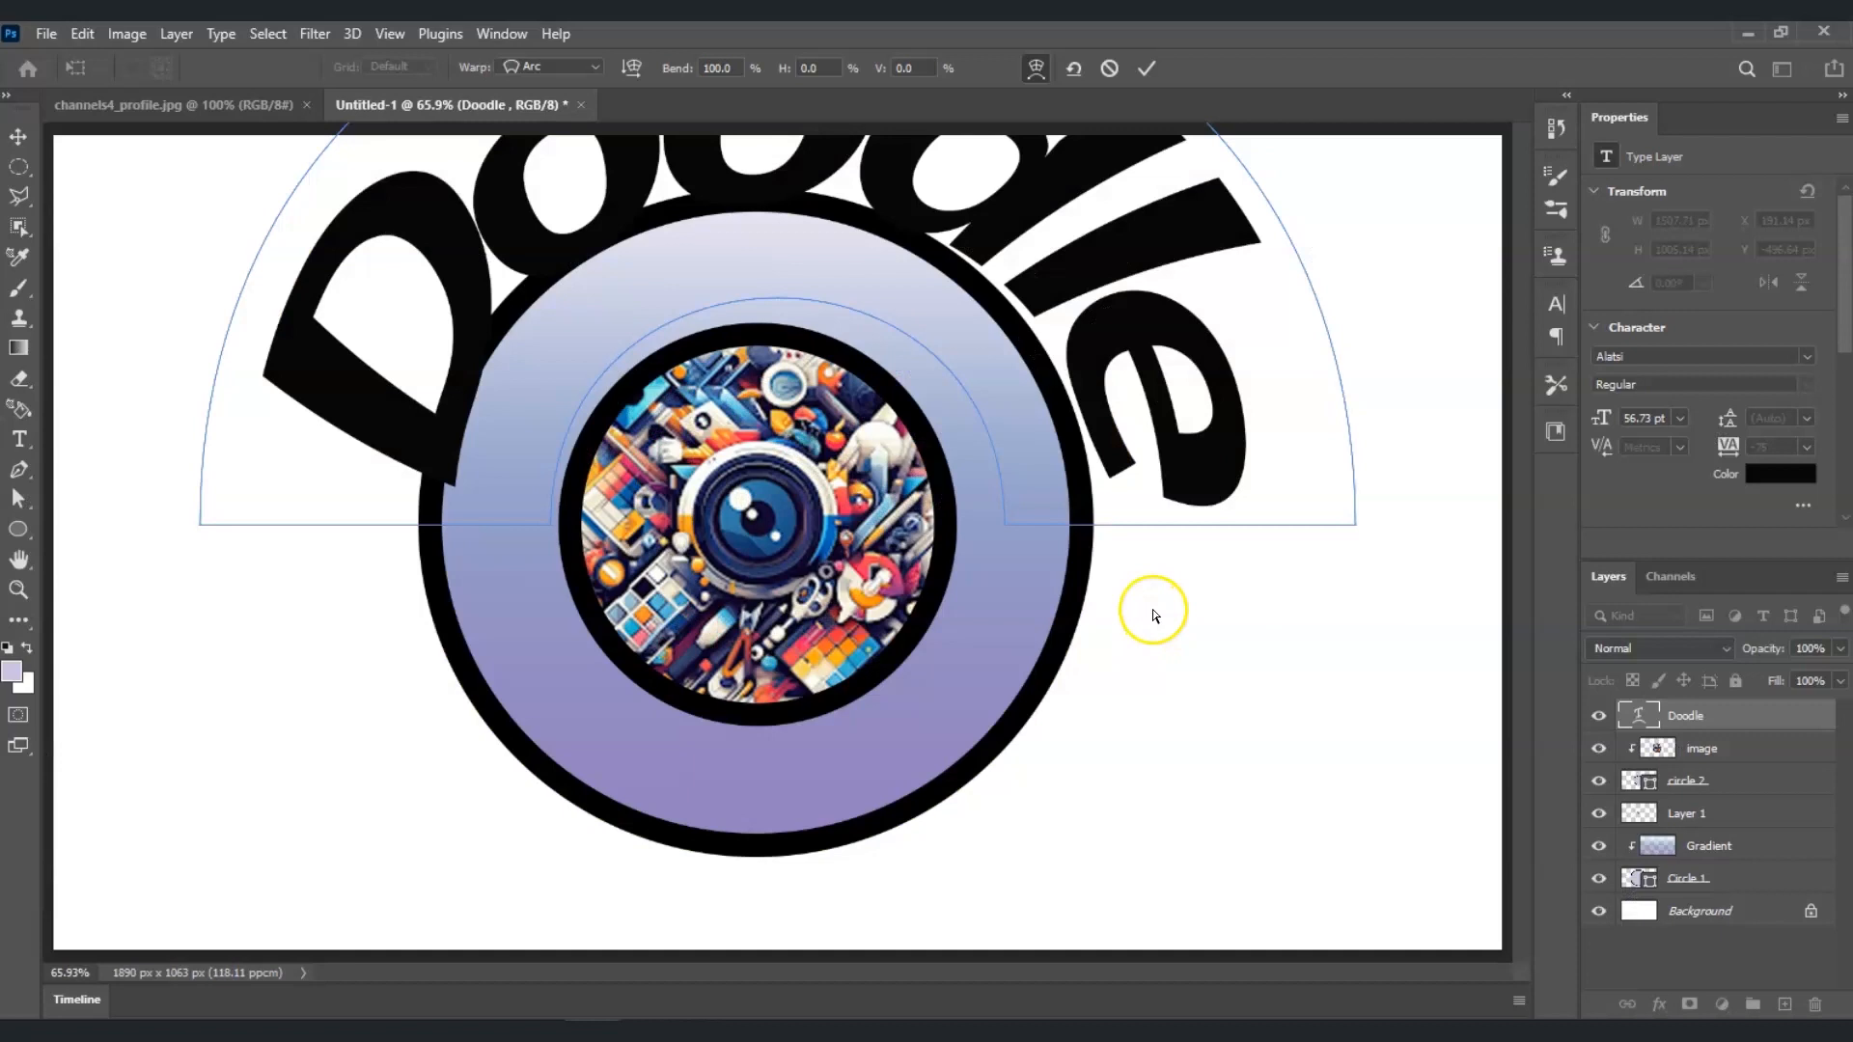
key("Return")
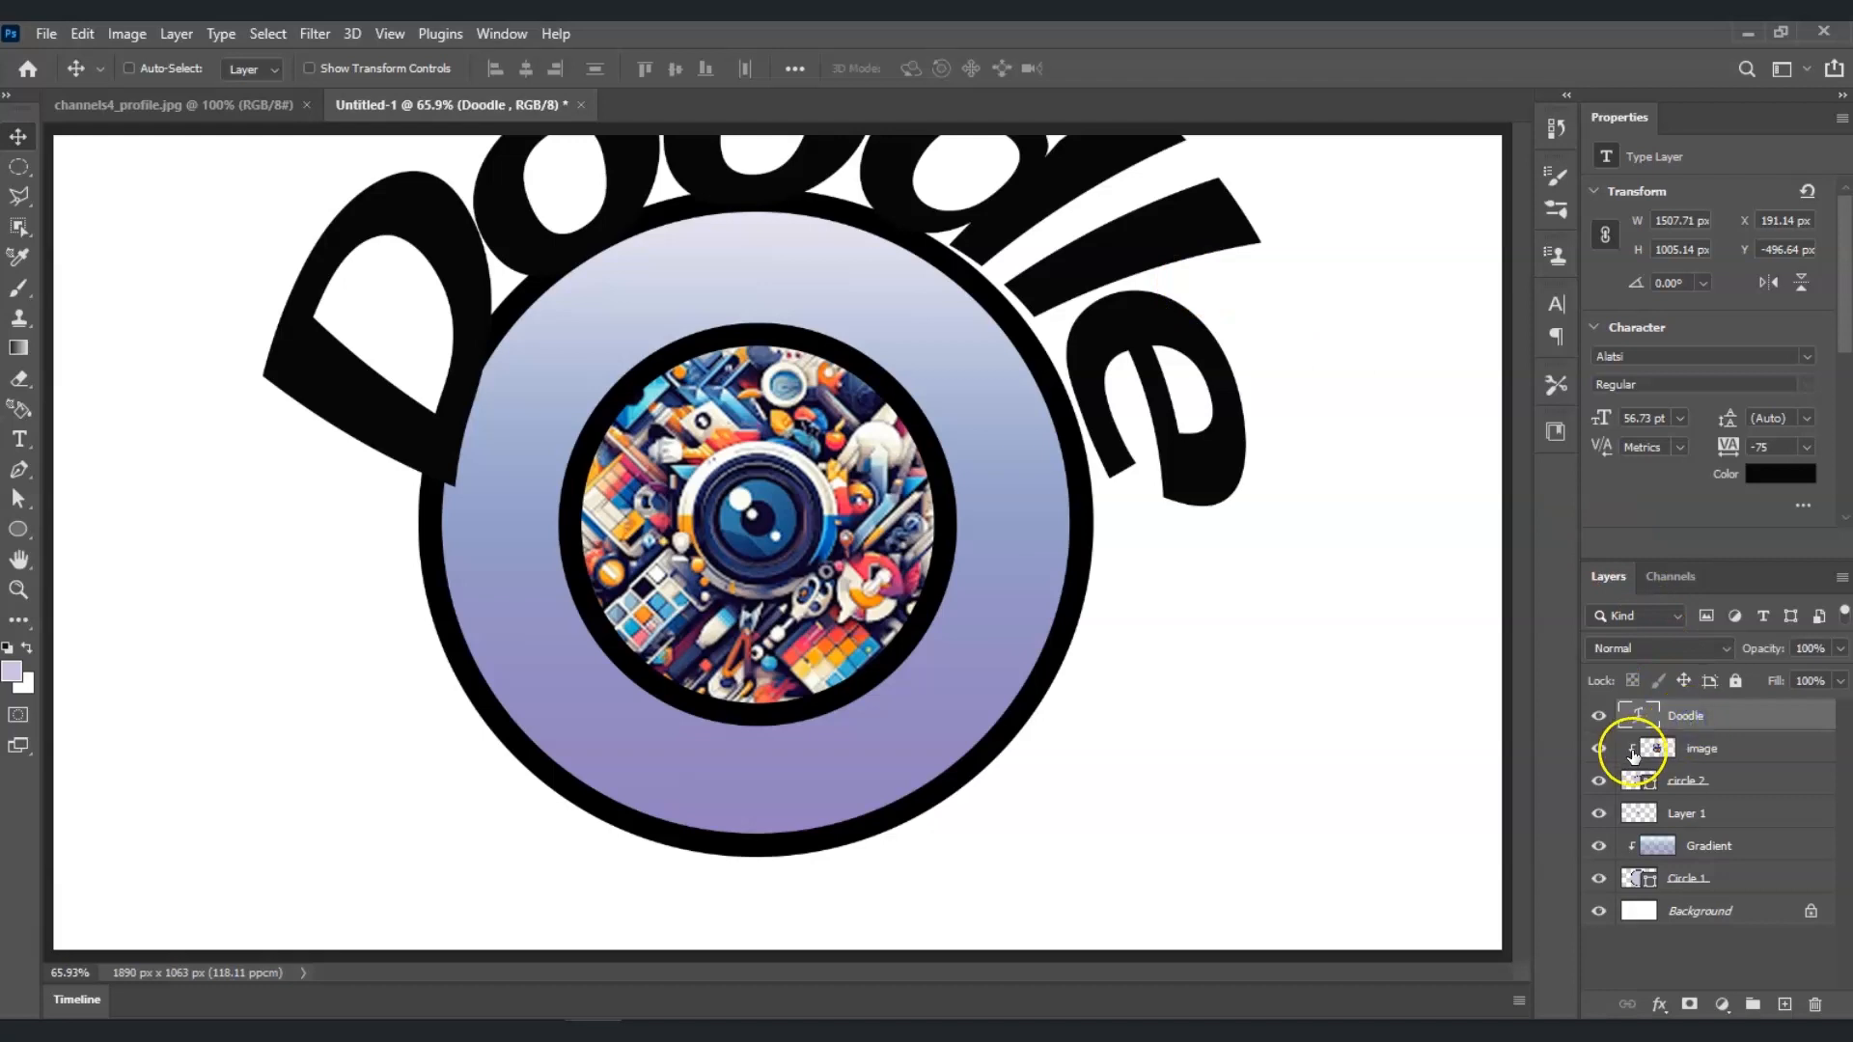
Step: Scale the Doodle text down to about 63.6% and position it inside the upper half of the ring
key("ctrl+t")
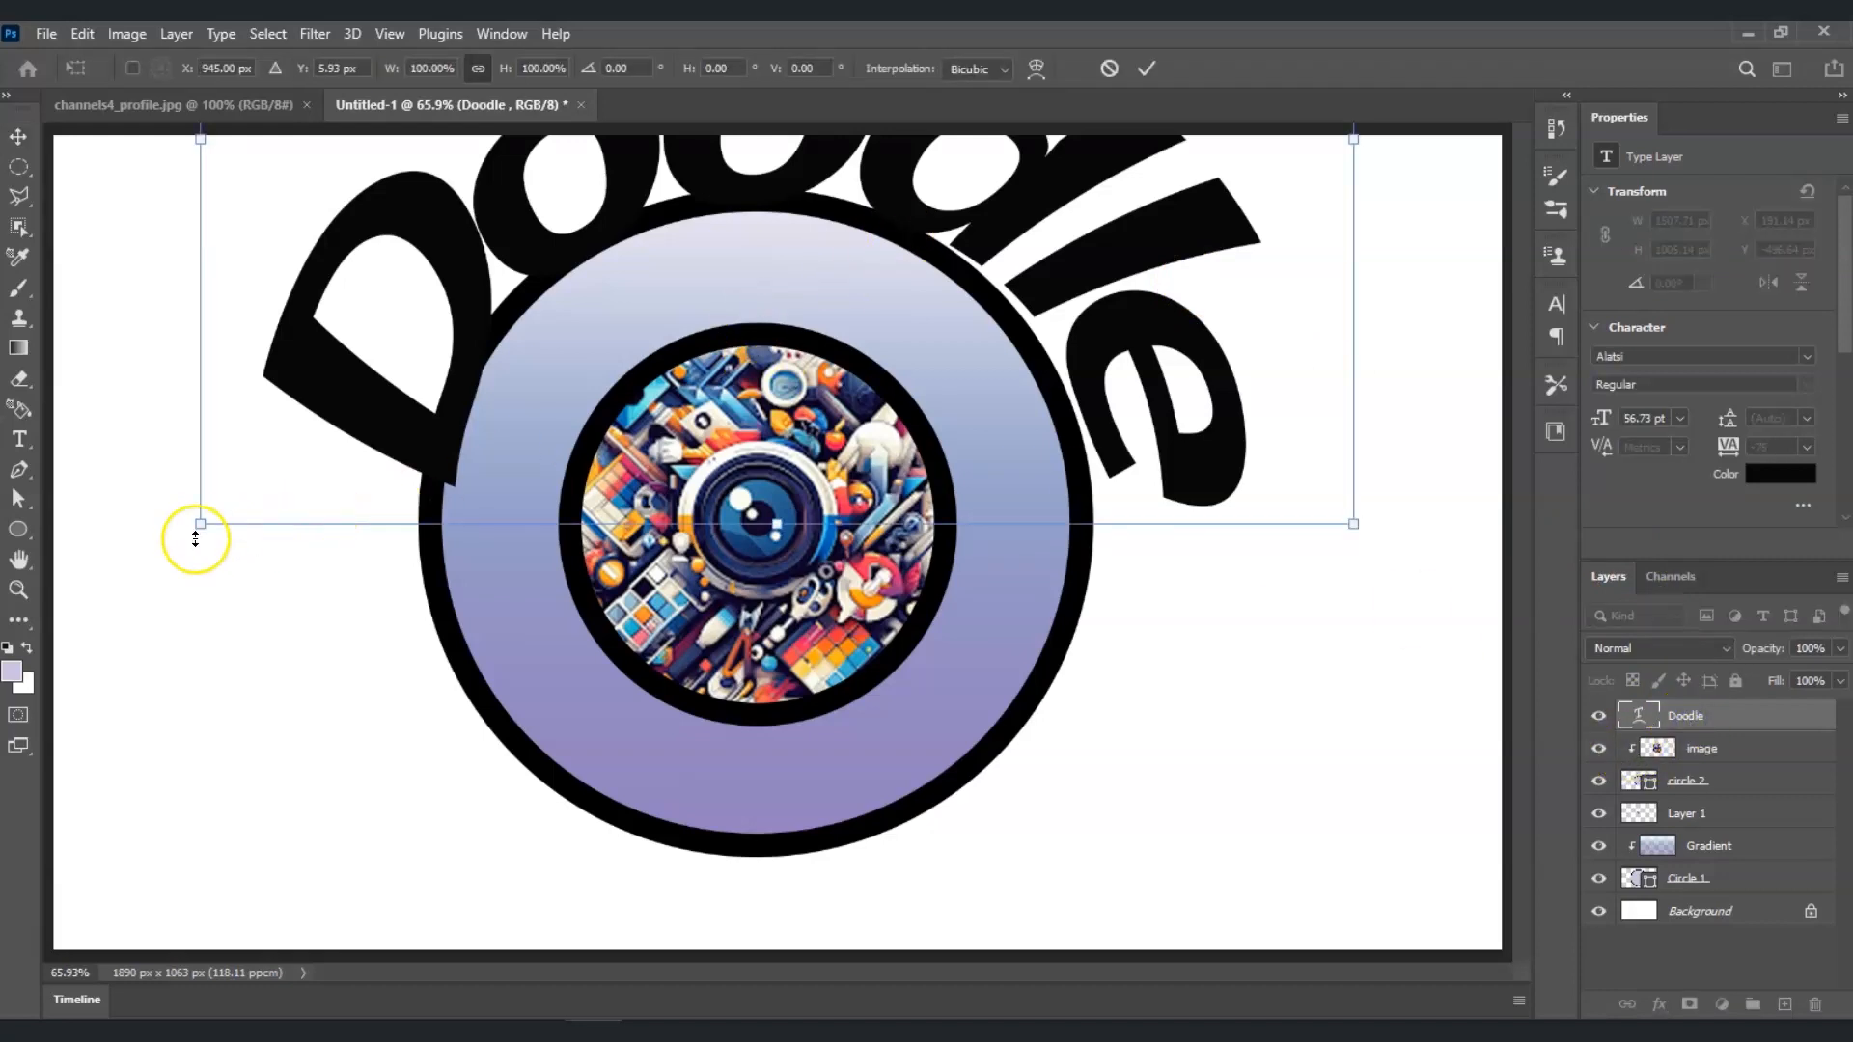
left_click_drag(198, 528, 447, 290)
left_click_drag(731, 354, 683, 585)
mouse_move(1307, 568)
left_mouse_down()
mouse_move(1100, 438)
mouse_move(1117, 444)
left_mouse_up()
left_click_drag(978, 338, 960, 412)
left_click_drag(412, 285, 313, 288)
left_click_drag(700, 419, 753, 412)
left_click_drag(364, 279, 310, 281)
left_click_drag(713, 425, 736, 422)
left_click_drag(1179, 281, 1126, 287)
left_click_drag(902, 429, 940, 448)
left_click_drag(1161, 558, 1133, 537)
left_click_drag(913, 458, 917, 462)
left_click_drag(1132, 541, 1103, 525)
mouse_move(887, 445)
left_mouse_down()
mouse_move(902, 461)
mouse_move(882, 411)
left_mouse_up()
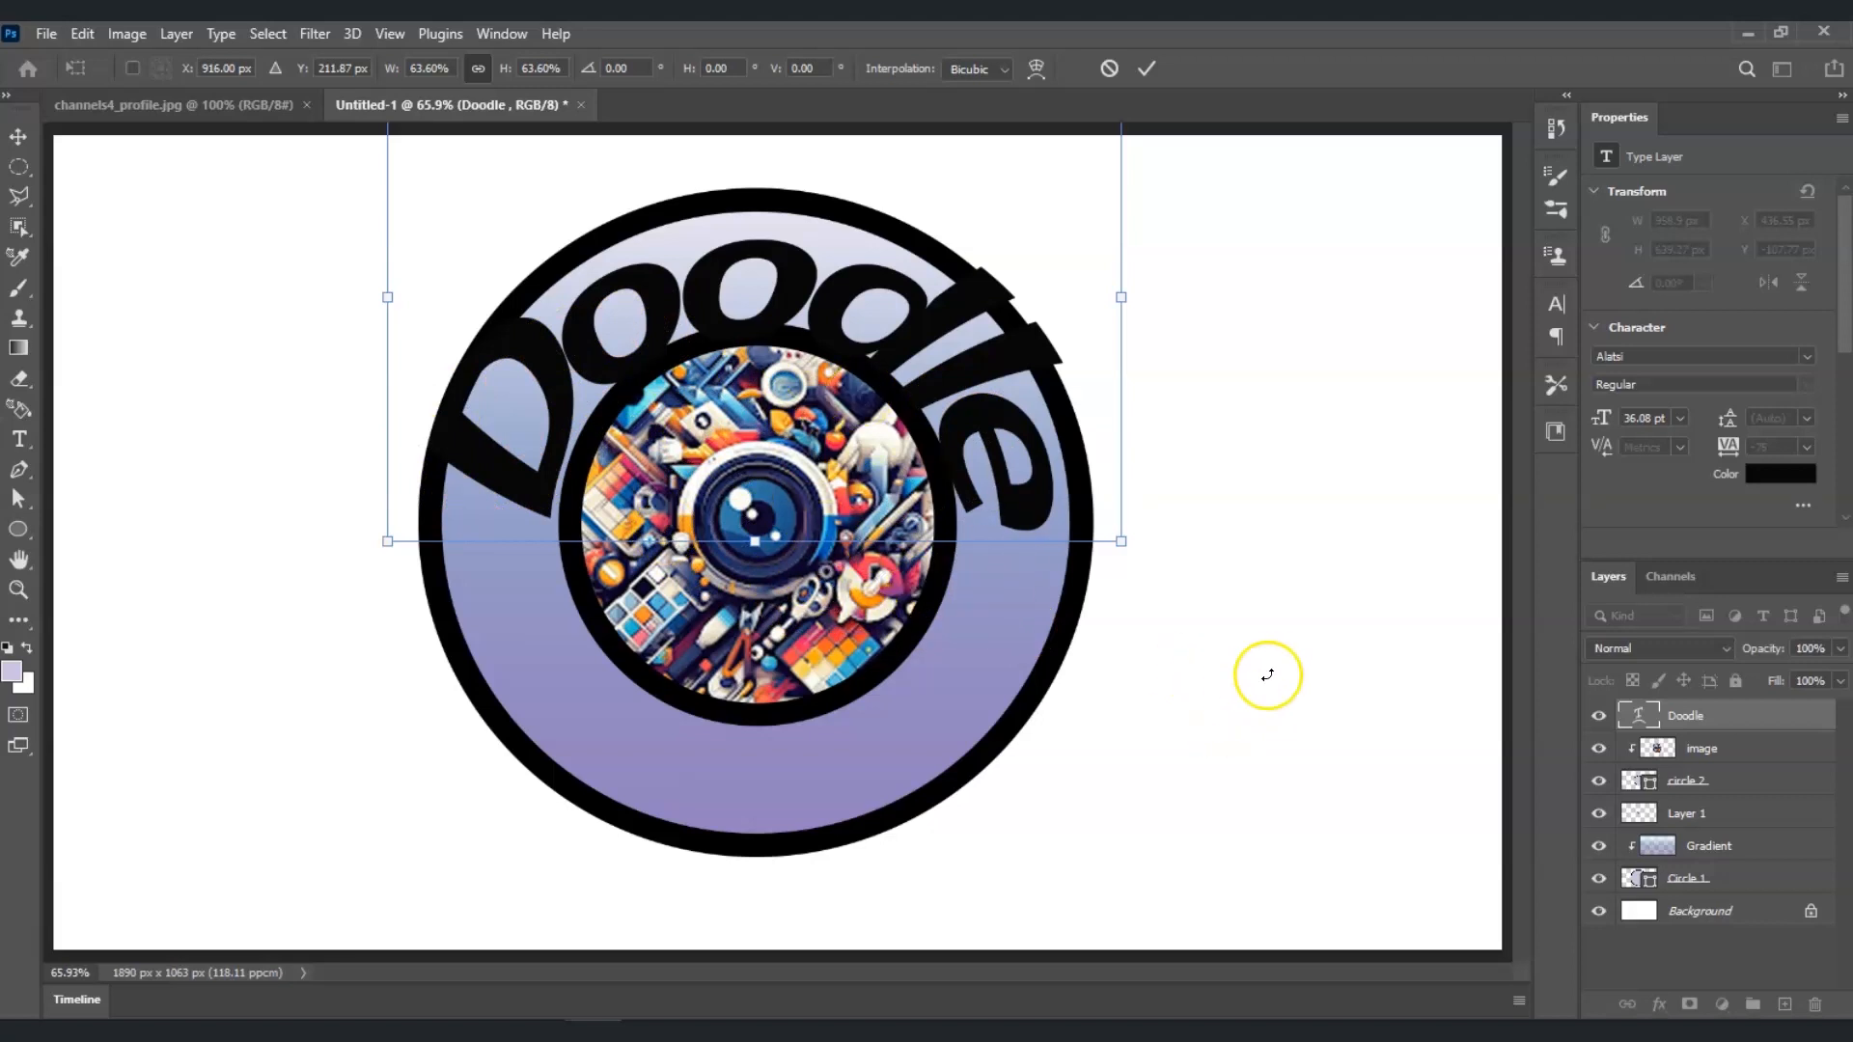
key("Return")
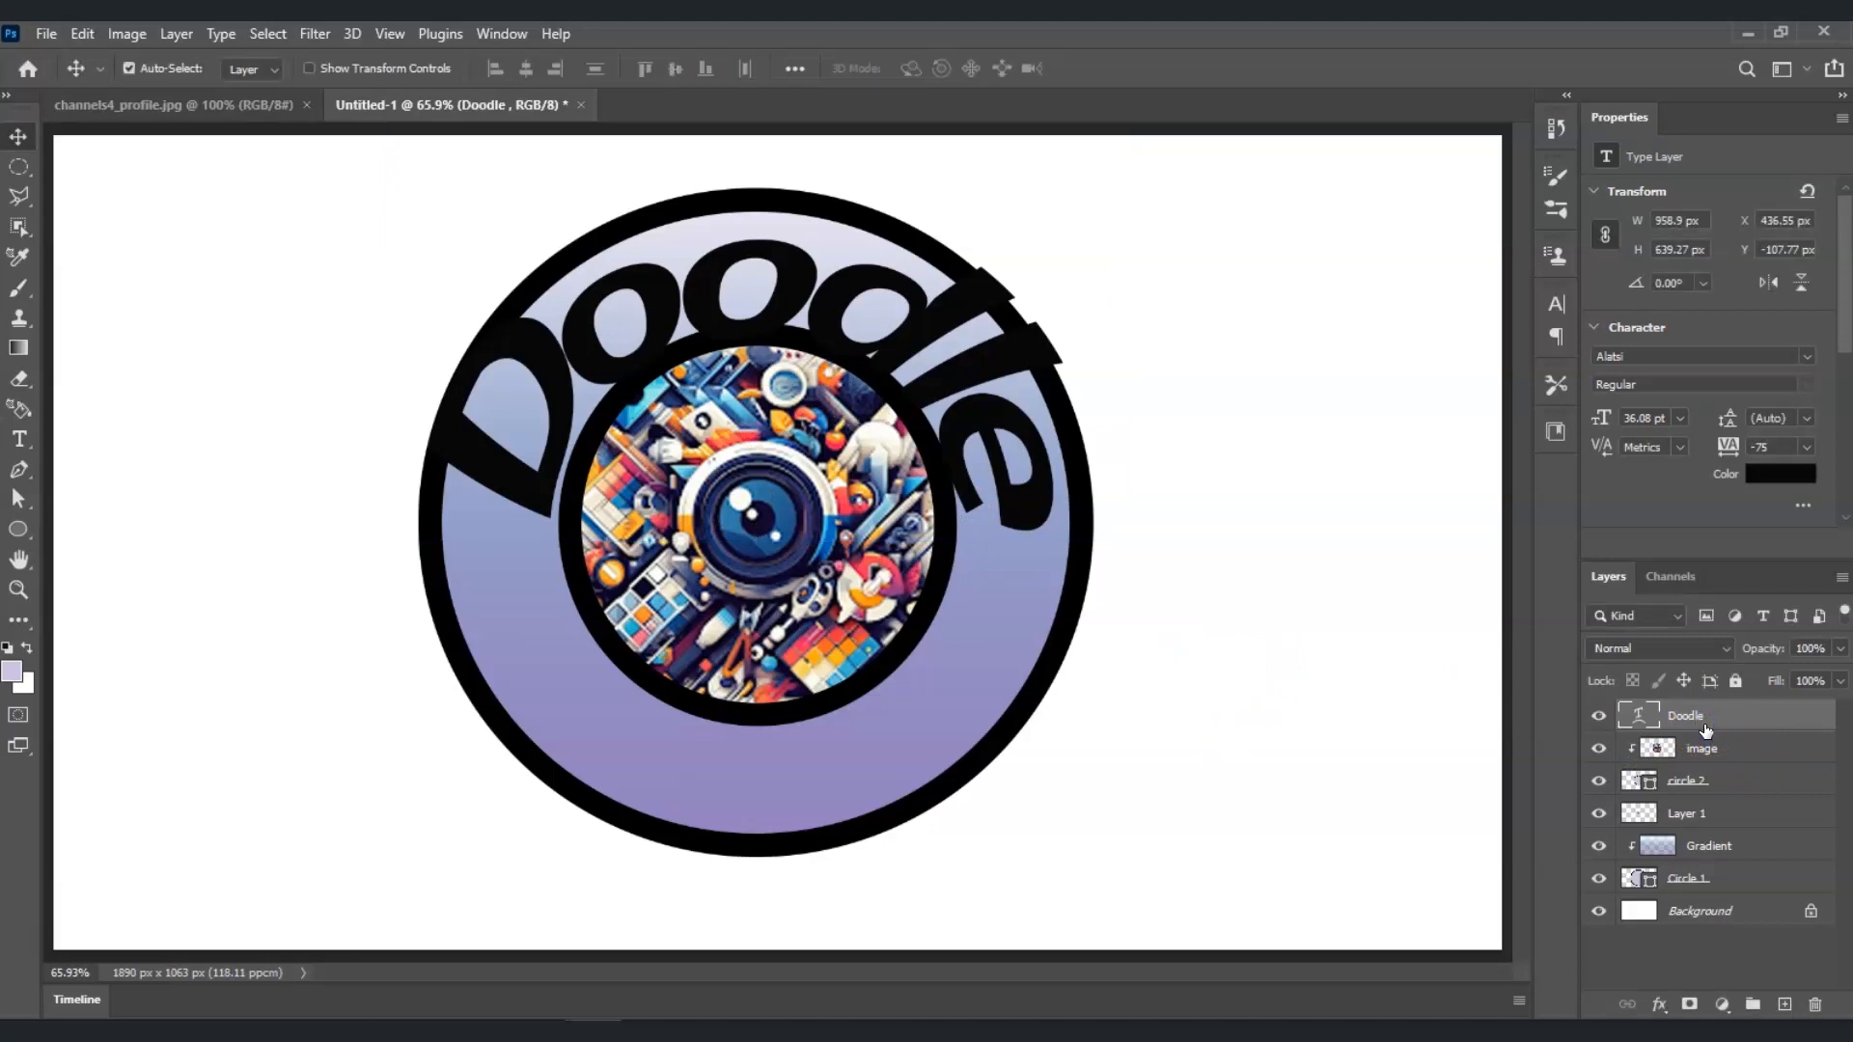
Step: Duplicate the Doodle text onto the lower half of the logo and change the copy's wording to "Royalty"
key("ctrl+j")
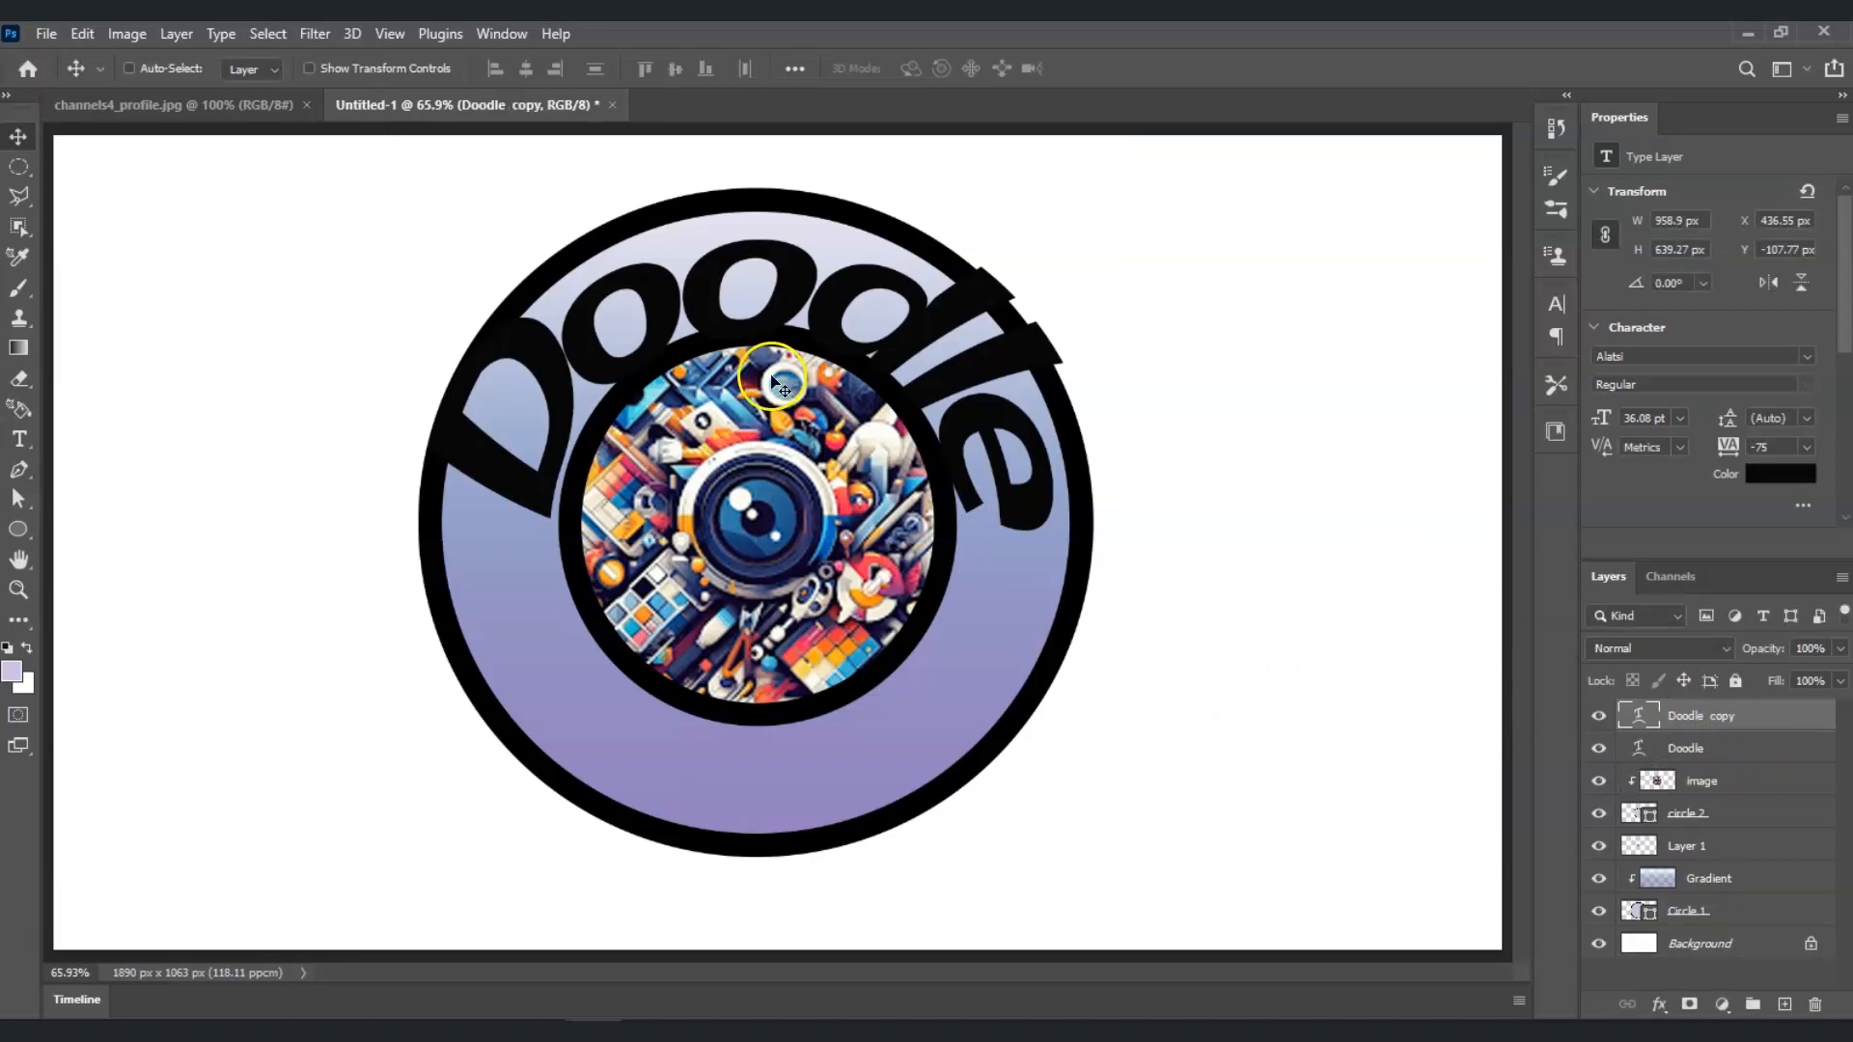
mouse_move(782, 386)
left_mouse_down()
mouse_move(815, 324)
mouse_move(843, 674)
mouse_move(847, 618)
left_mouse_up()
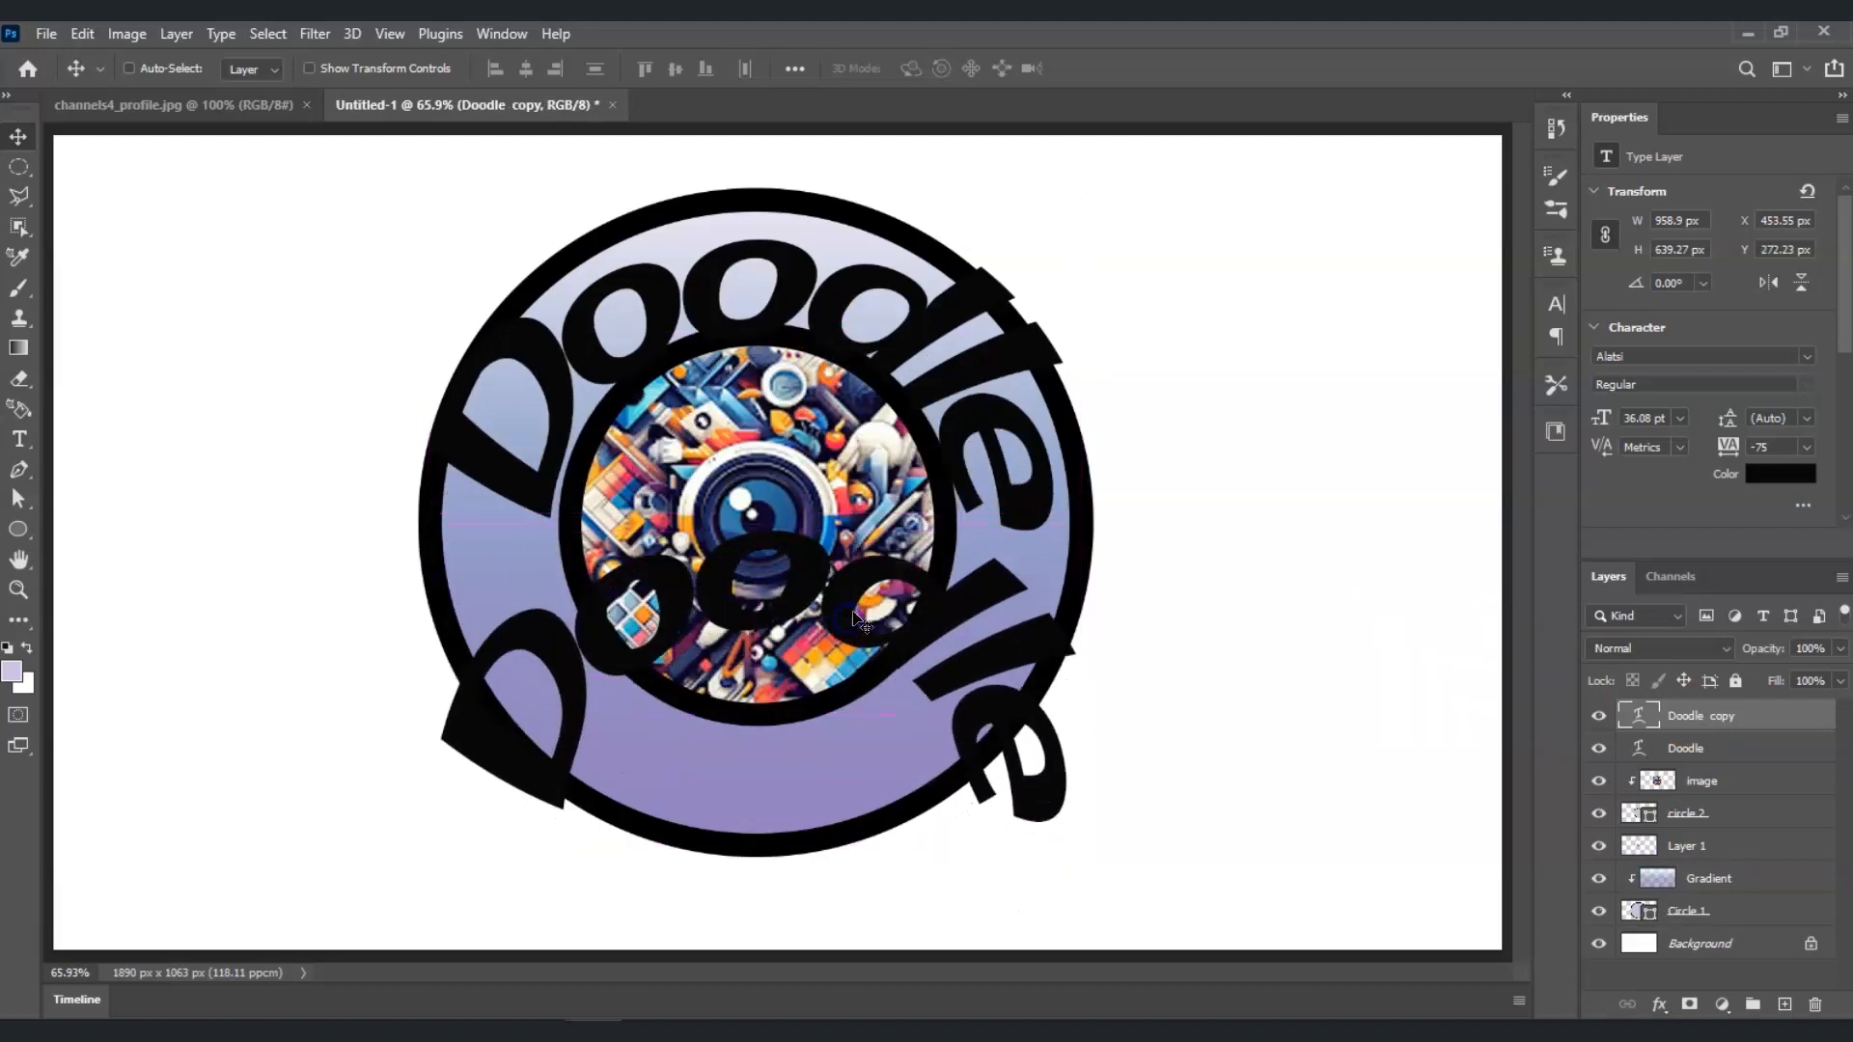
double_click(1642, 719)
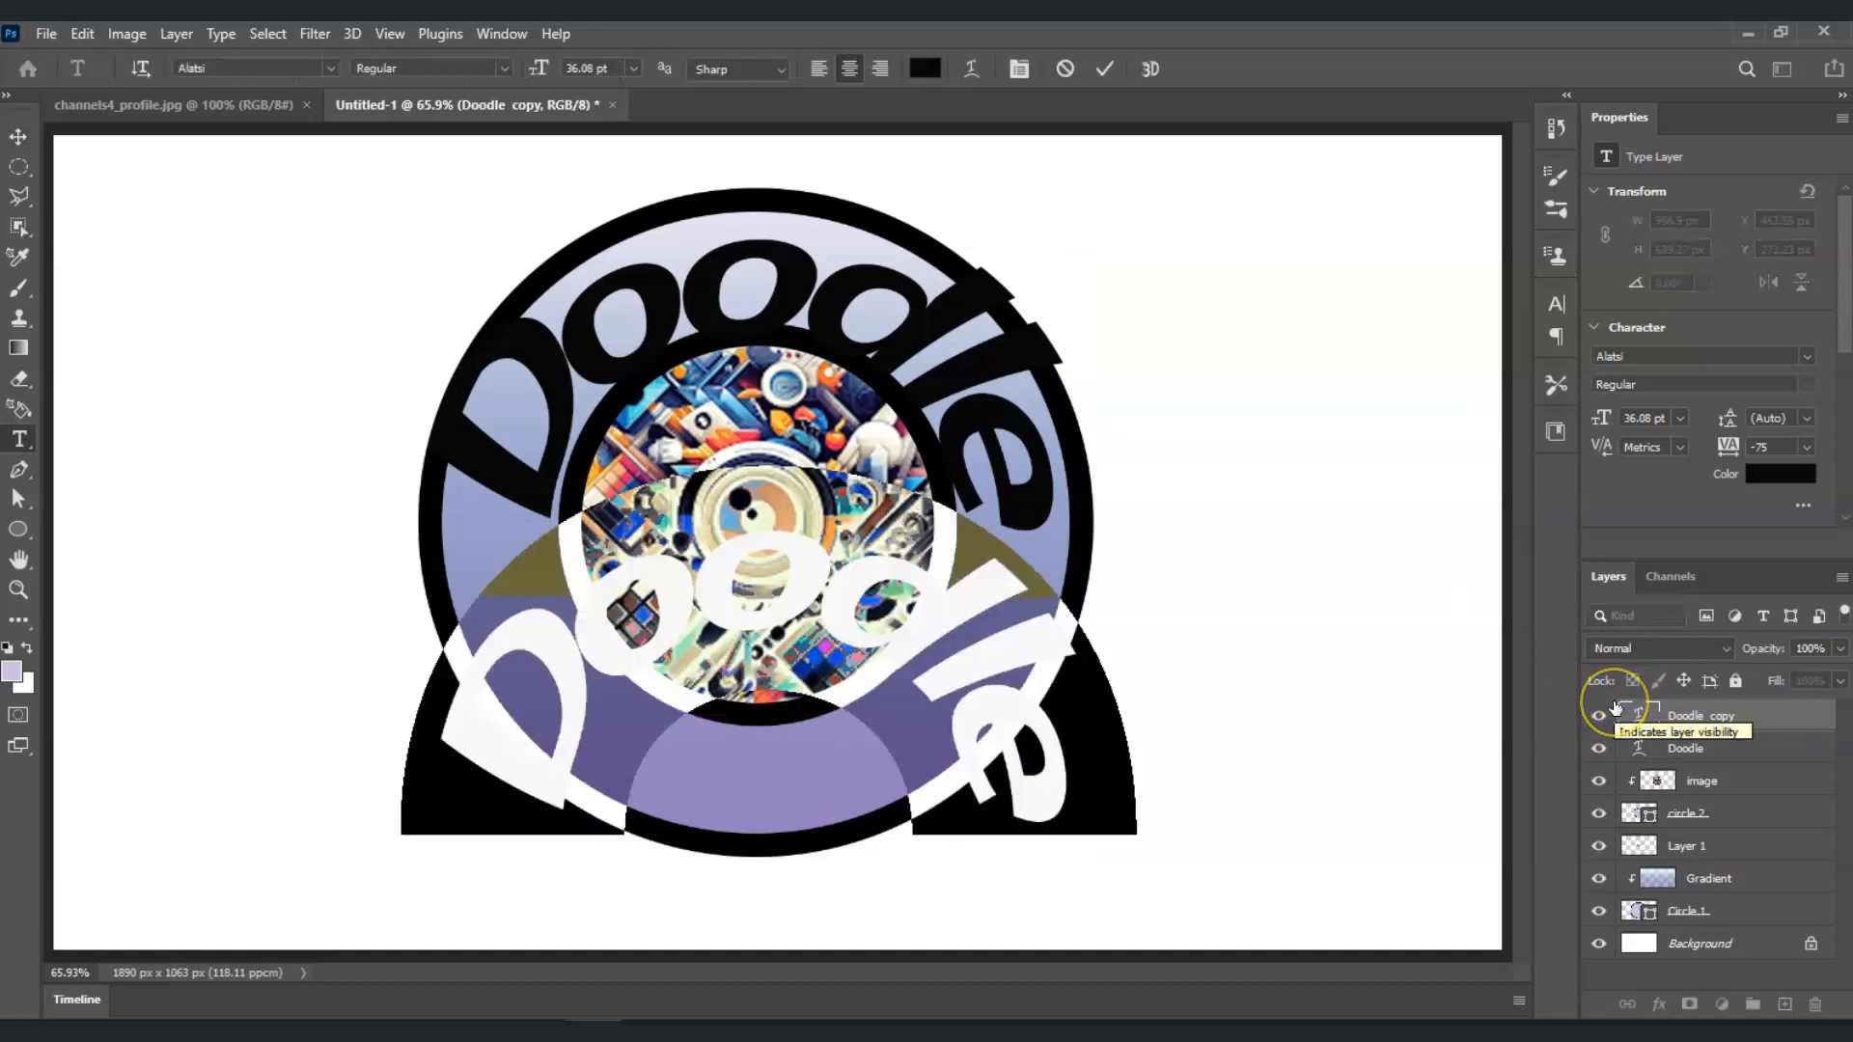
type("Royal")
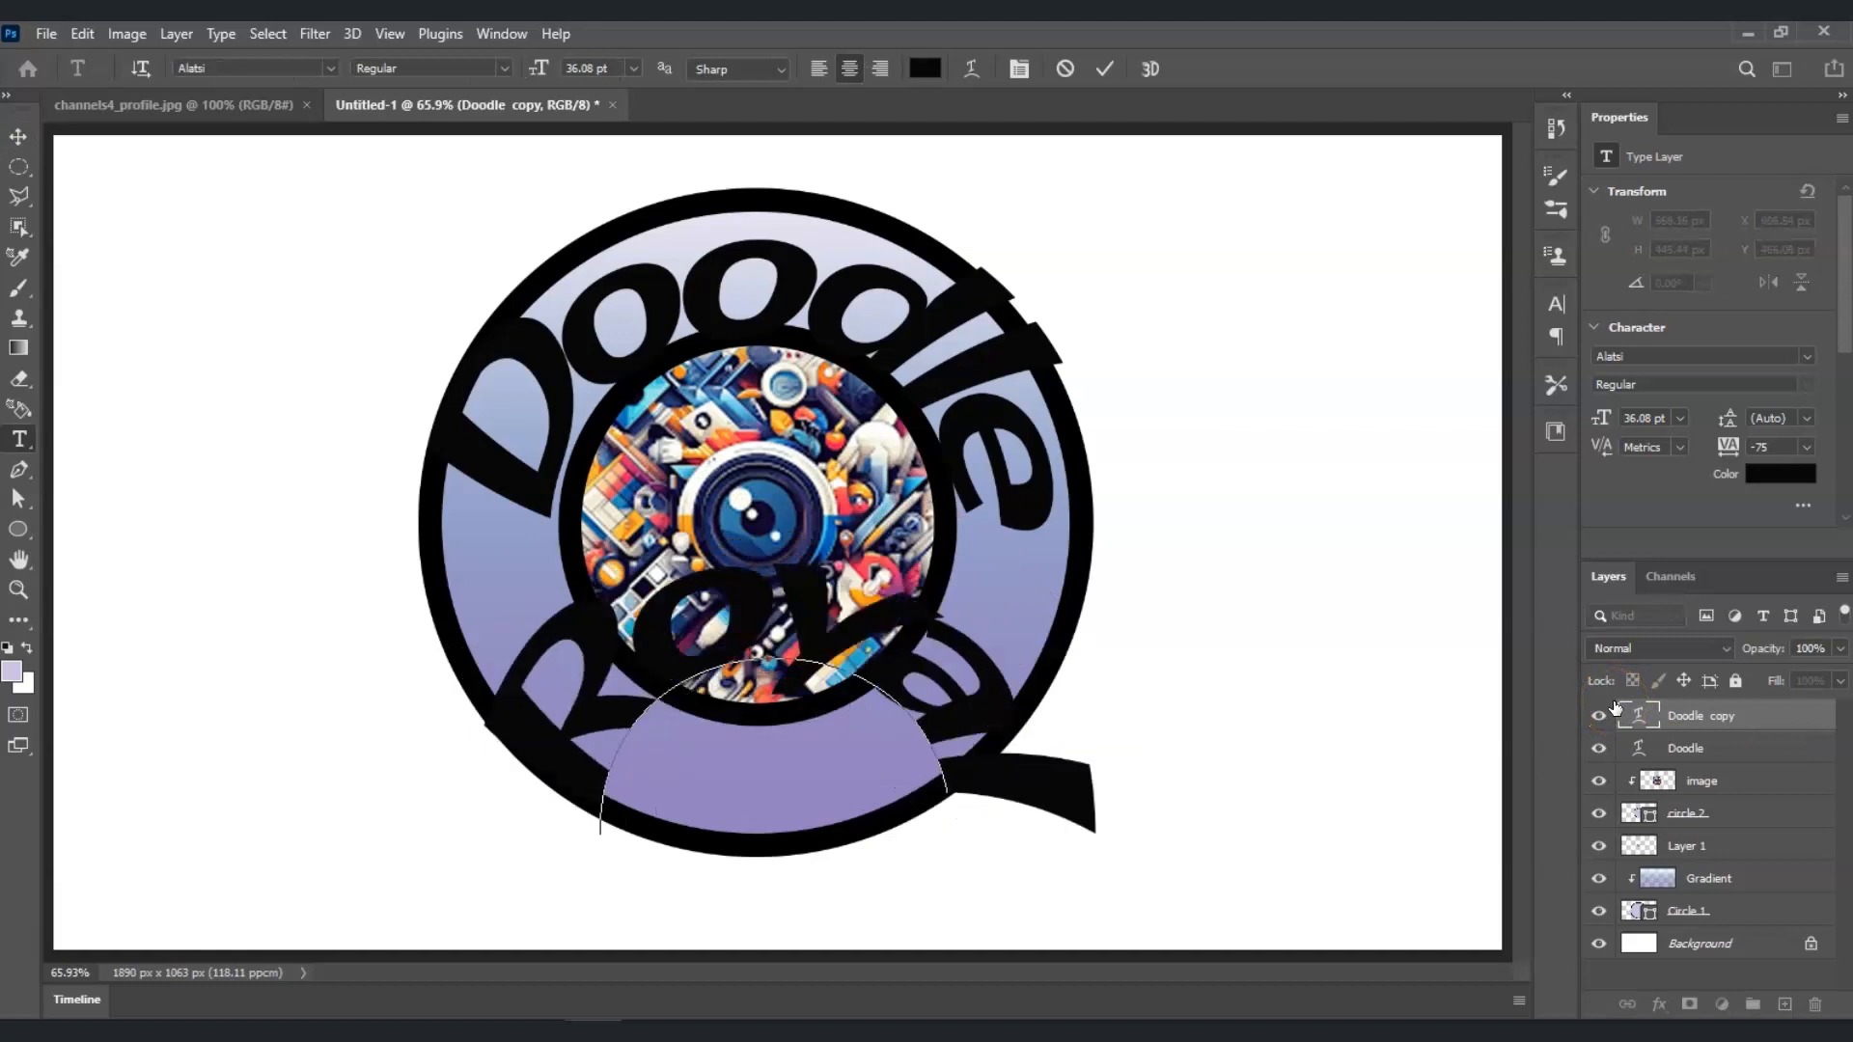
type("ty")
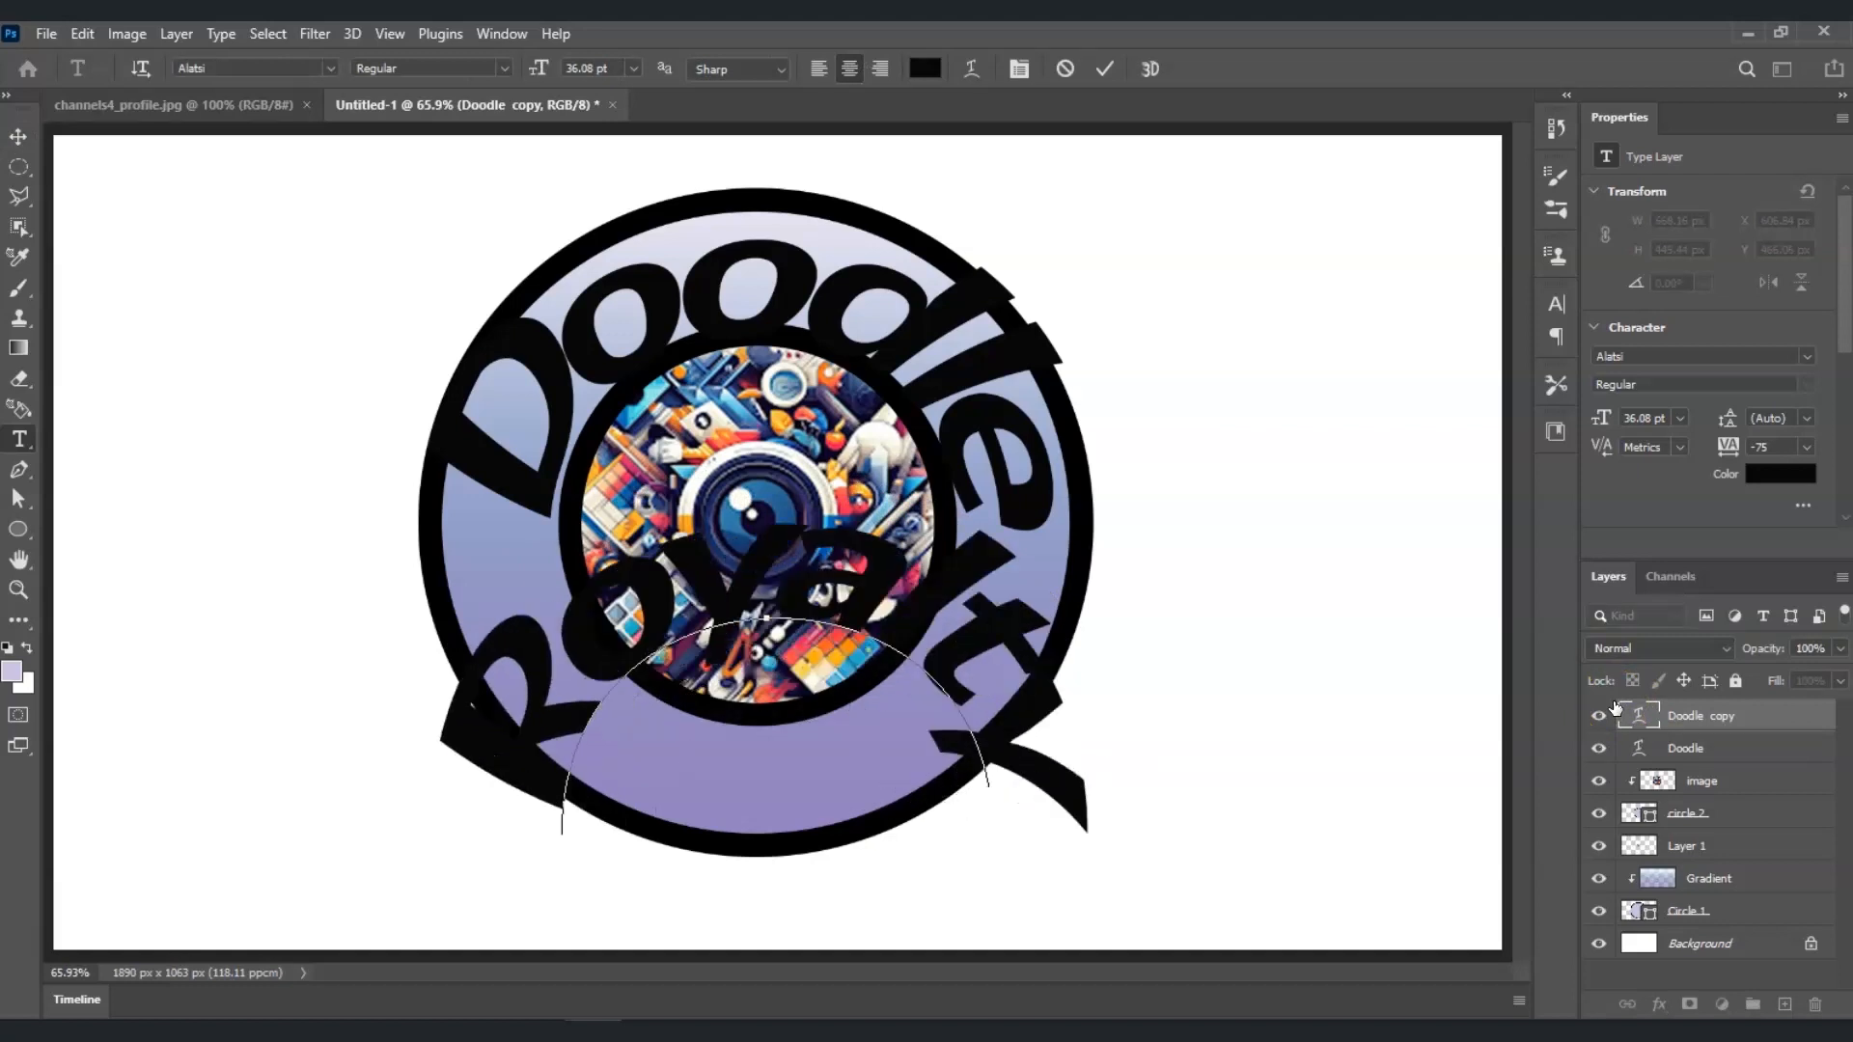
left_click(1408, 602)
key("v")
Step: Set the Royalty text's Arc warp bend to -100% and move it to follow the lower half of the ring
left_click(1681, 720)
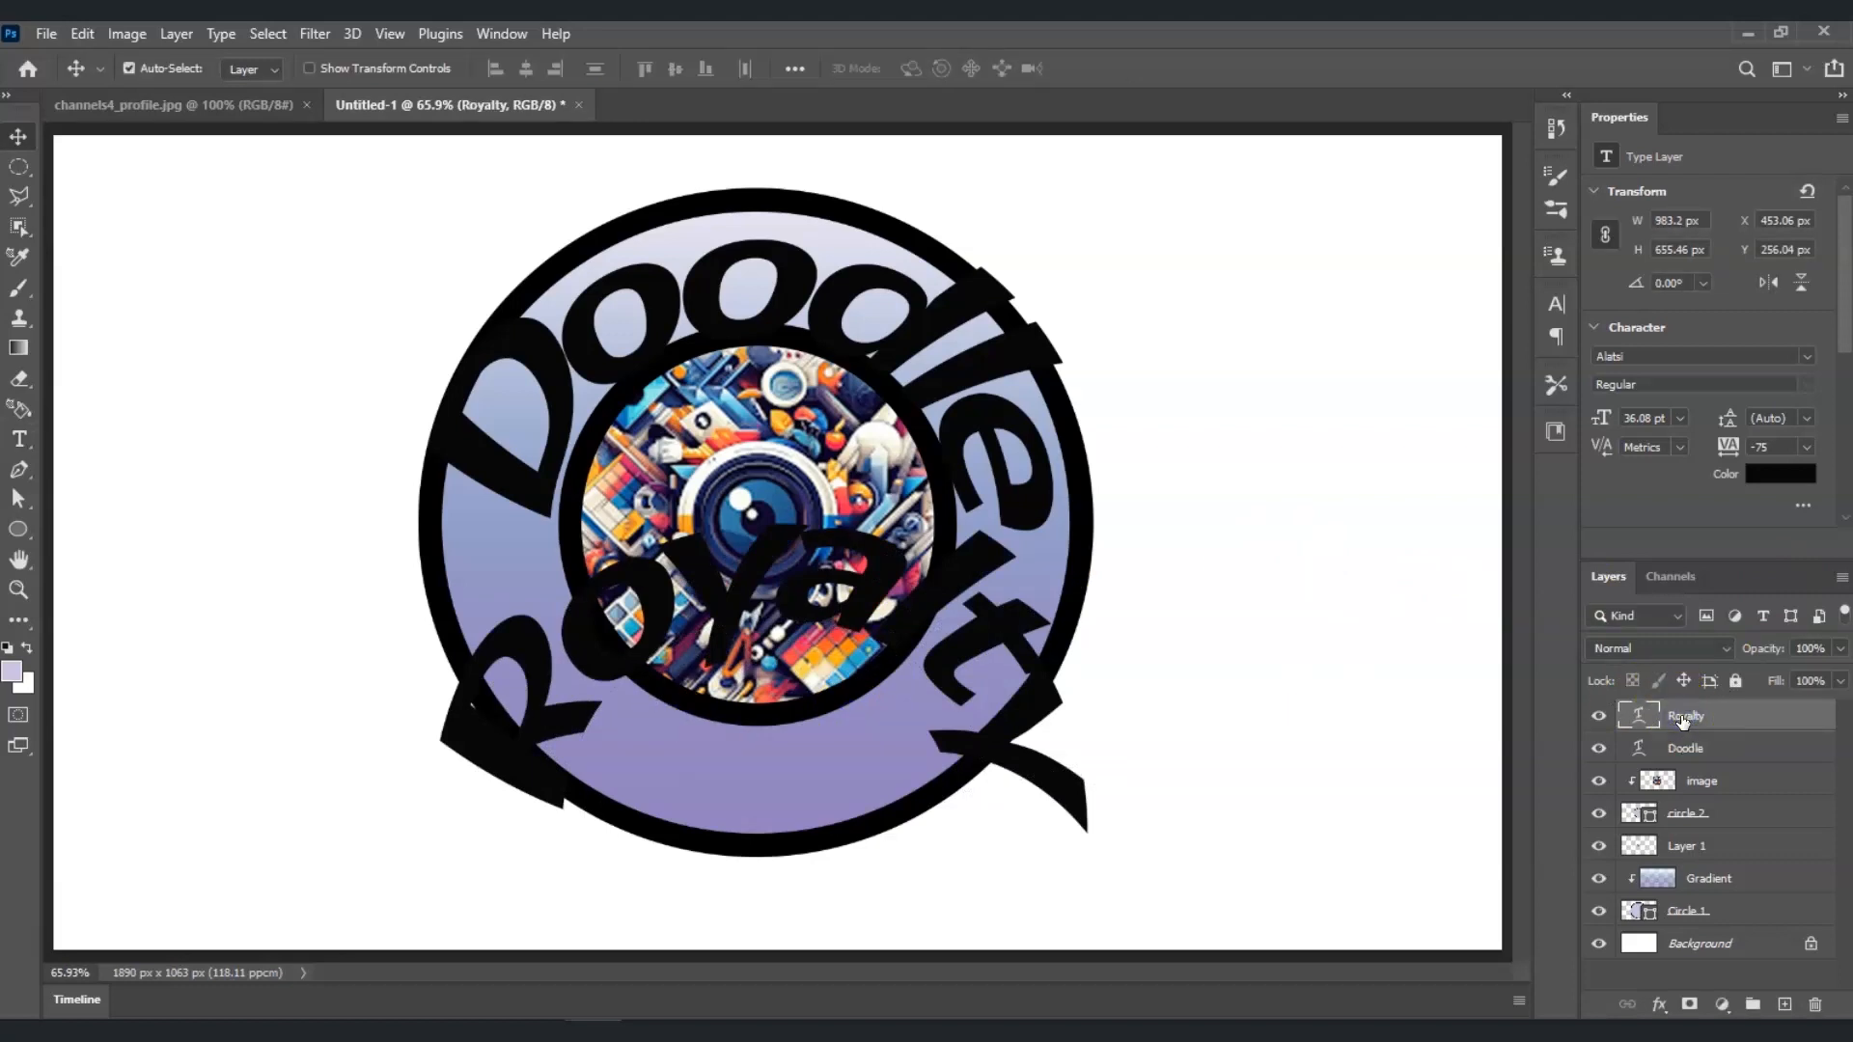
key("ctrl+t")
right_click(709, 540)
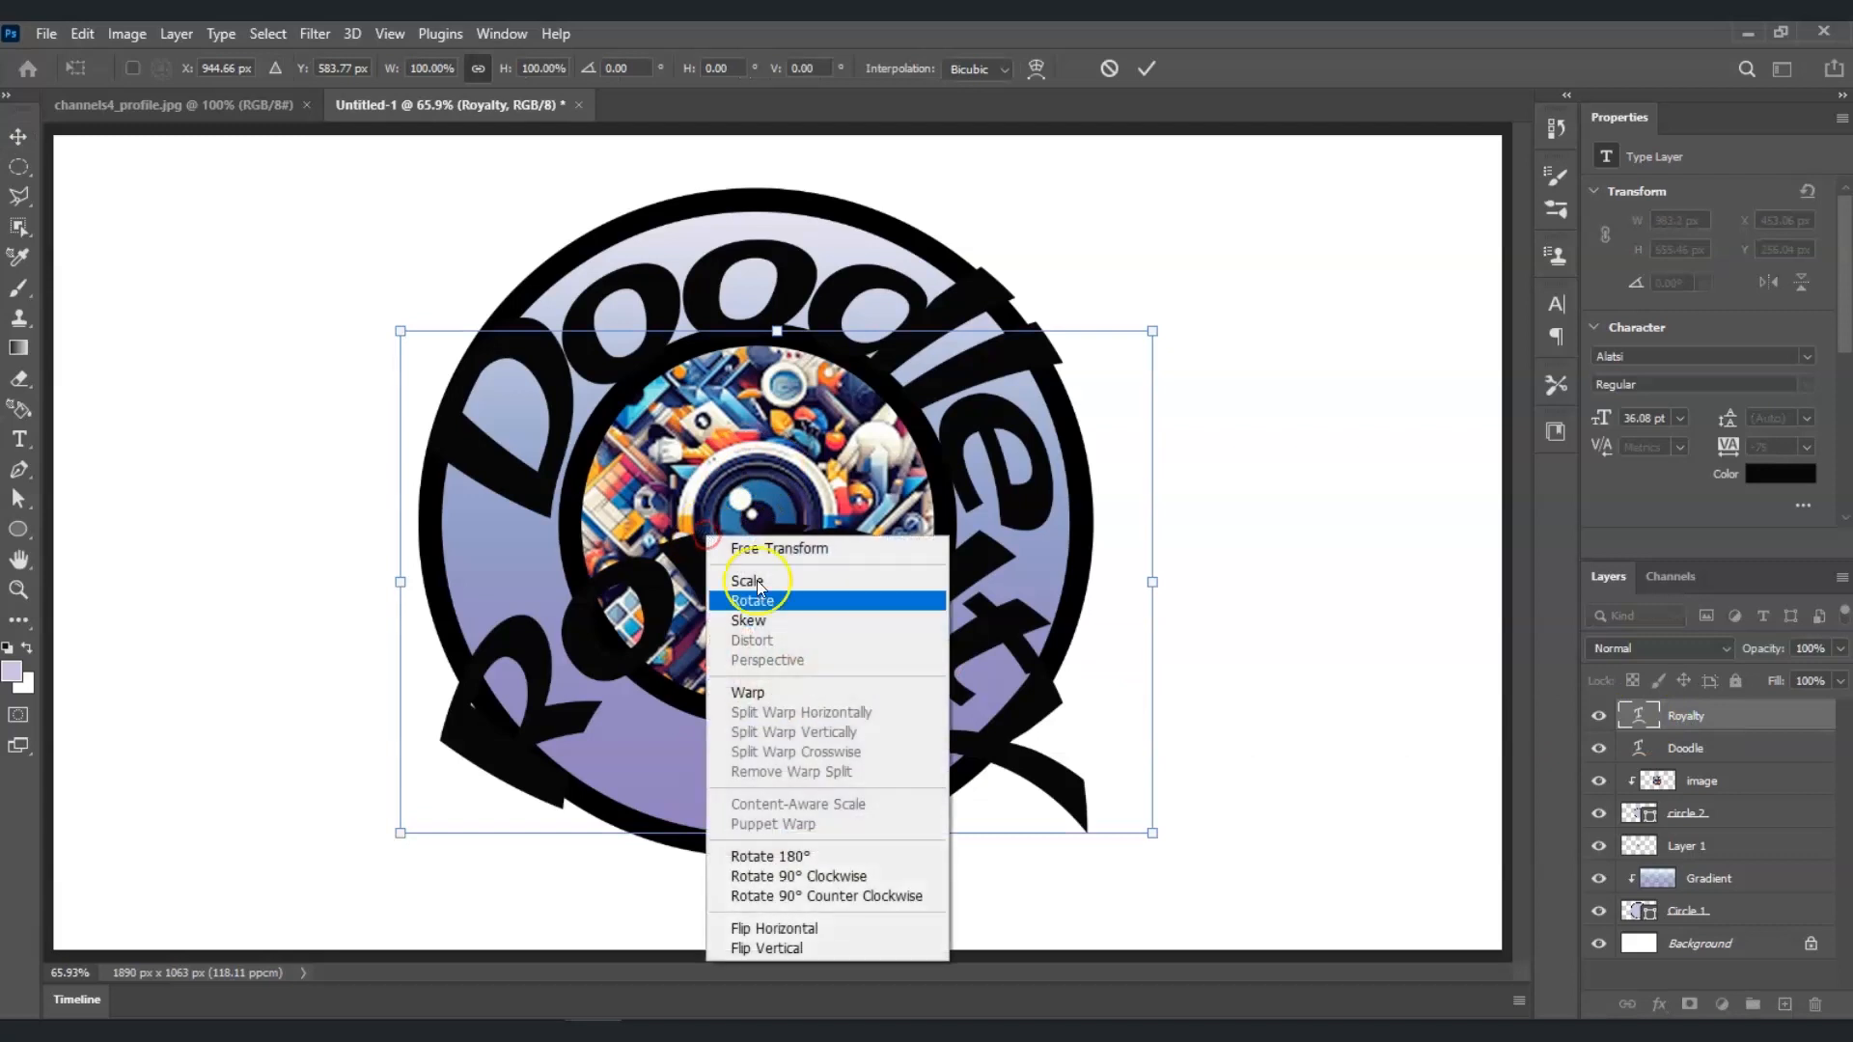
left_click(758, 692)
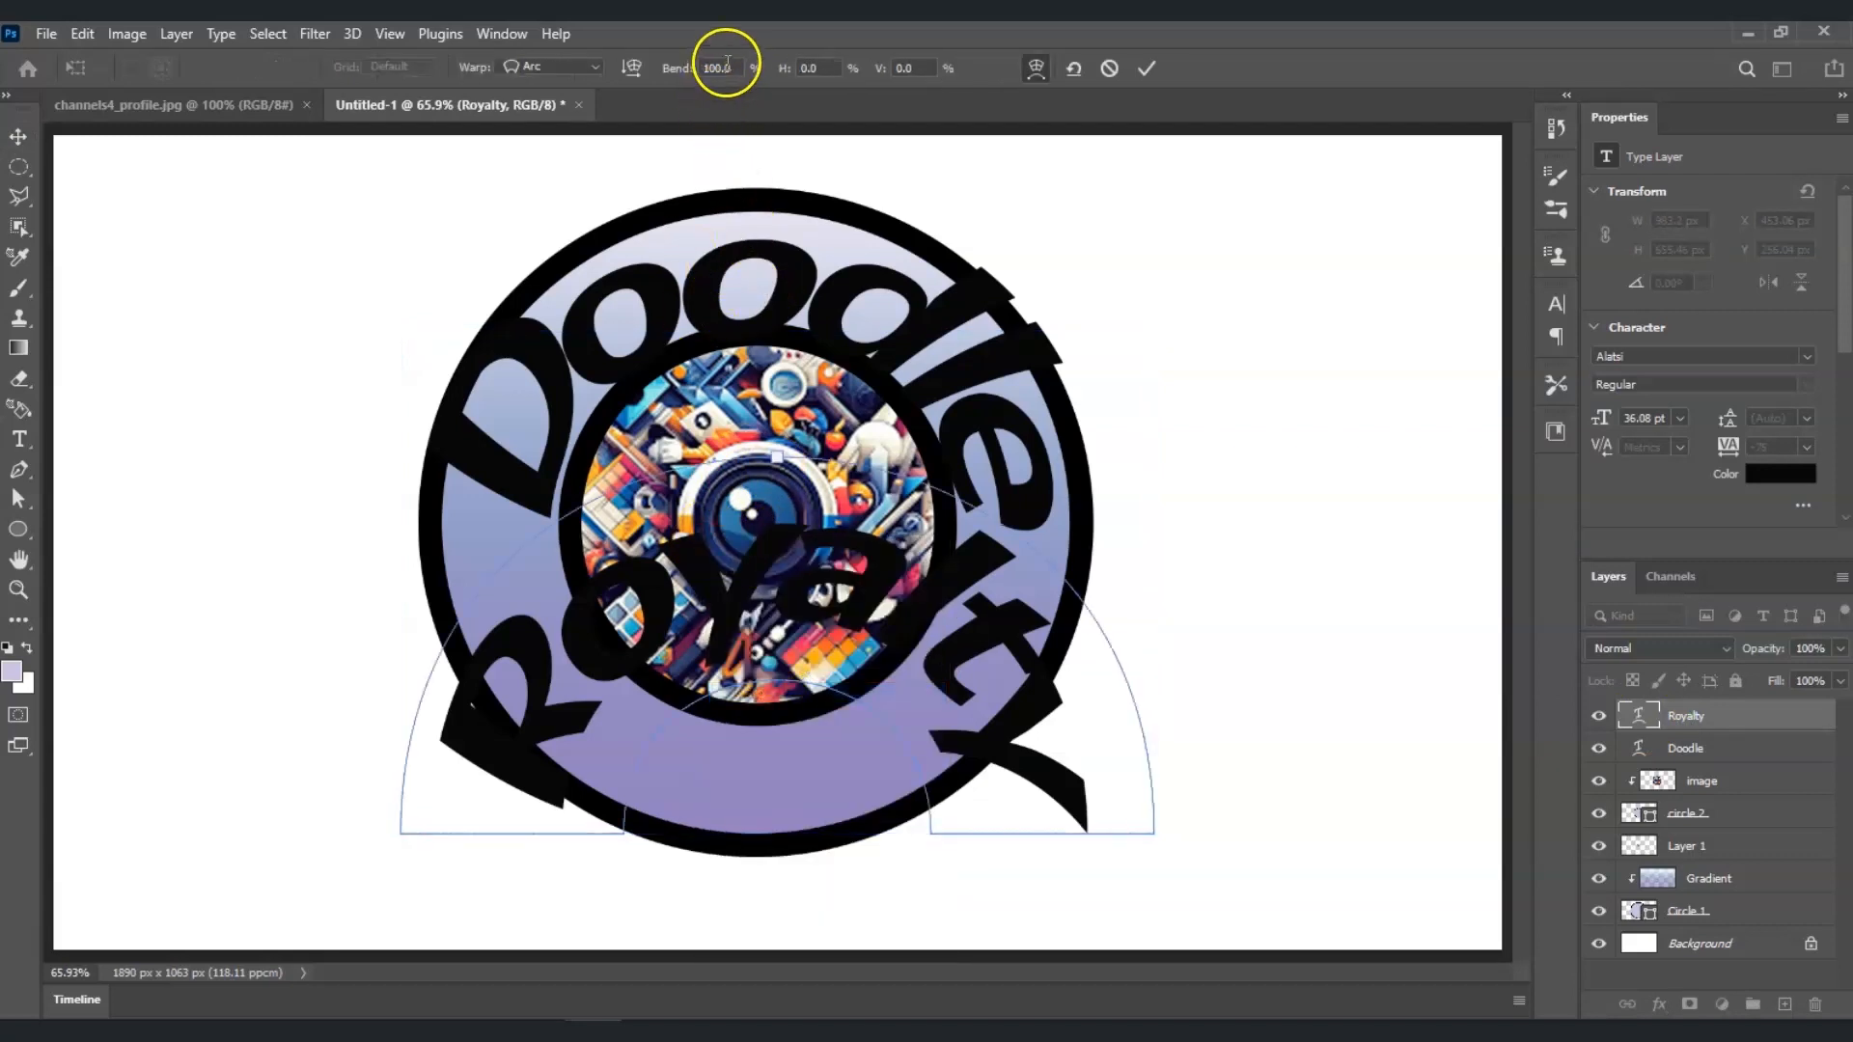
type("-100")
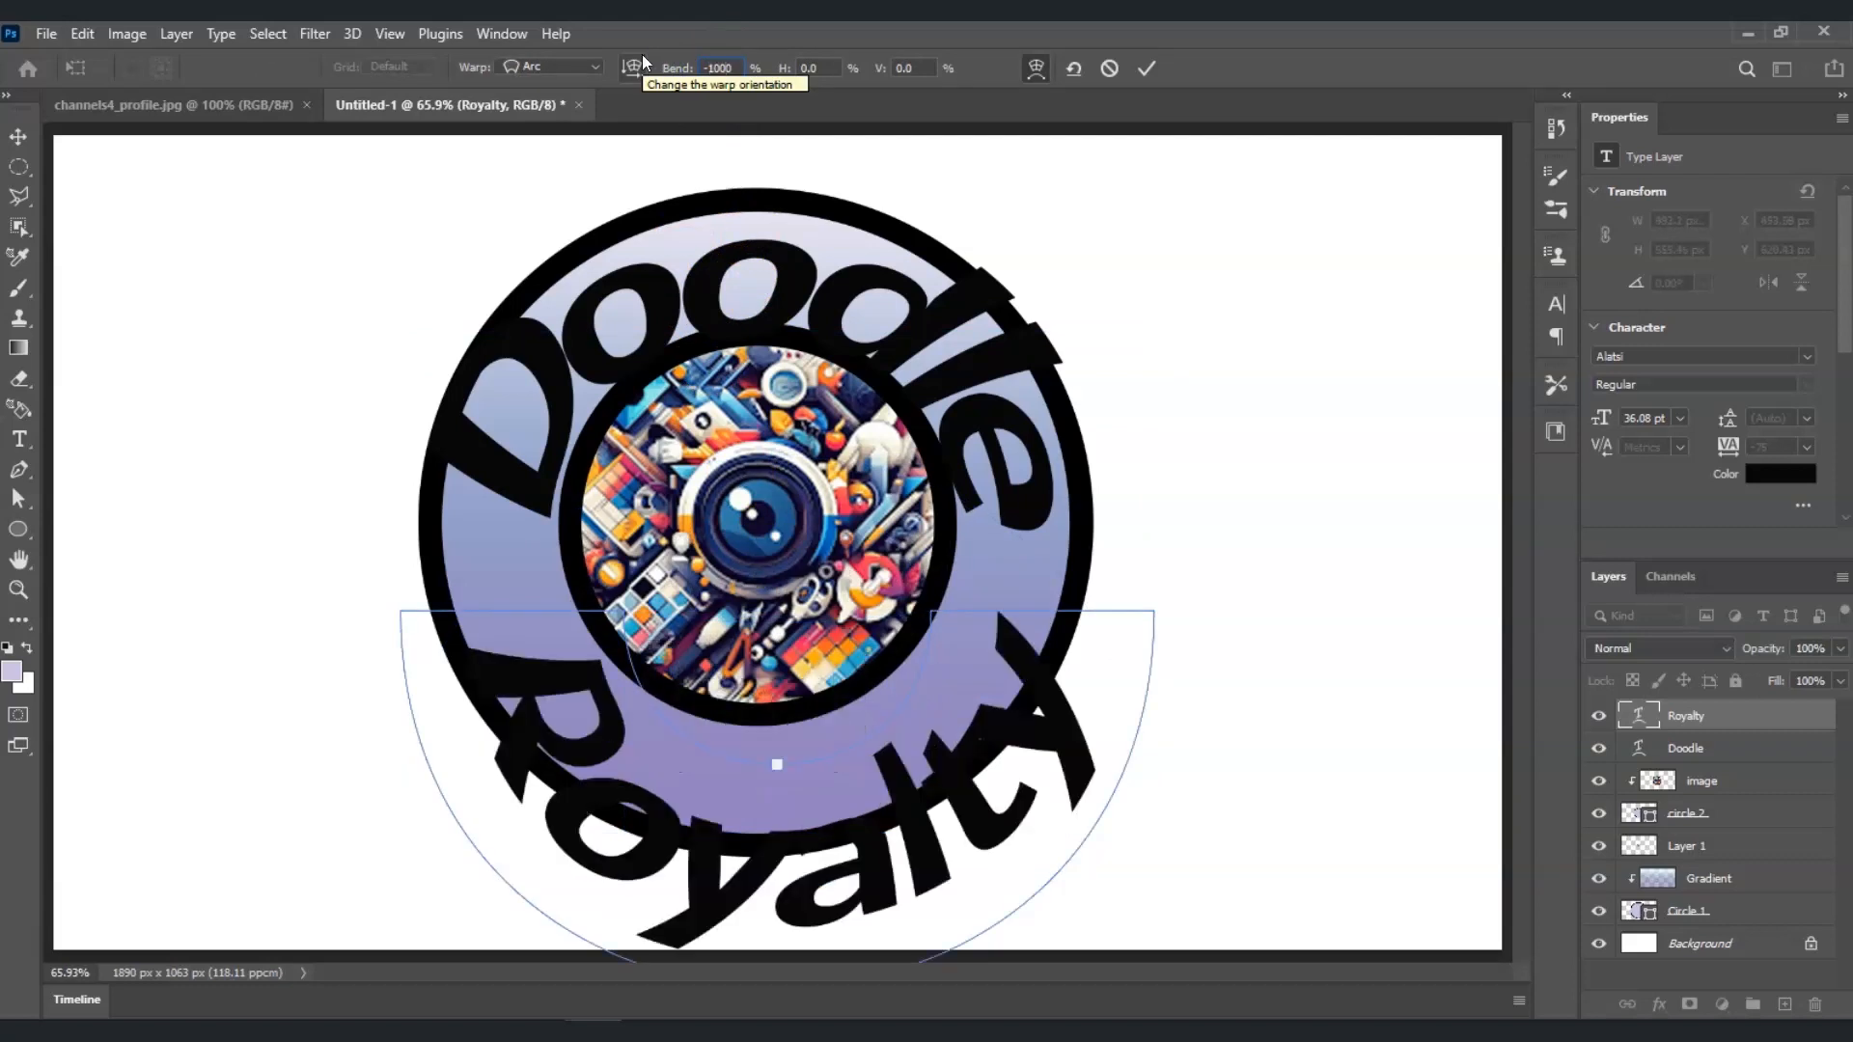
key("BackSpace")
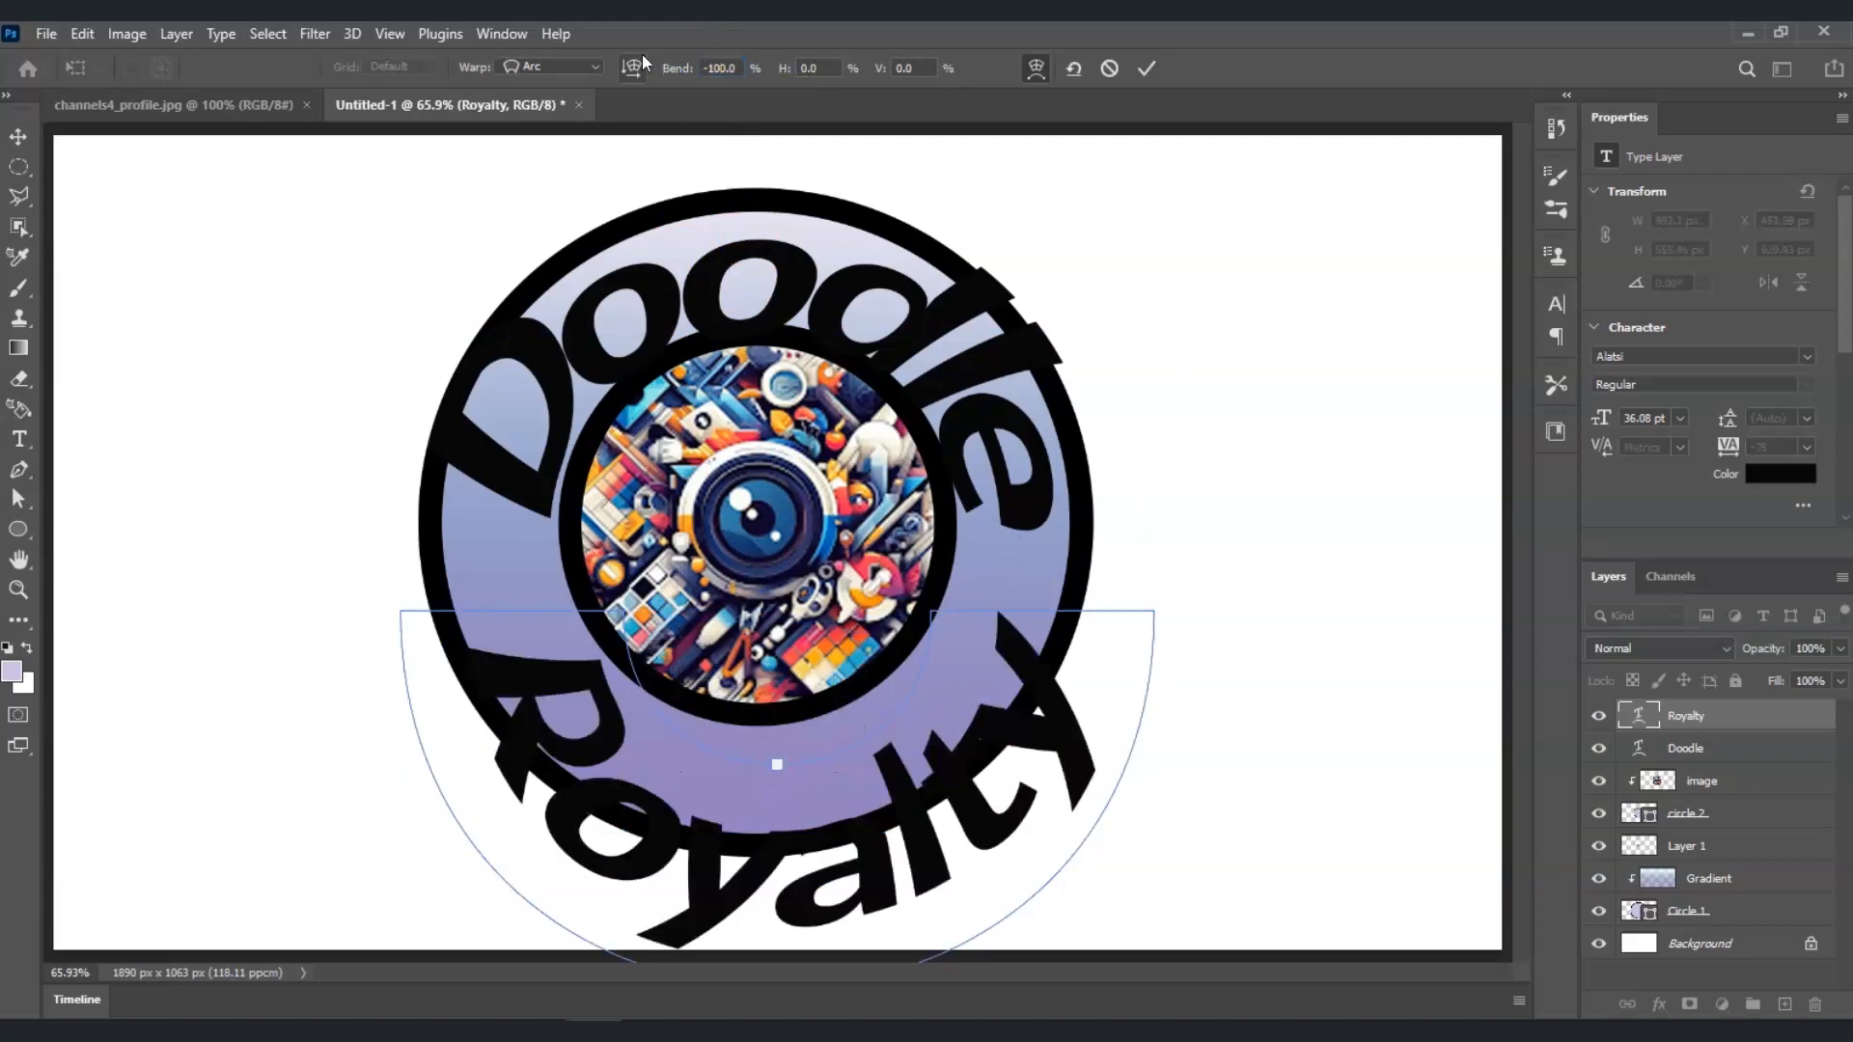
left_click_drag(932, 764, 991, 719)
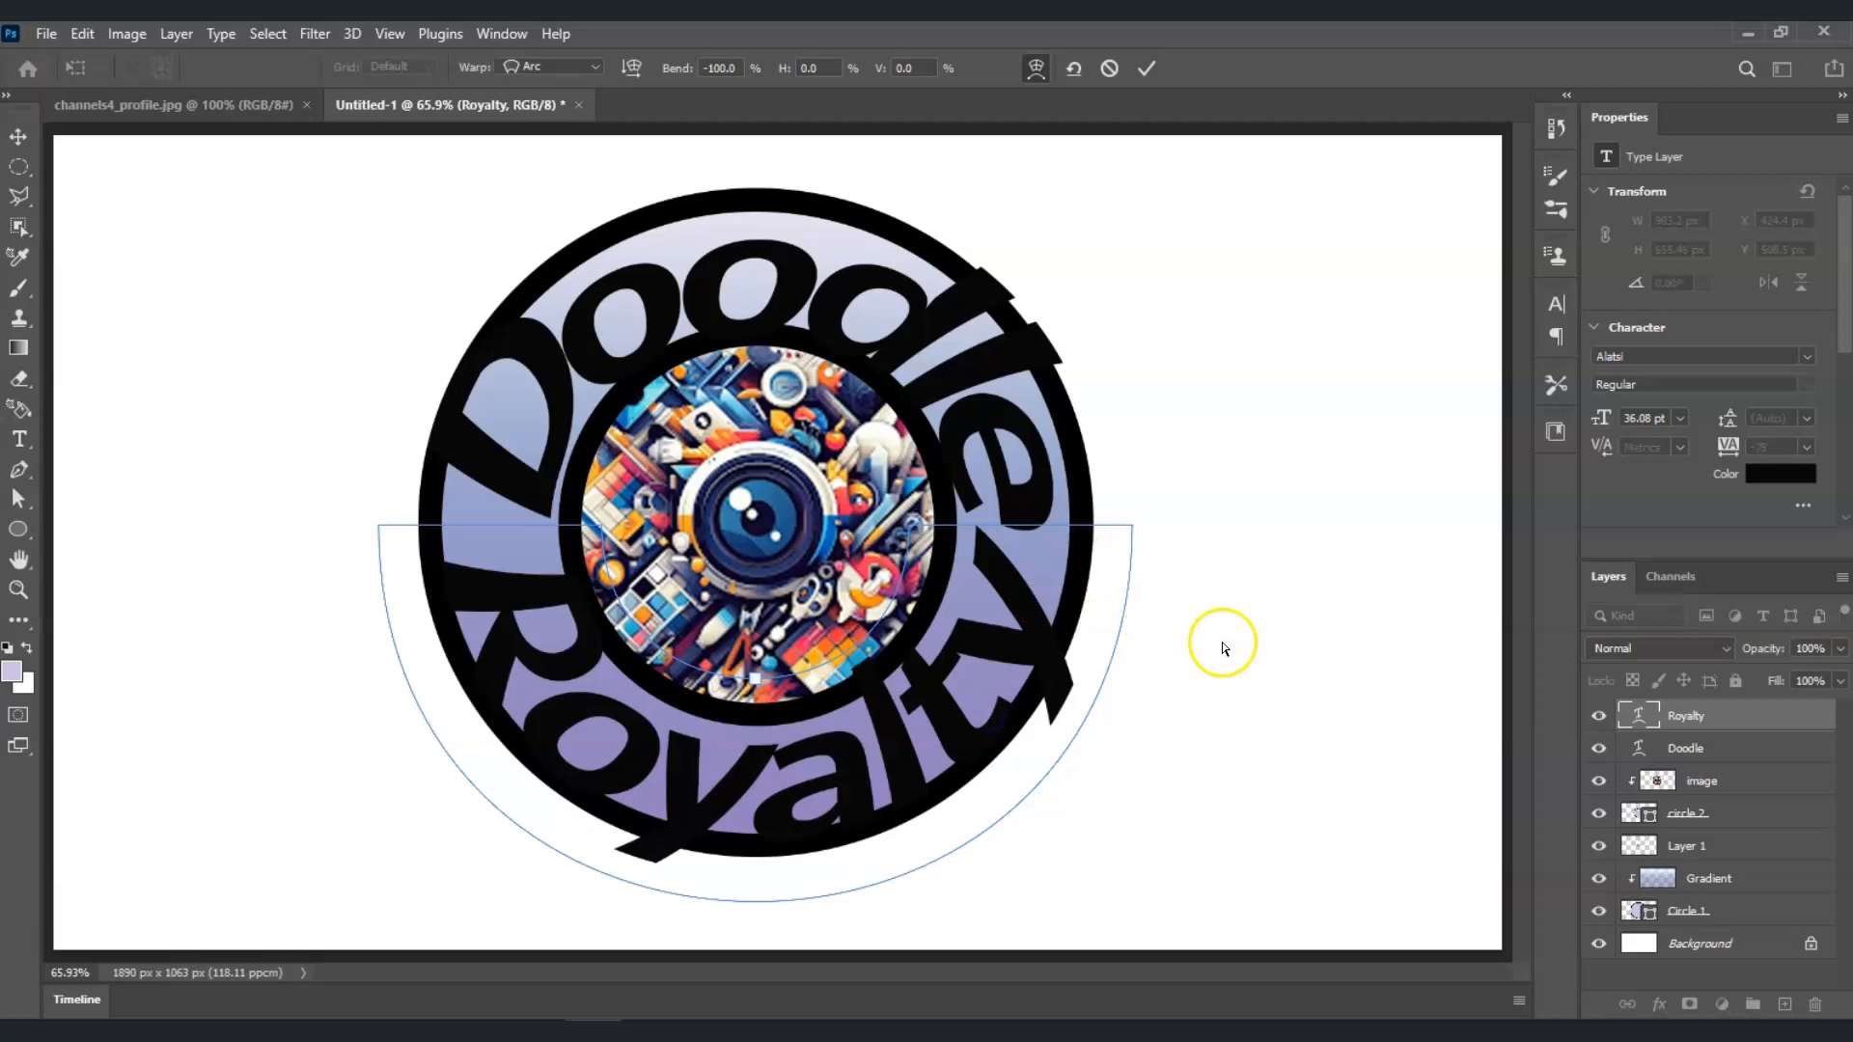
key("Return")
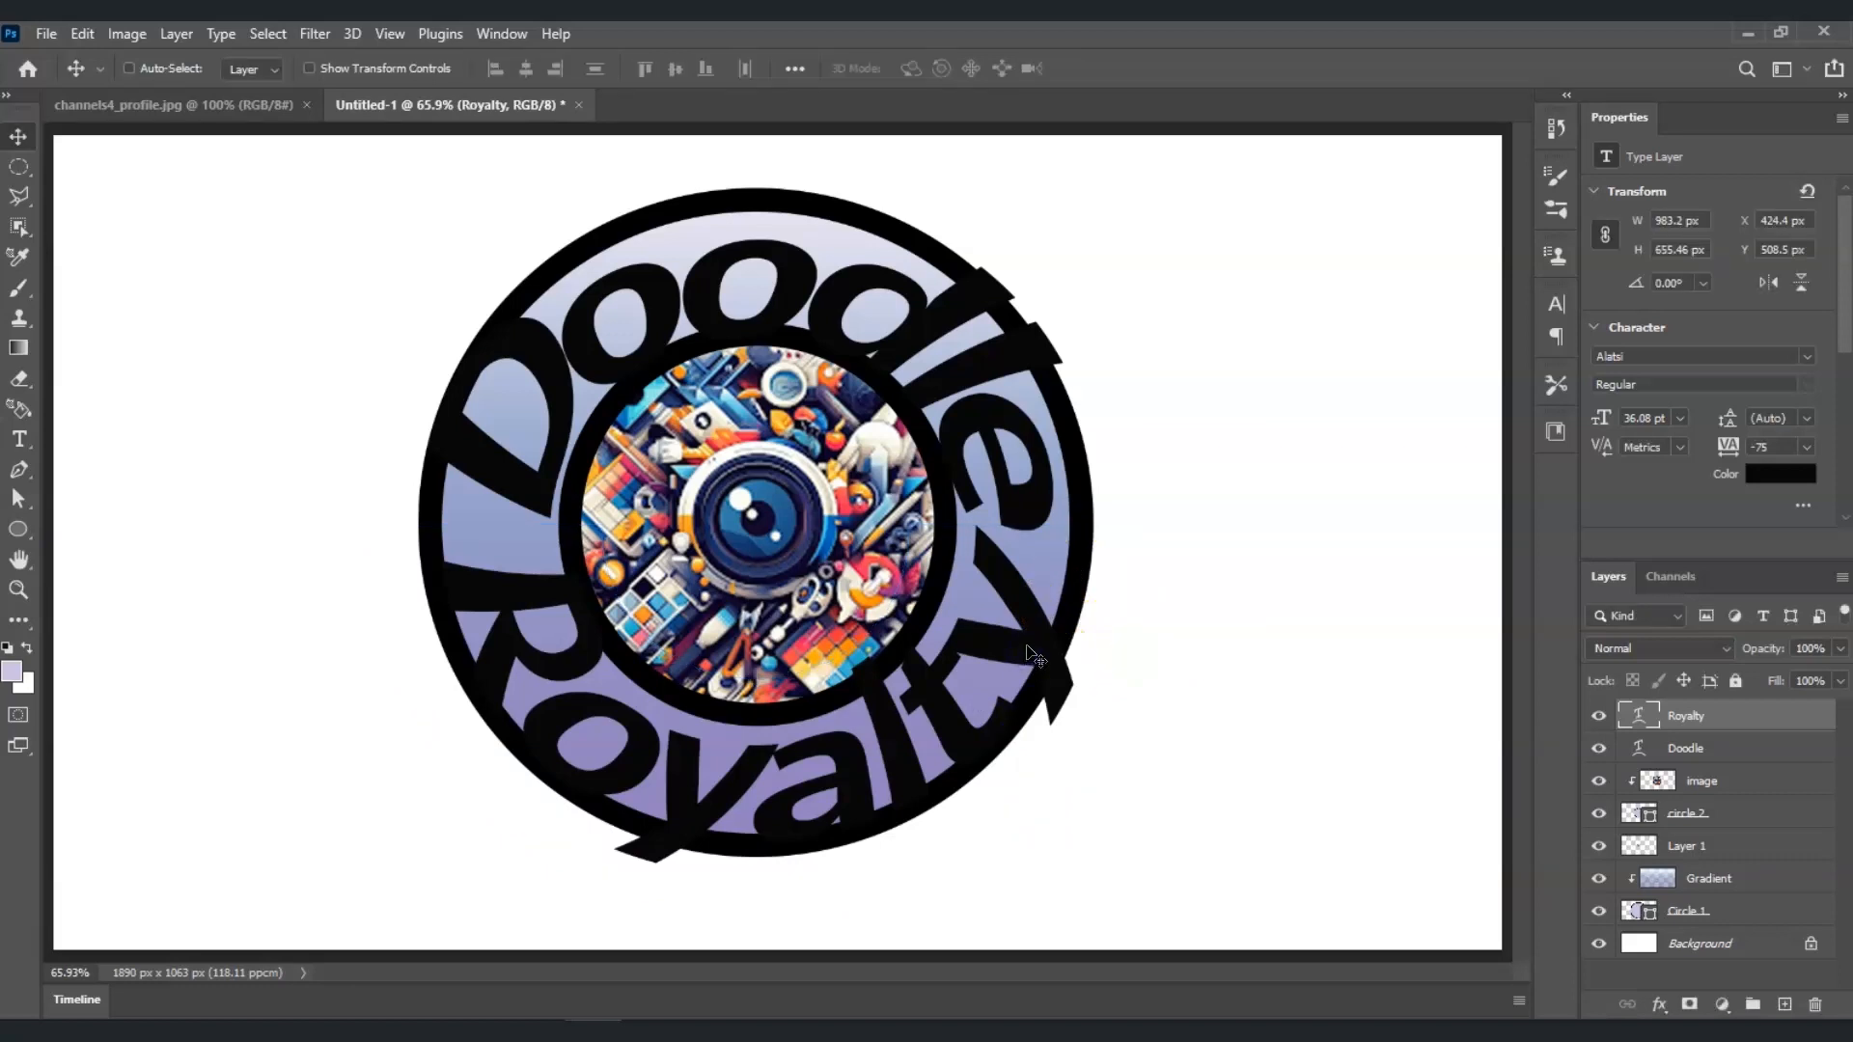
Step: Hide the white Background layer behind the logo
left_click(1604, 944)
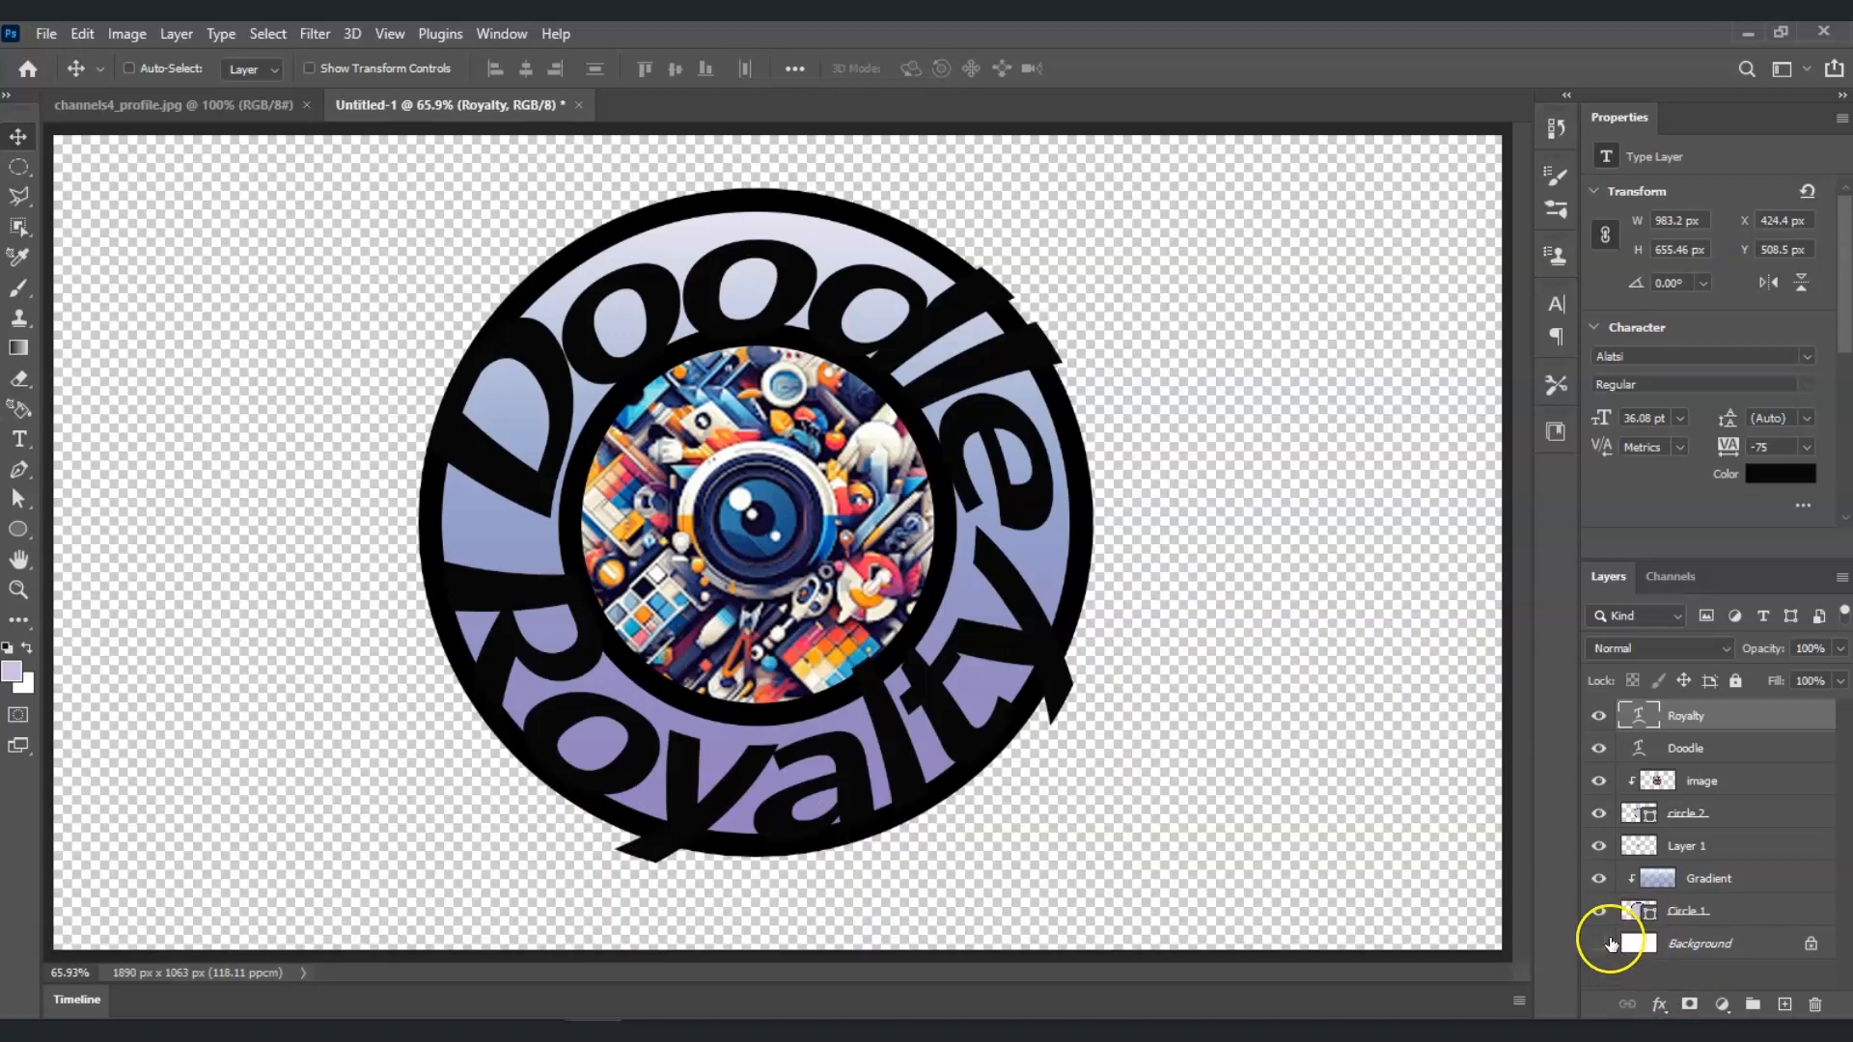